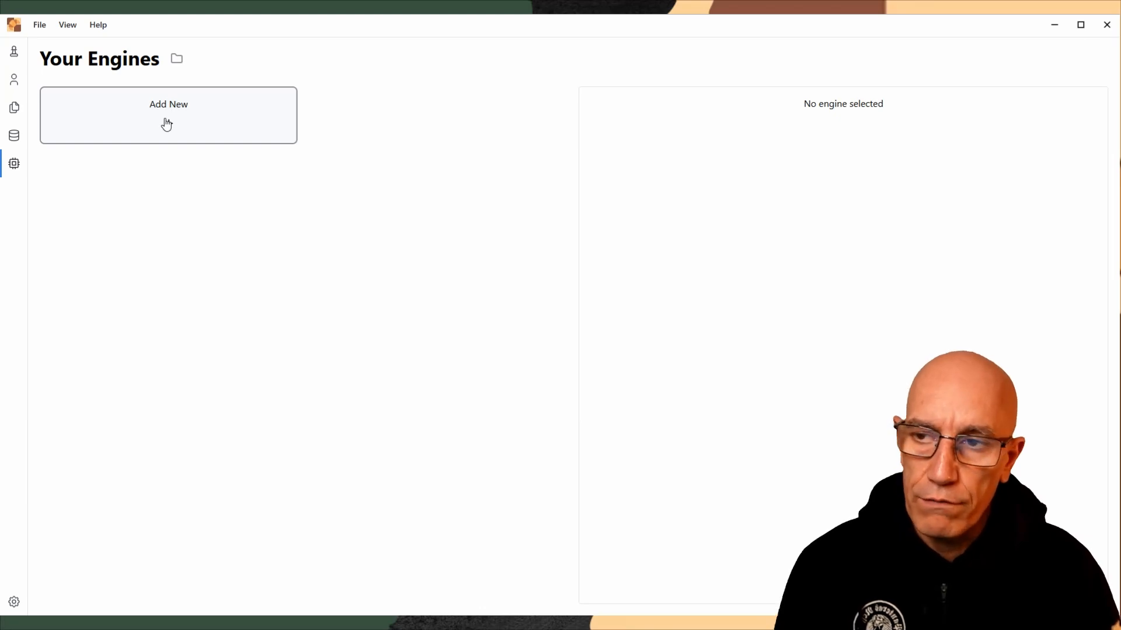
Start adding a new engine and examine the download, cloud and local options for it
left_click(167, 123)
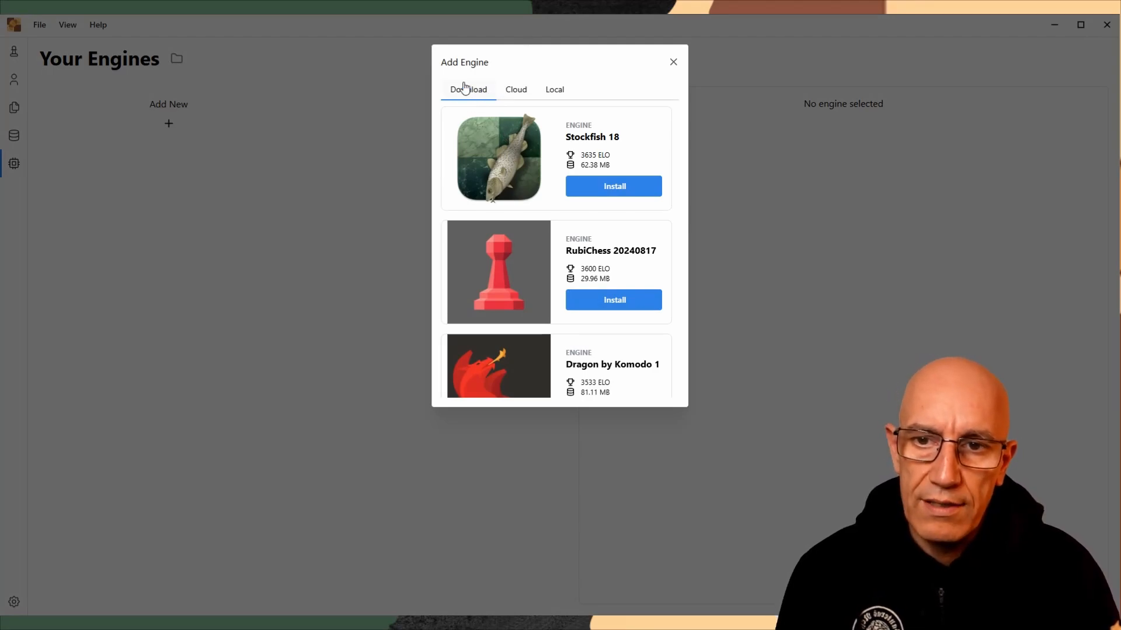
scroll(553, 164, "down", 5)
scroll(552, 167, "up", 5)
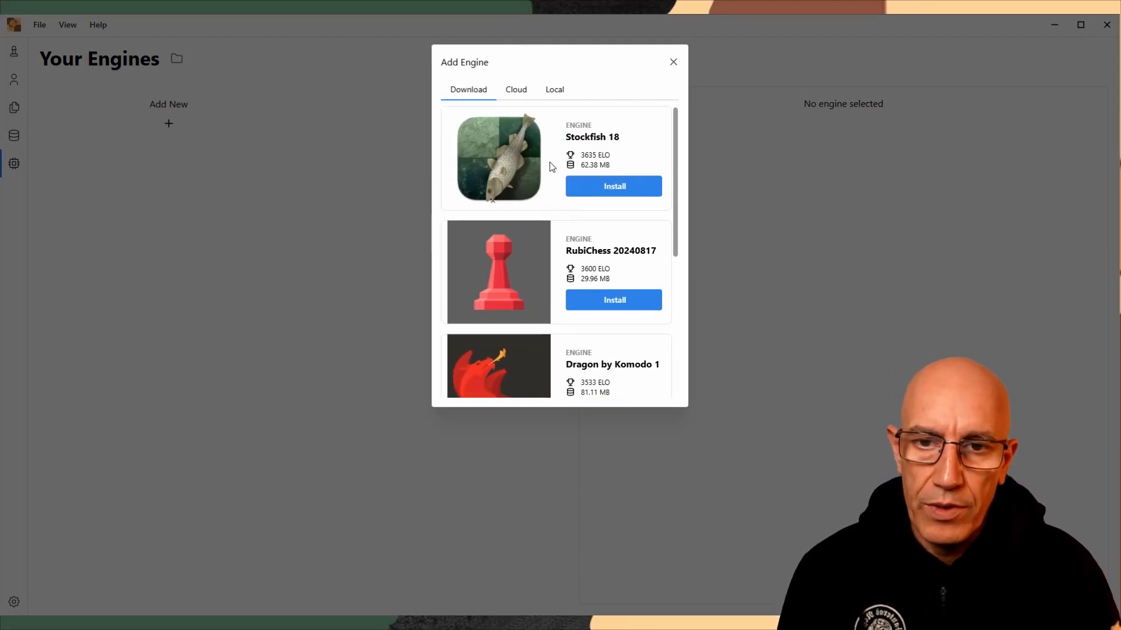
left_click(527, 95)
left_click(554, 93)
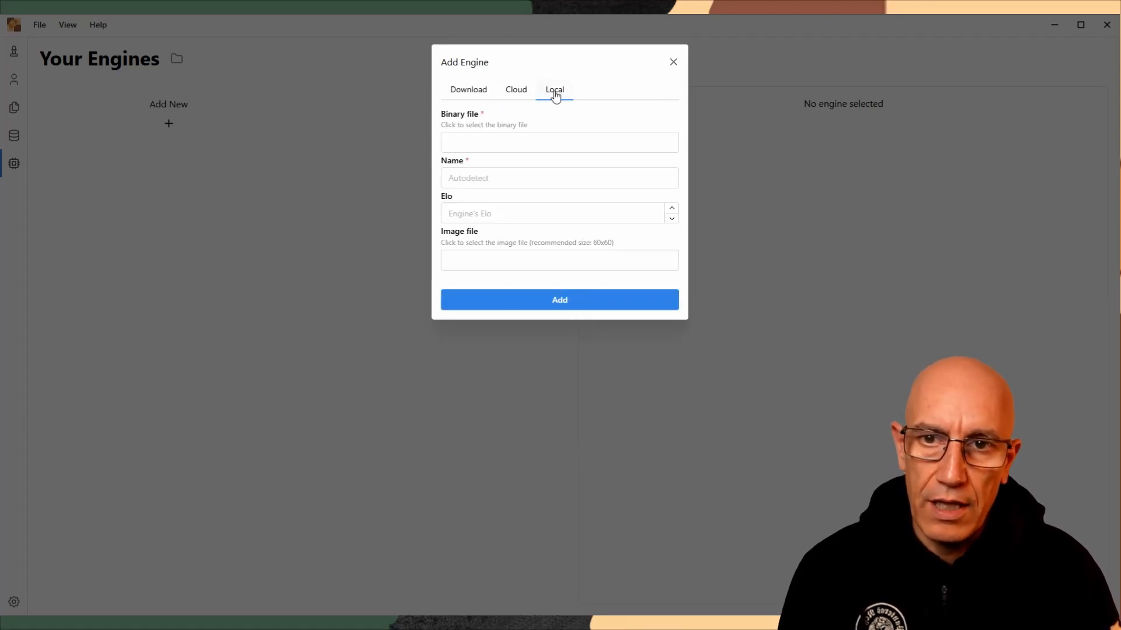
left_click(517, 94)
left_click(477, 99)
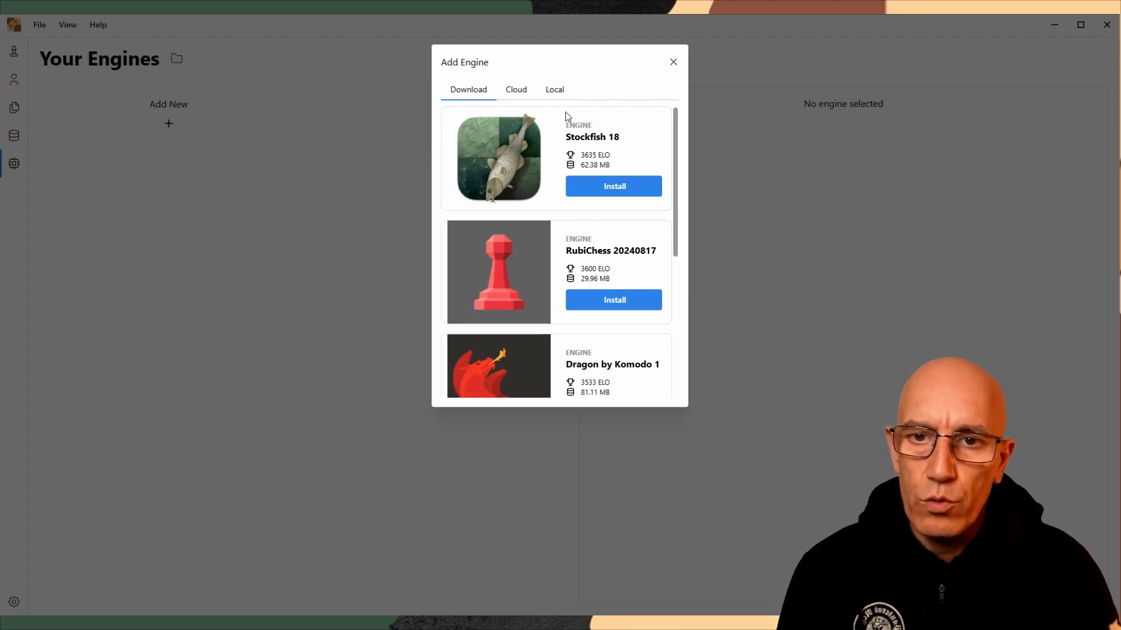
left_click(556, 94)
left_click(469, 93)
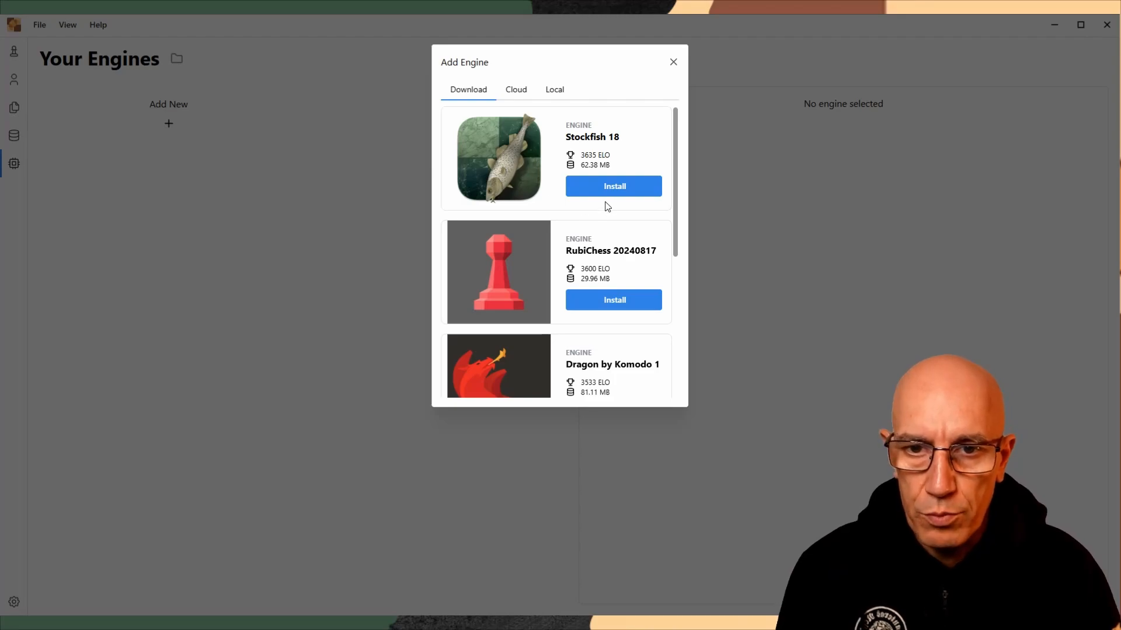
Install the Stockfish 18 engine from the downloadable engines and return to the engine list
left_click(607, 186)
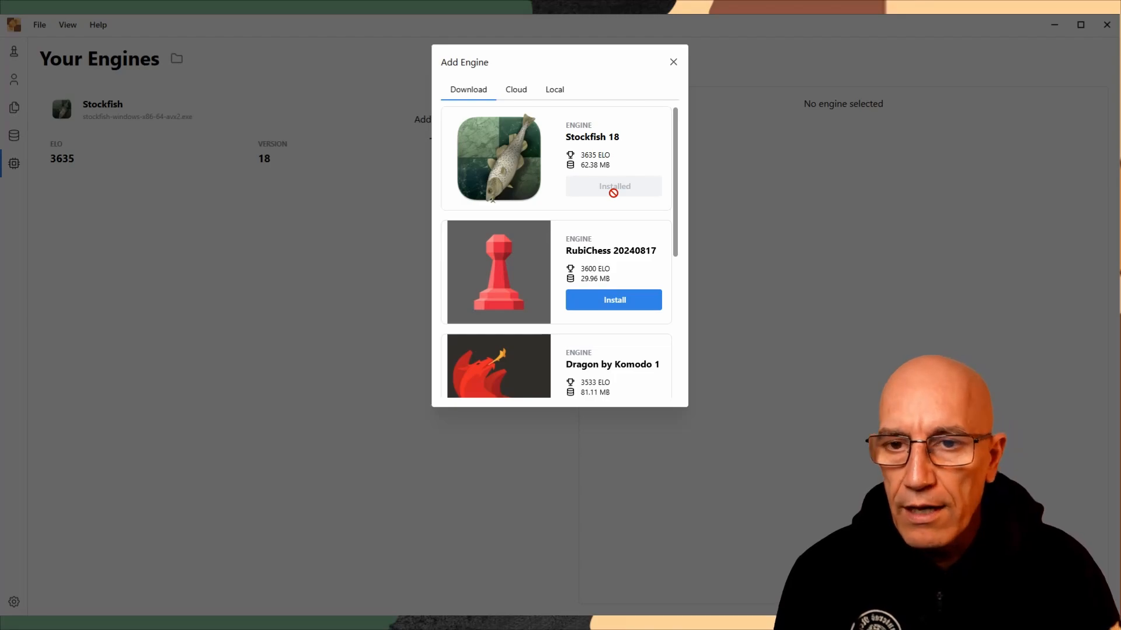
left_click(672, 64)
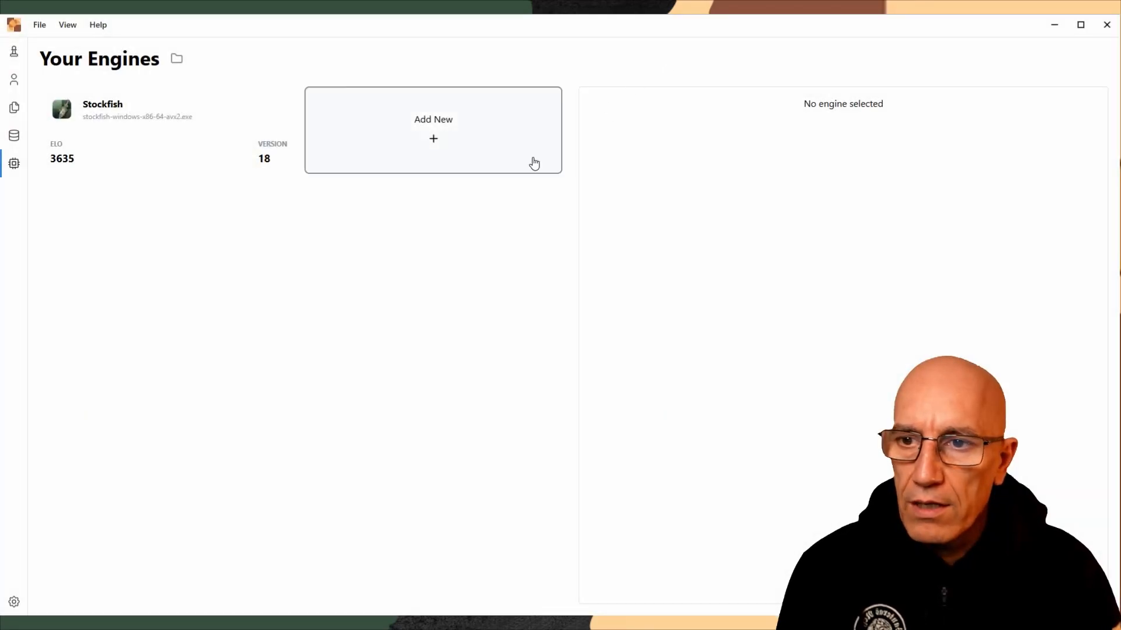
Try to set UCI_Elo to 3635 in the Stockfish engine's advanced settings
left_click(153, 153)
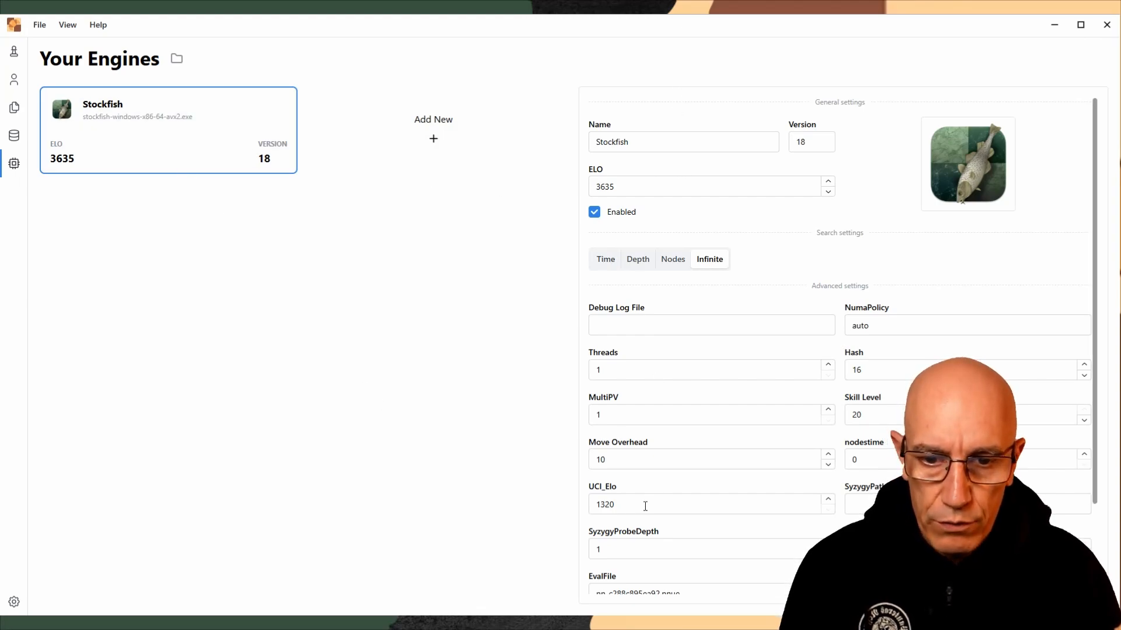
left_click(634, 506)
left_click_drag(634, 505, 583, 508)
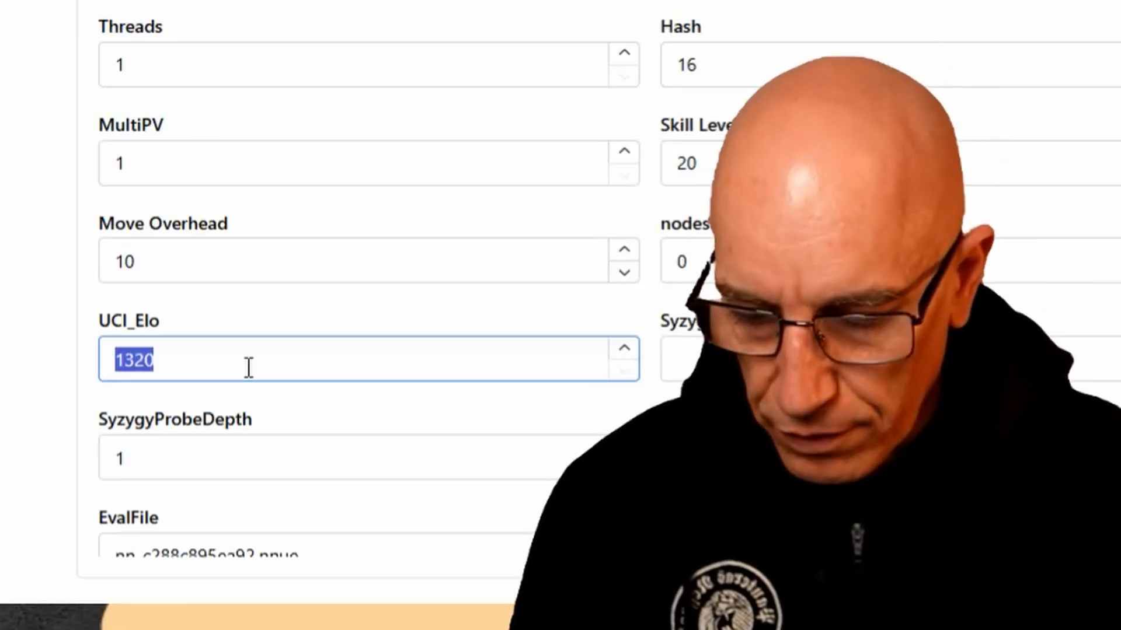
type("36")
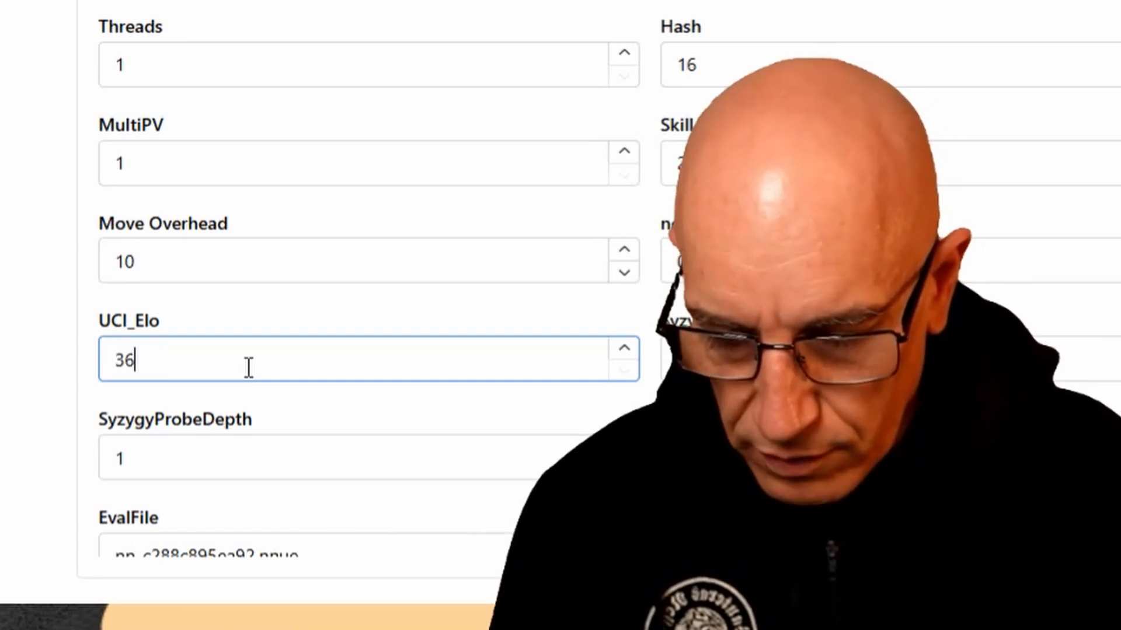
type("25")
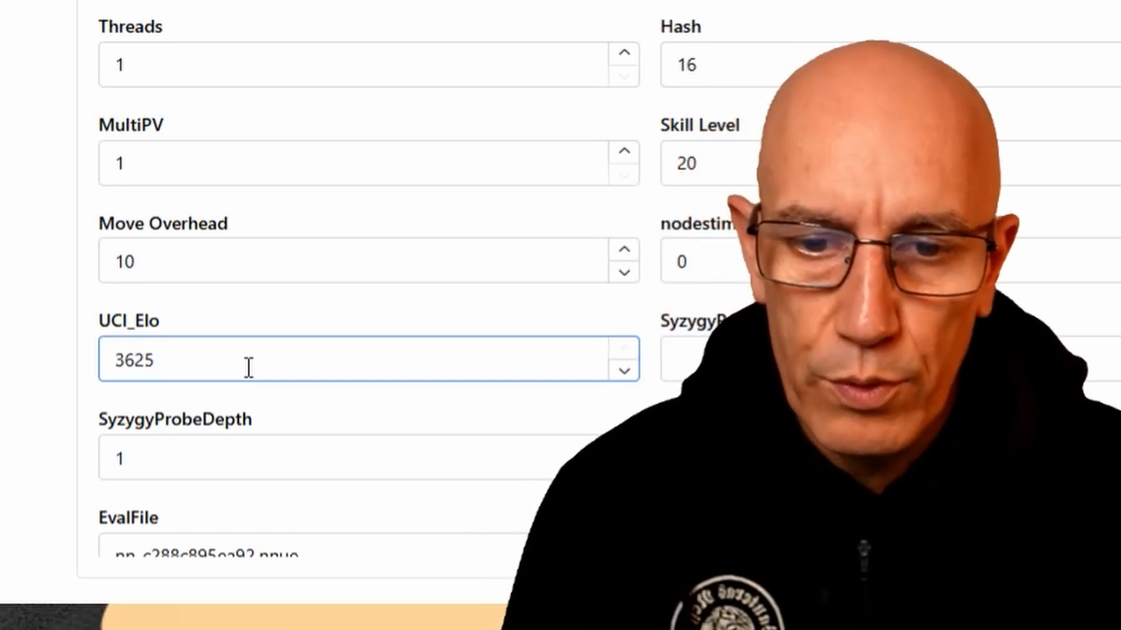
key("BackSpace")
key("BackSpace")
type("35")
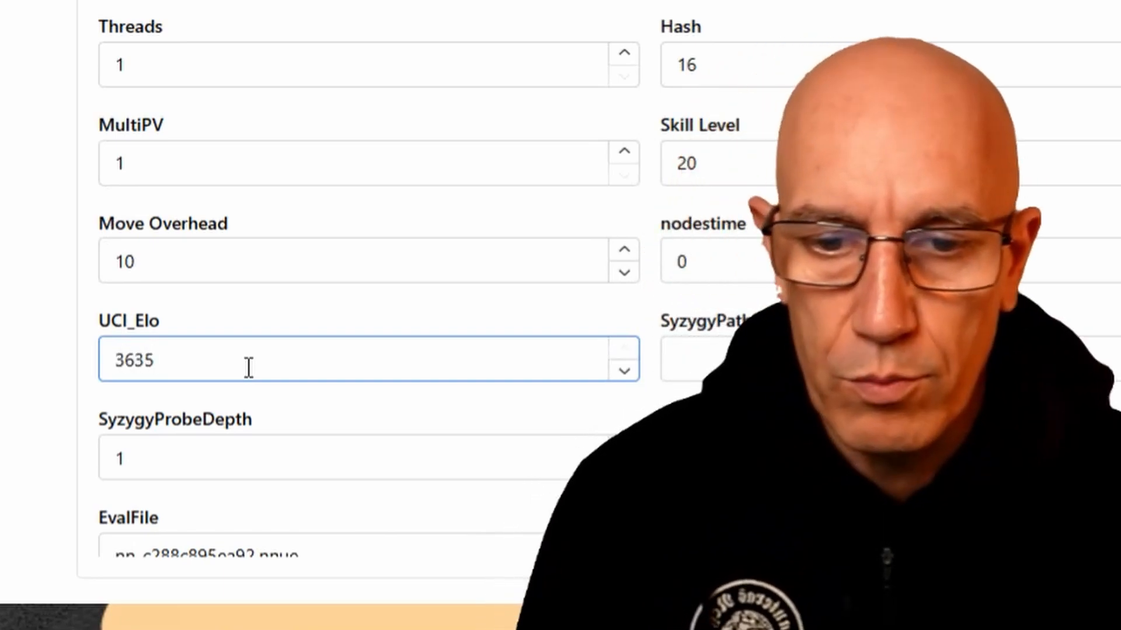
left_click(251, 402)
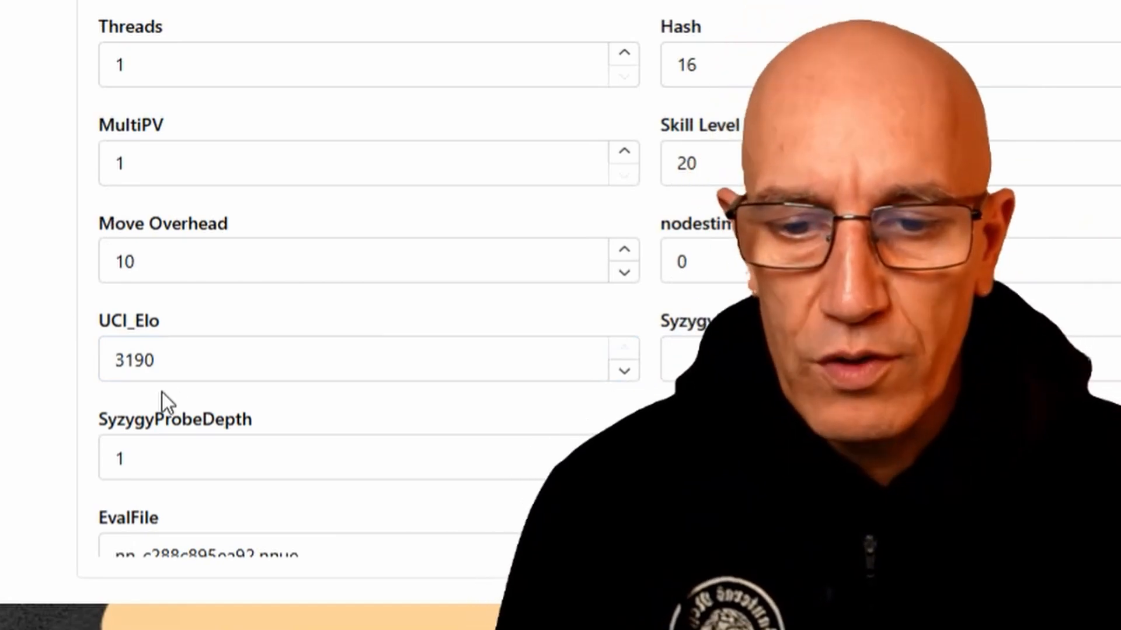
left_click(168, 359)
key("ctrl+a")
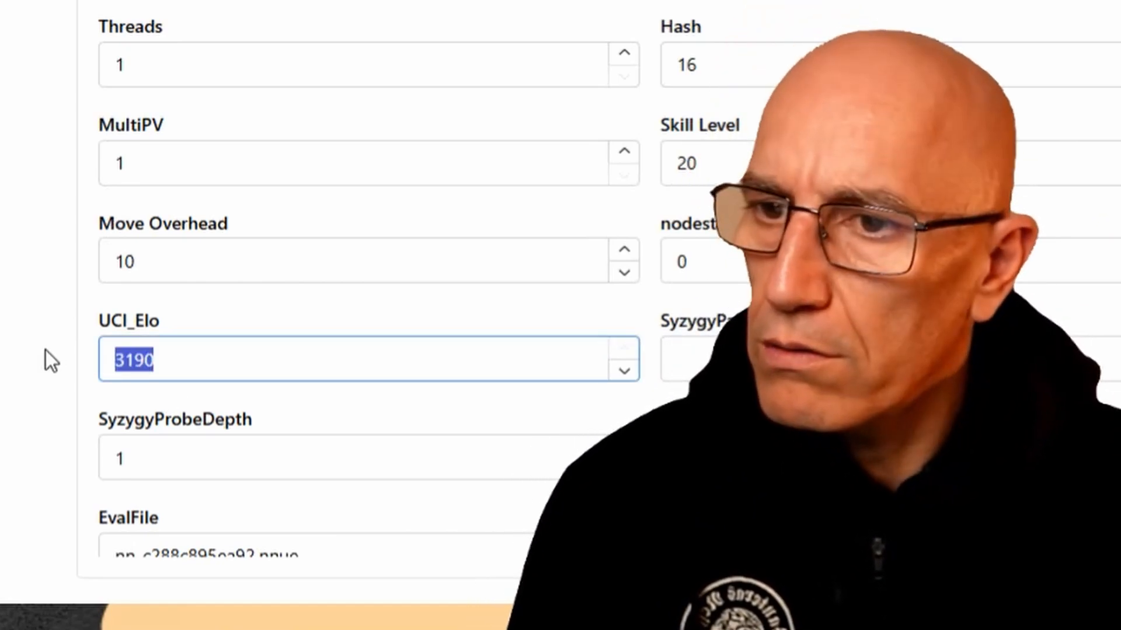
type("363")
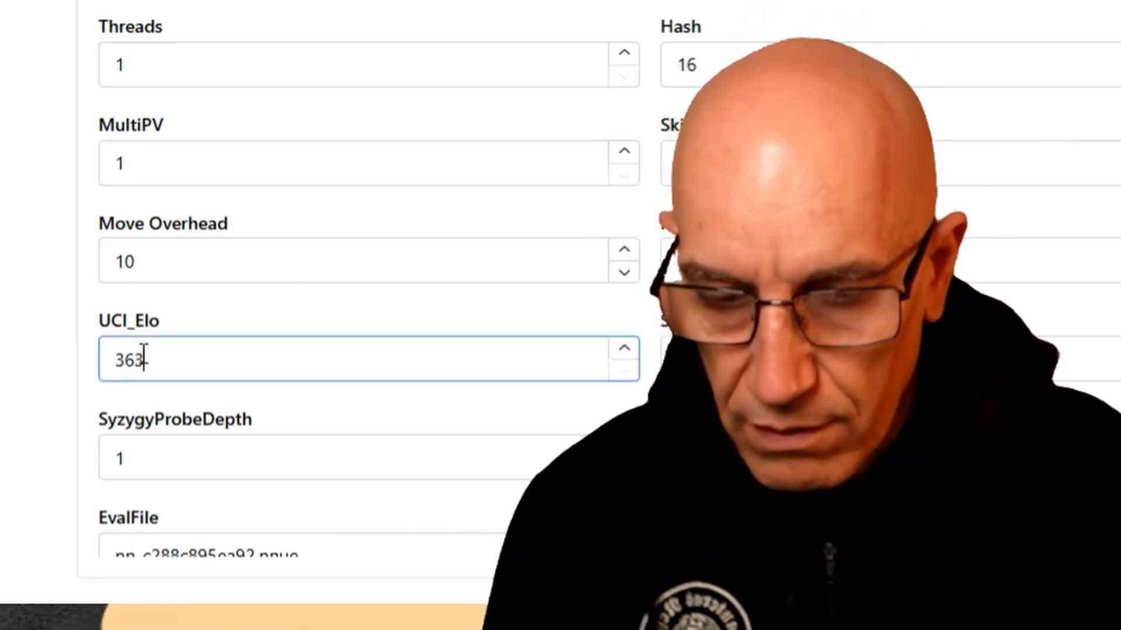
key("Tab")
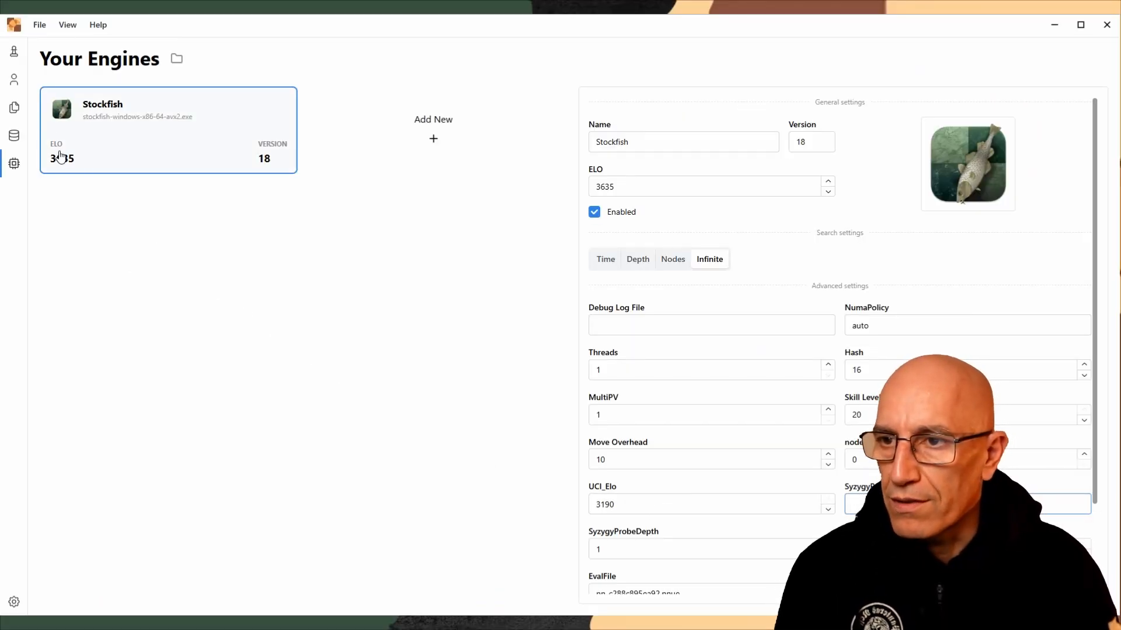
Open an analysis board and start Stockfish's analysis of the starting position
left_click(14, 53)
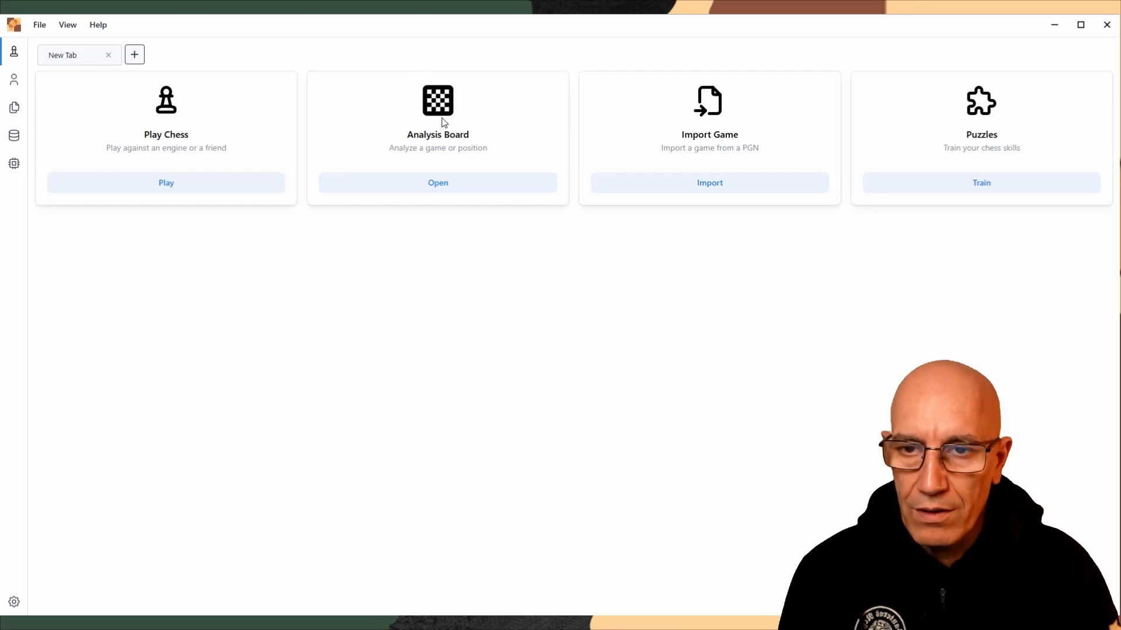
left_click(437, 183)
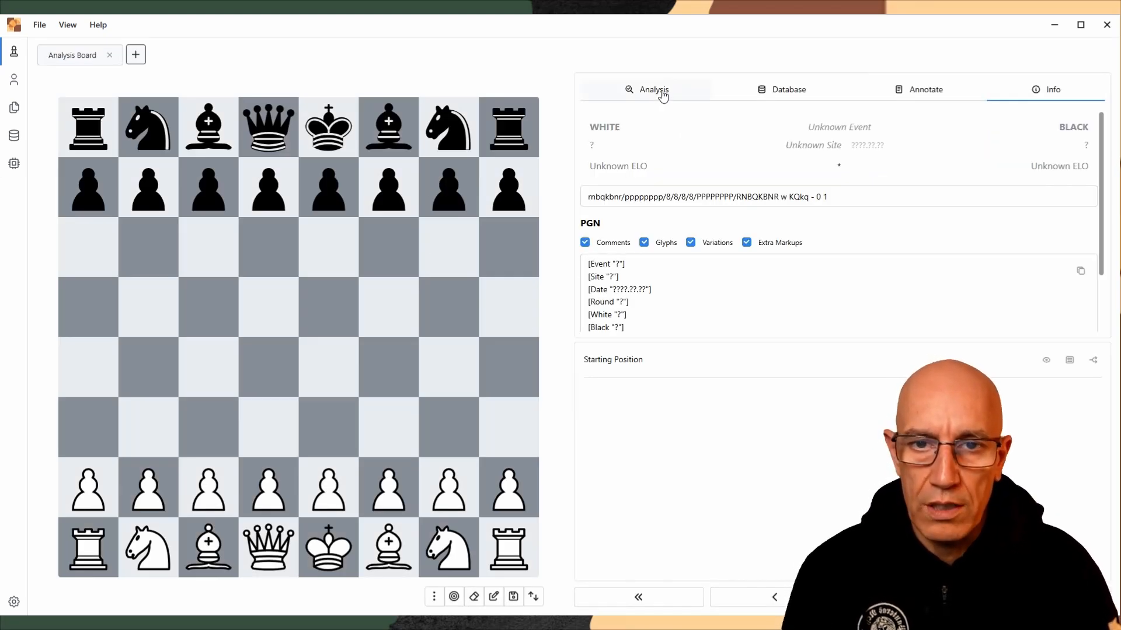
left_click(642, 95)
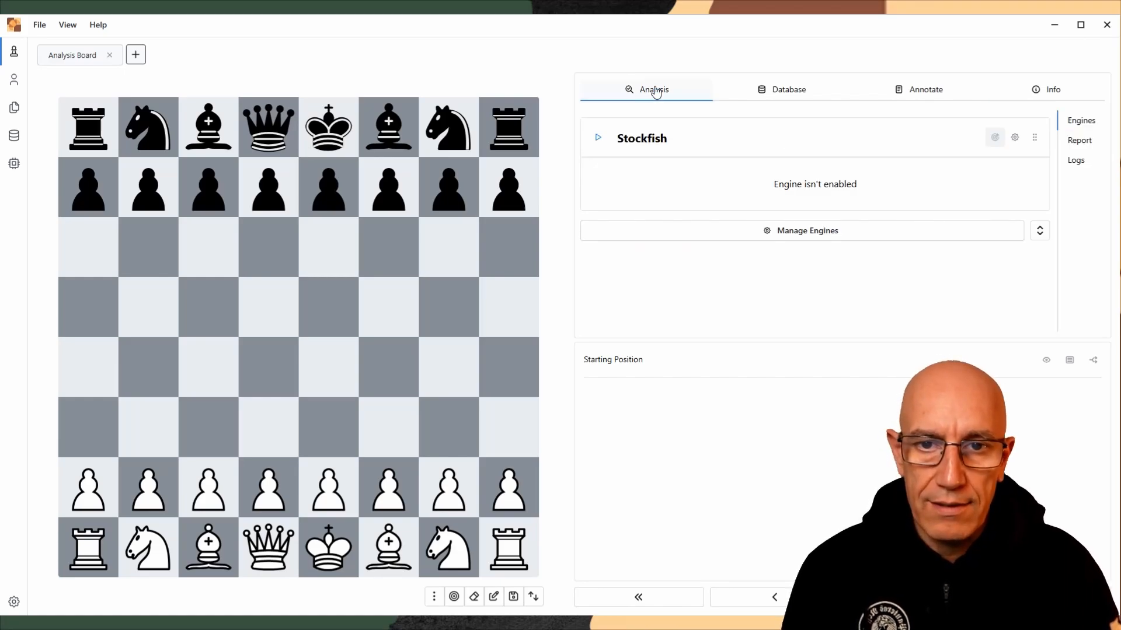
left_click(598, 139)
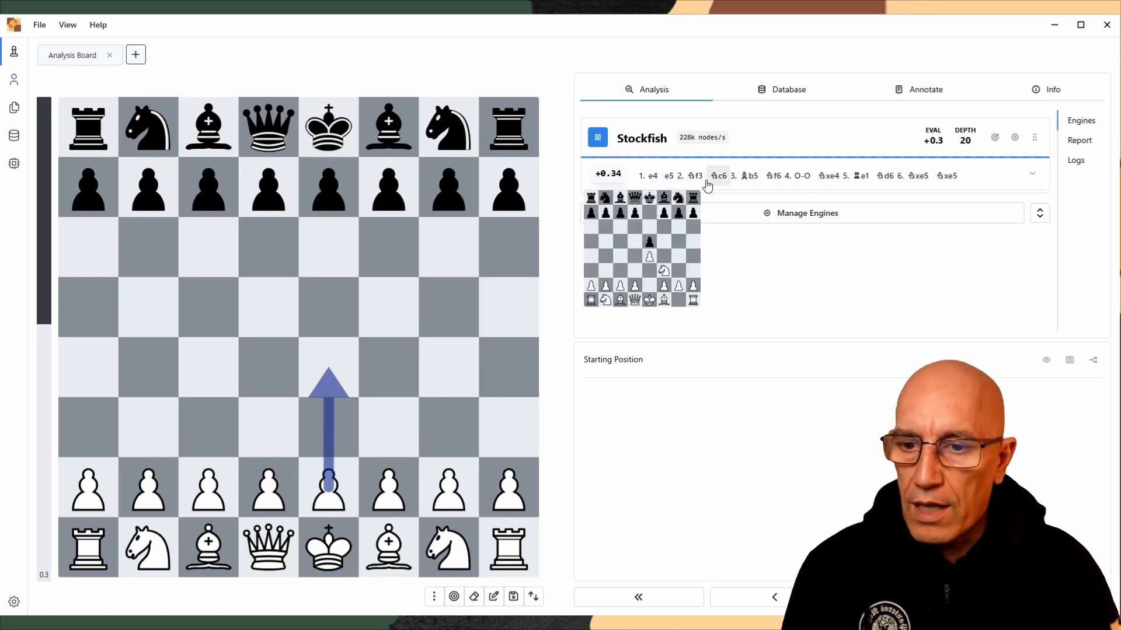
Set Stockfish's analysis to 5 lines, and try 2, 4 and 8 cores before returning to 1 core
left_click(1015, 138)
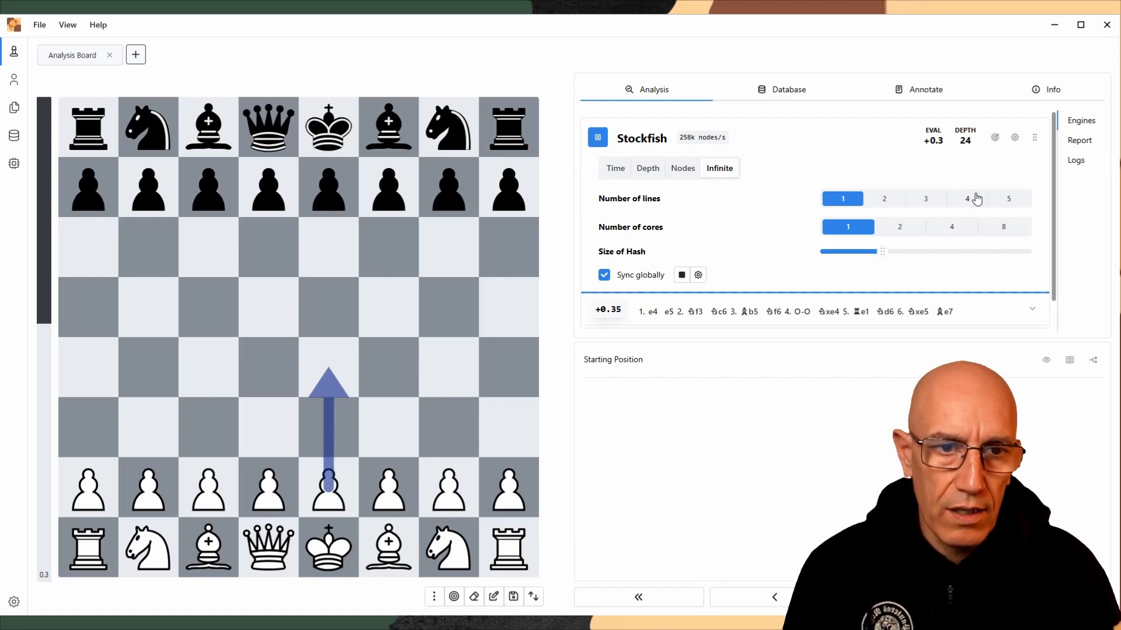
left_click(1009, 199)
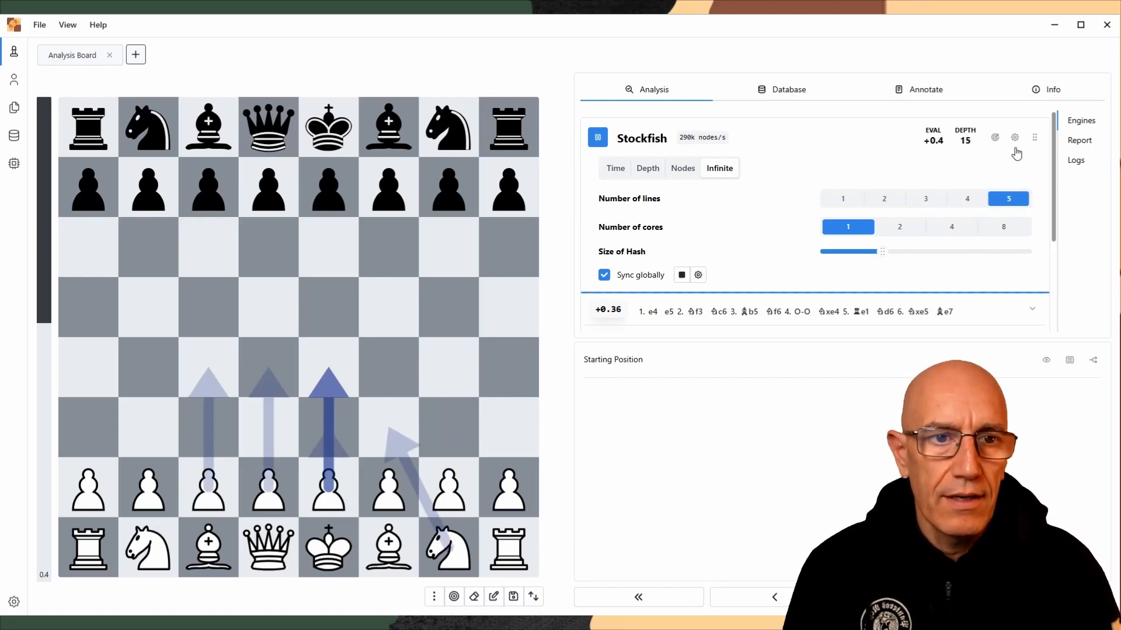
left_click(901, 227)
left_click(947, 231)
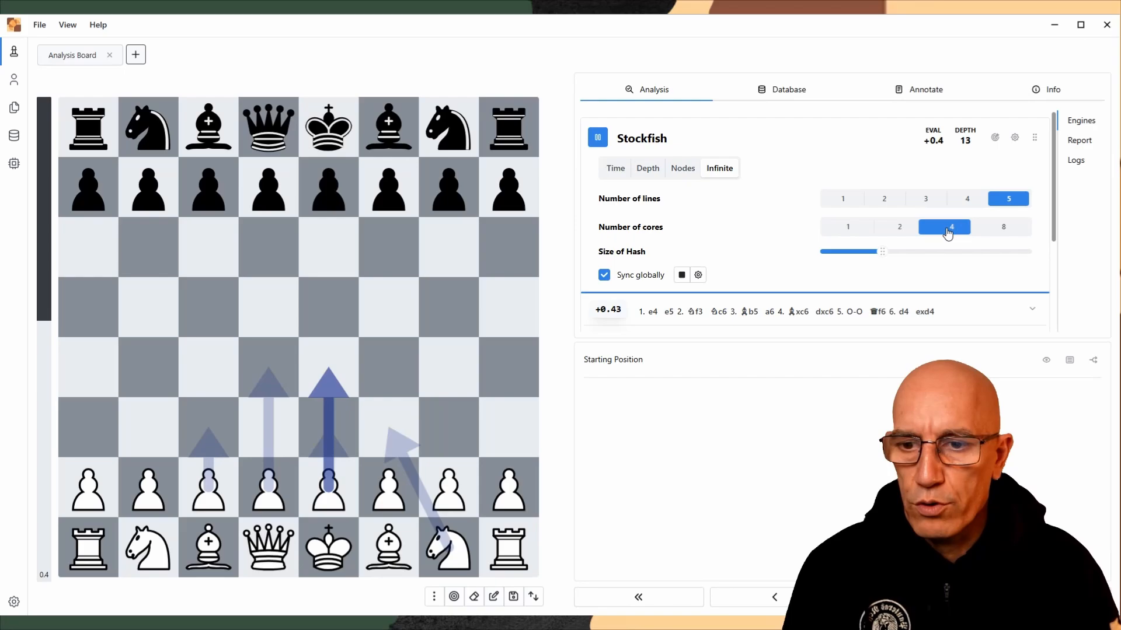
left_click(1003, 229)
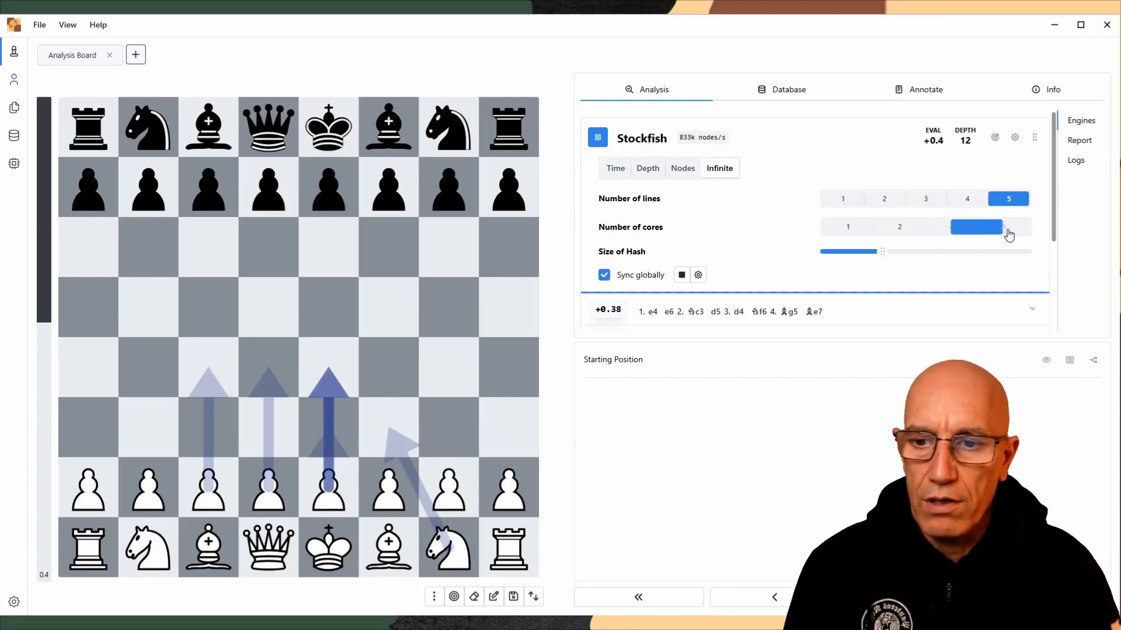
left_click(847, 228)
scroll(1013, 212, "down", 2)
scroll(1012, 212, "up", 2)
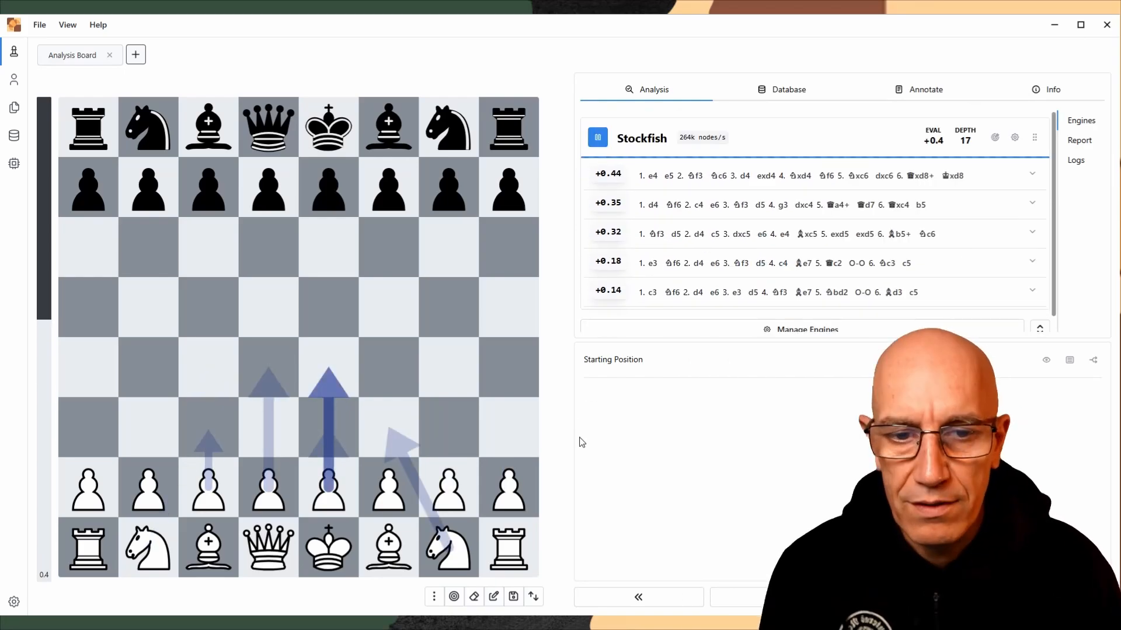
Play the Sicilian Defense moves 1. e4 c5 2. Nf3 d6 3. d4 cxd4 4. Nxd4 on the analysis board
left_click_drag(328, 487, 326, 371)
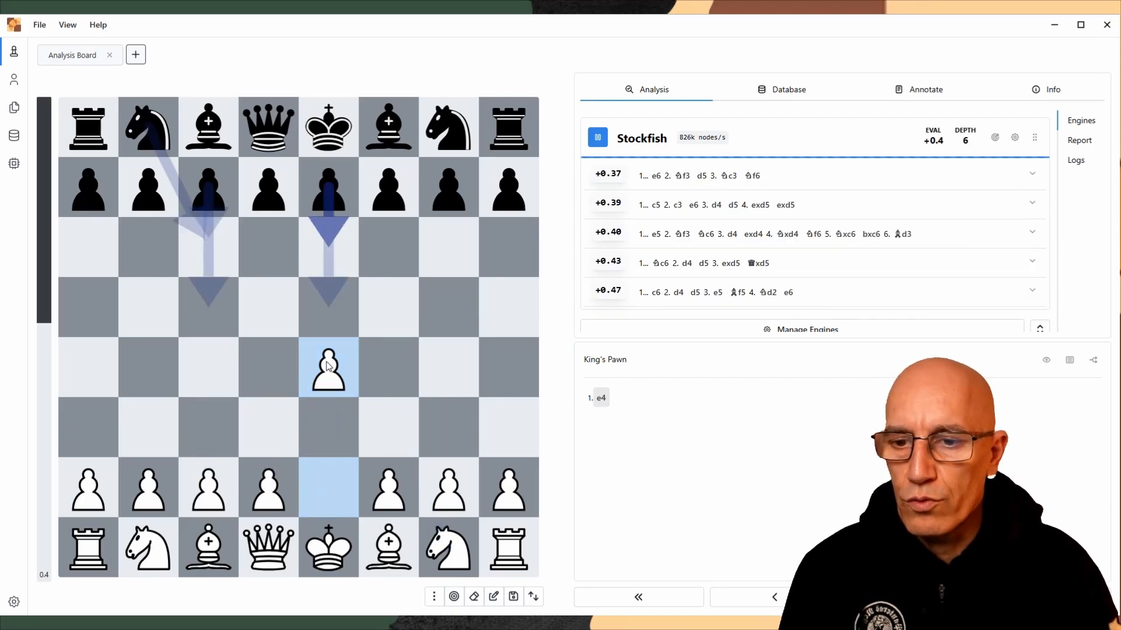
left_click_drag(208, 187, 218, 306)
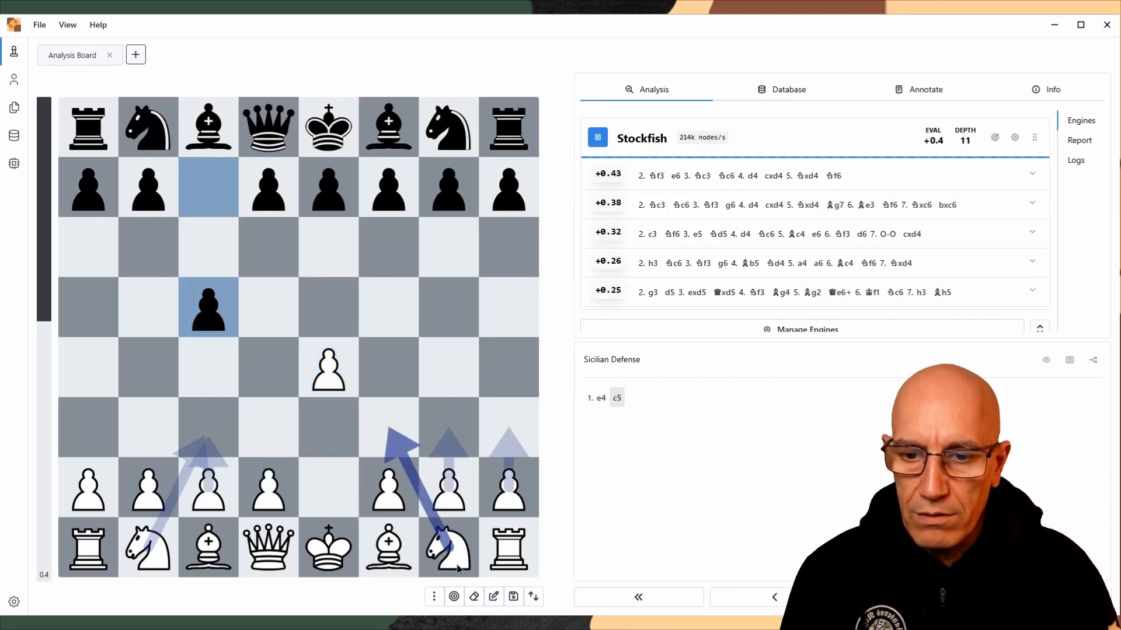
left_click_drag(449, 547, 388, 424)
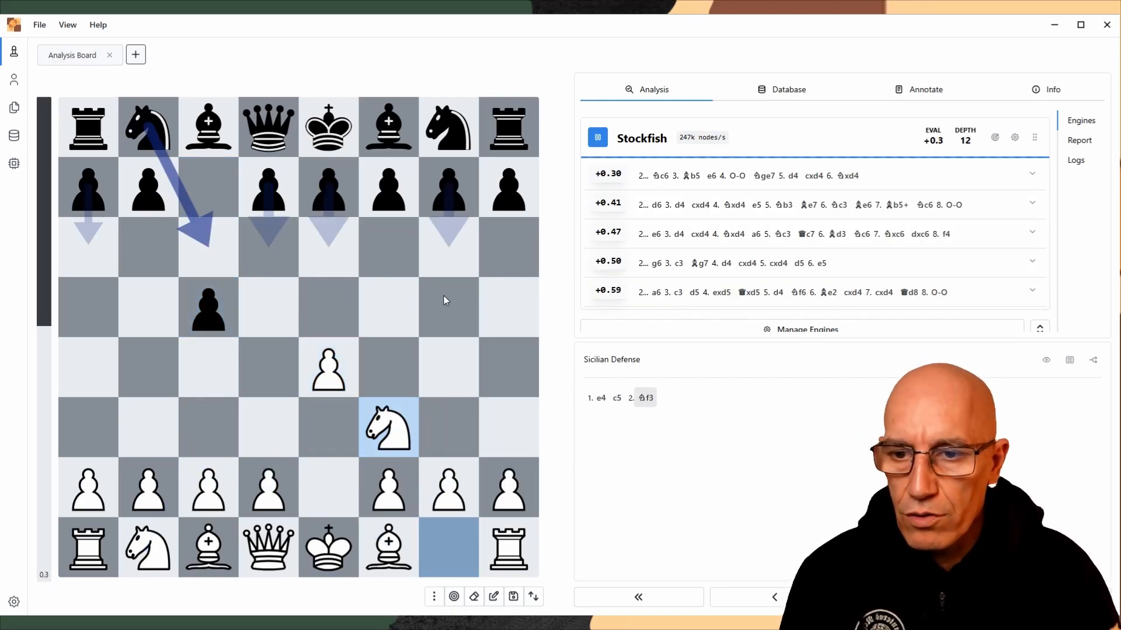
left_click_drag(282, 209, 272, 261)
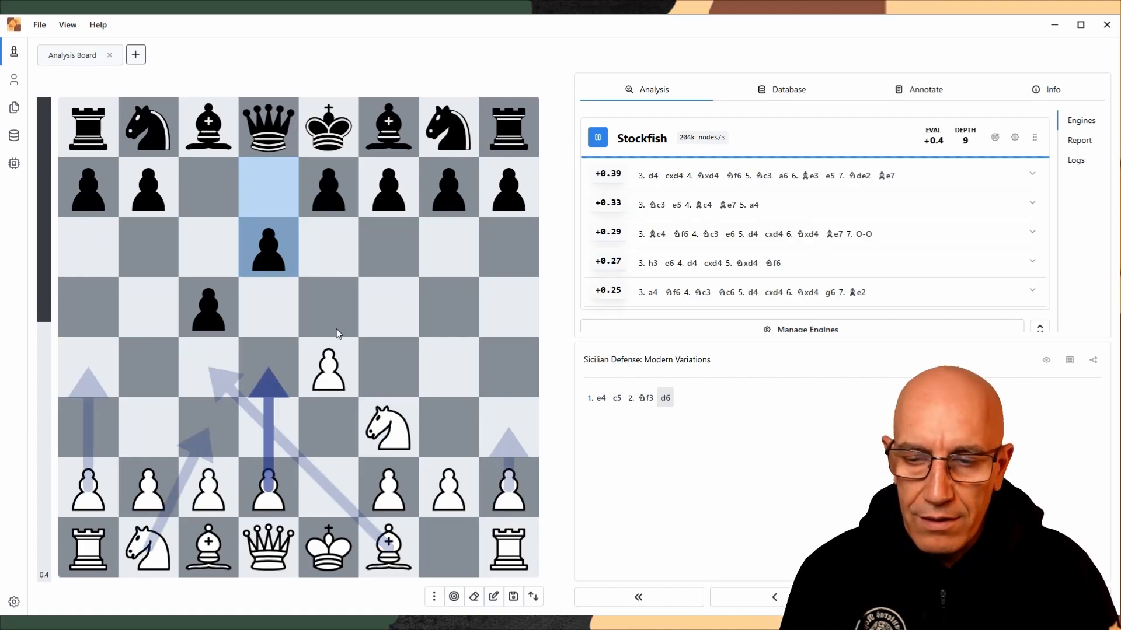
left_click_drag(268, 487, 268, 368)
left_click_drag(226, 327, 291, 376)
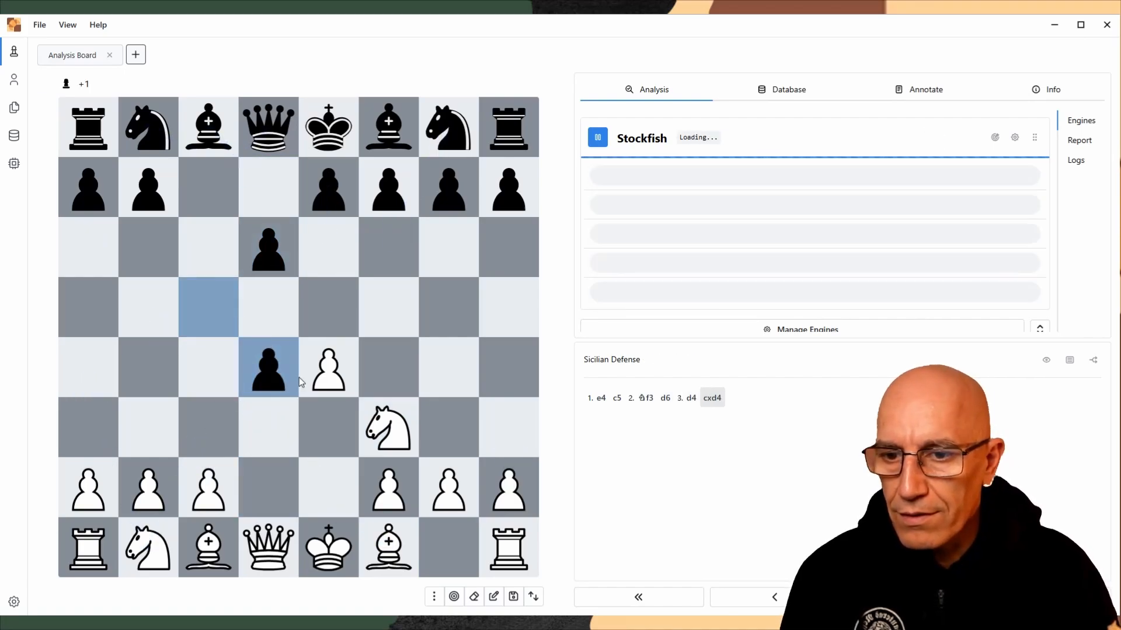
left_click_drag(388, 426, 268, 367)
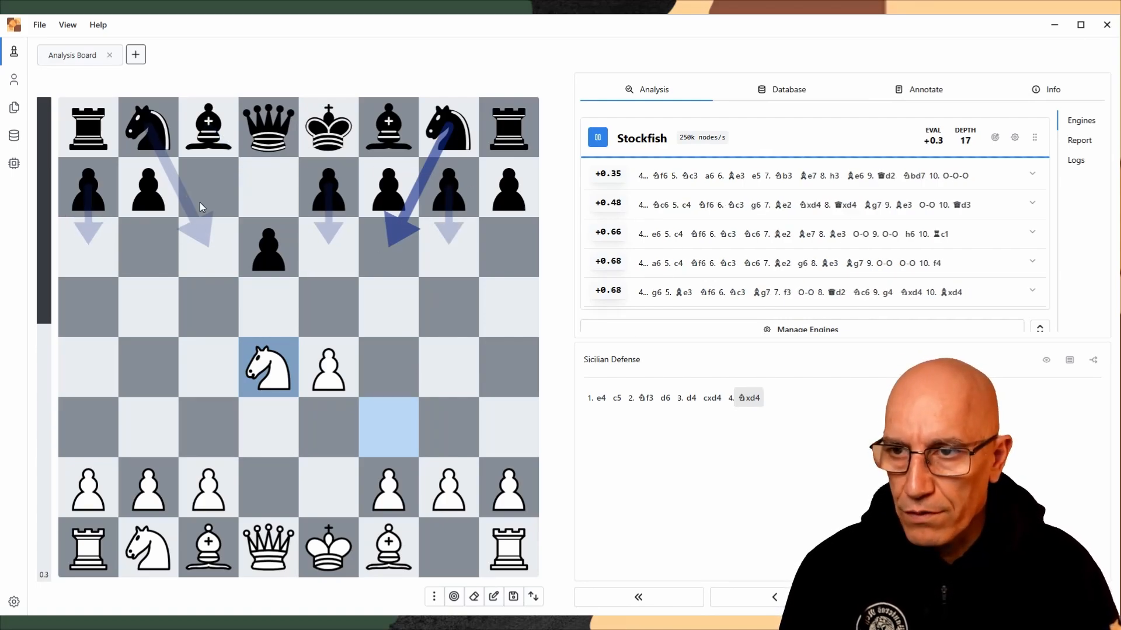
Close the analysis board, start a new game as White against the Stockfish engine as Black, and open with e4
left_click(136, 55)
left_click(109, 55)
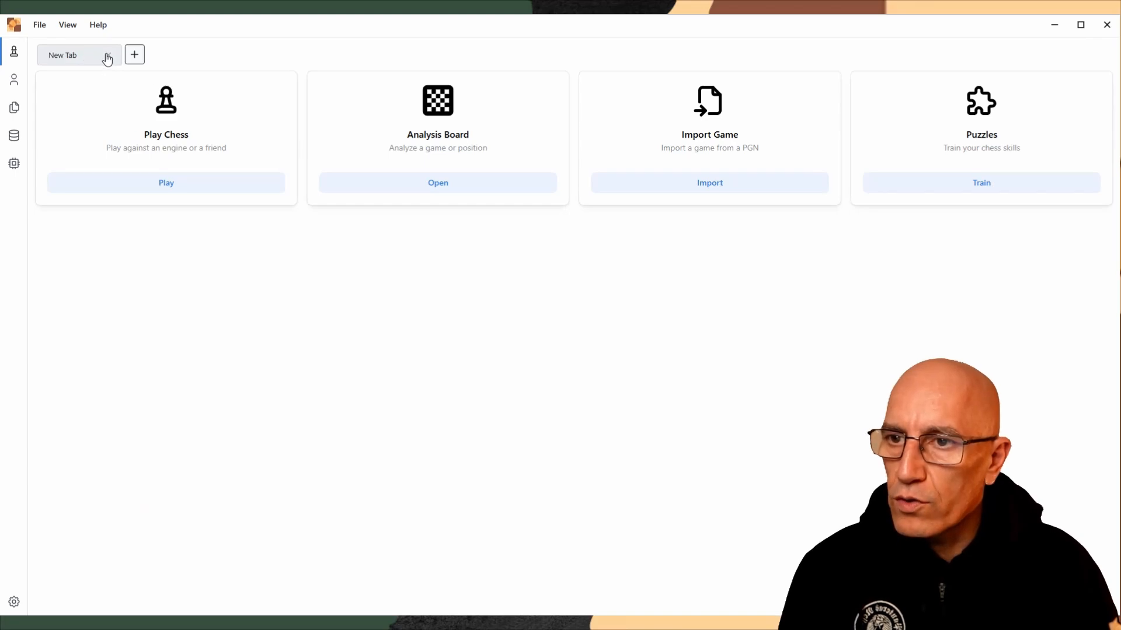
left_click(168, 183)
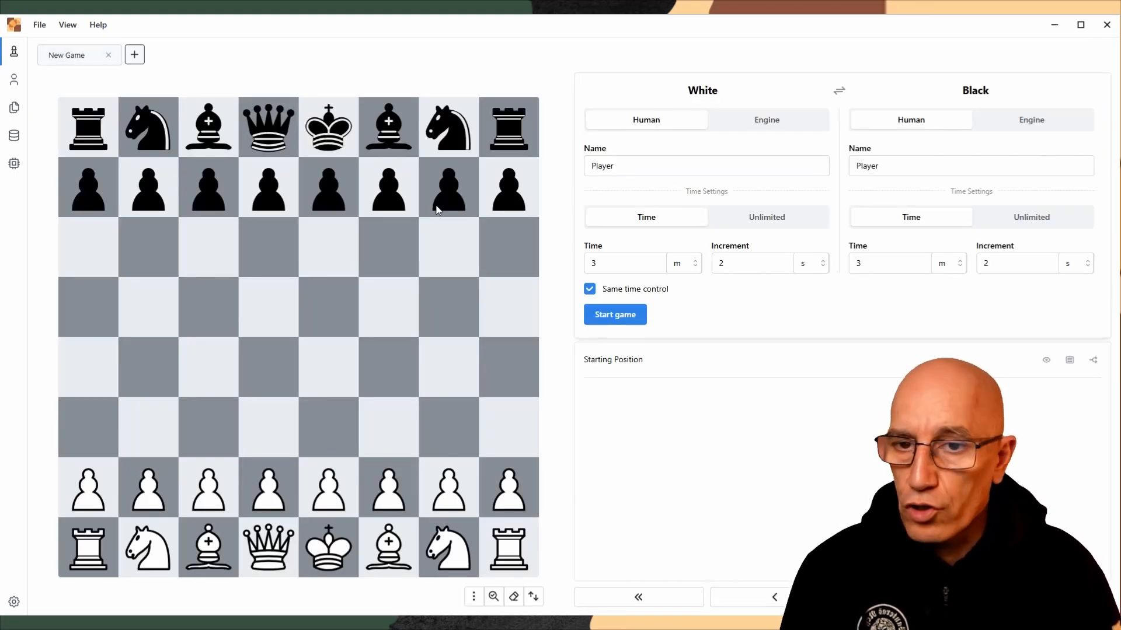
left_click(1022, 119)
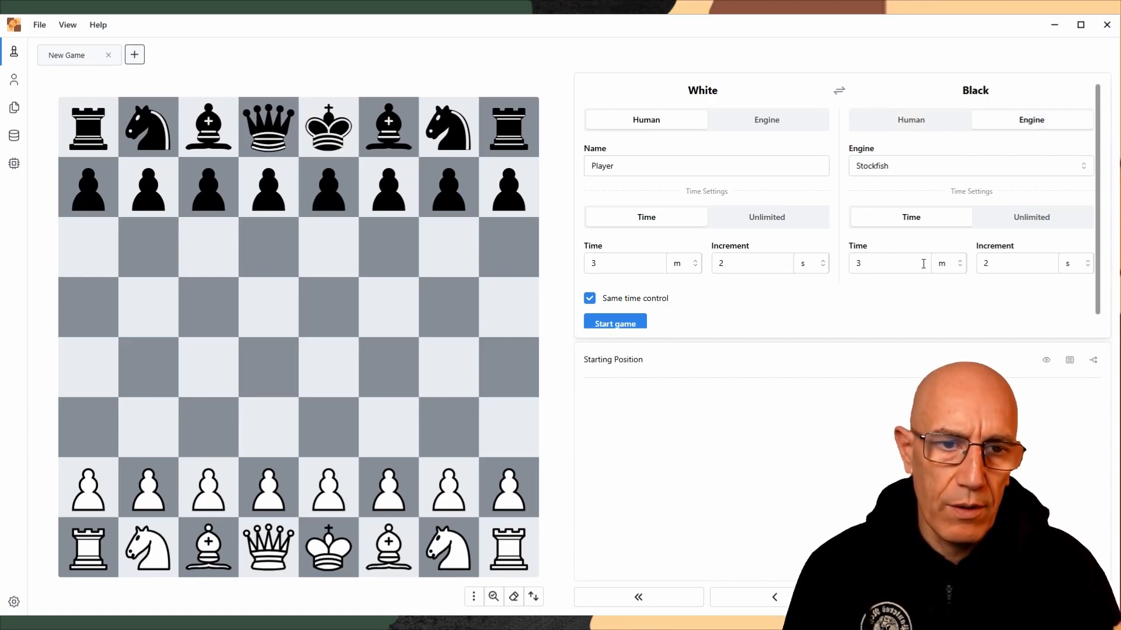
left_click(622, 324)
left_click_drag(324, 494, 326, 374)
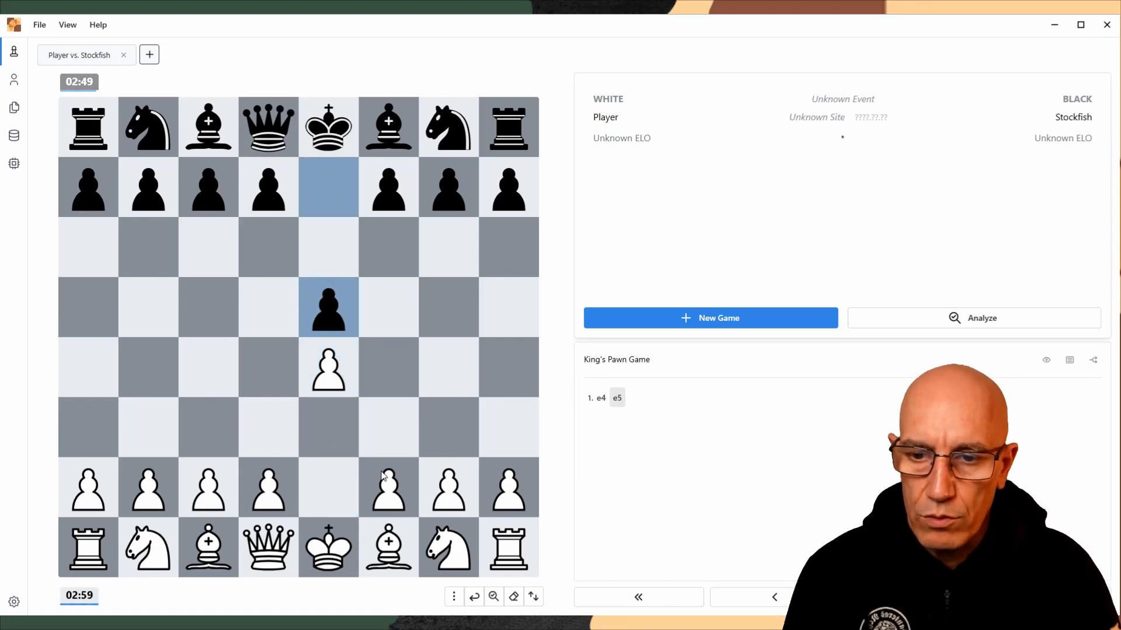
Play 2. Nf3 in the game against Stockfish and close the game's tab
left_click(448, 547)
left_click(388, 427)
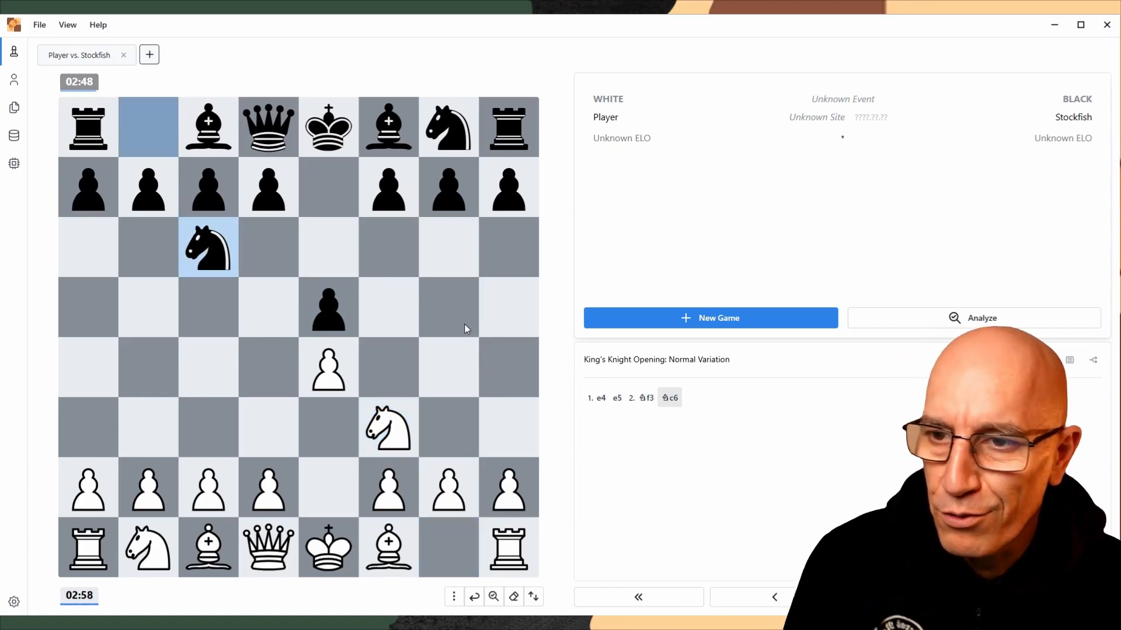
left_click(124, 56)
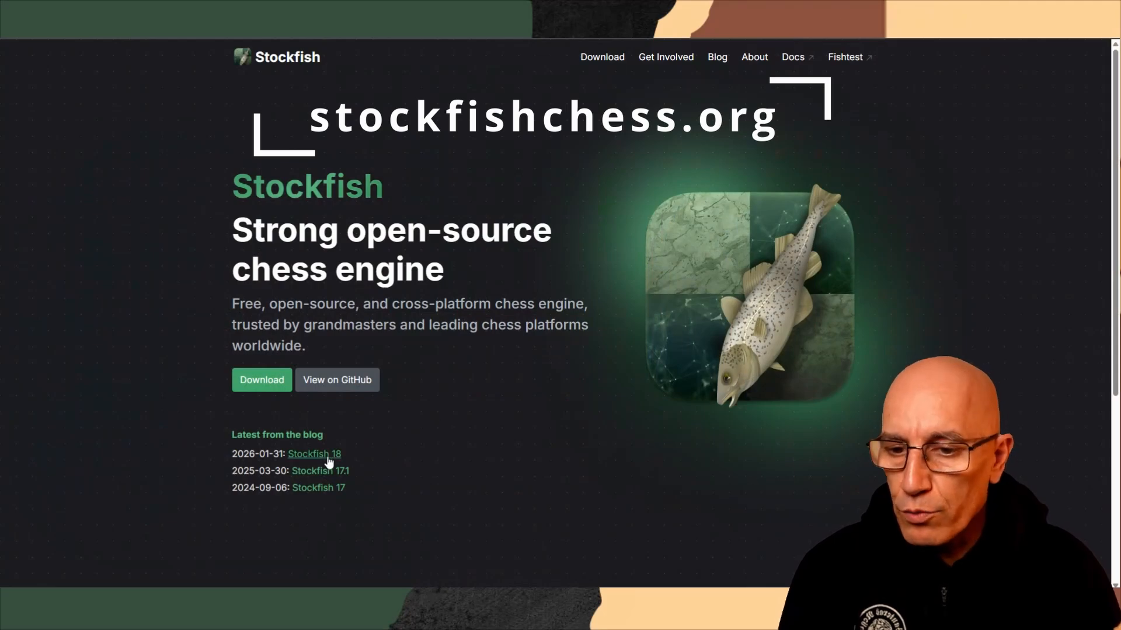
Switch to the Stockfish website, open the Stockfish 18 blog post and examine its introduction and the Quality of chess play section
scroll(315, 458, "up", 5)
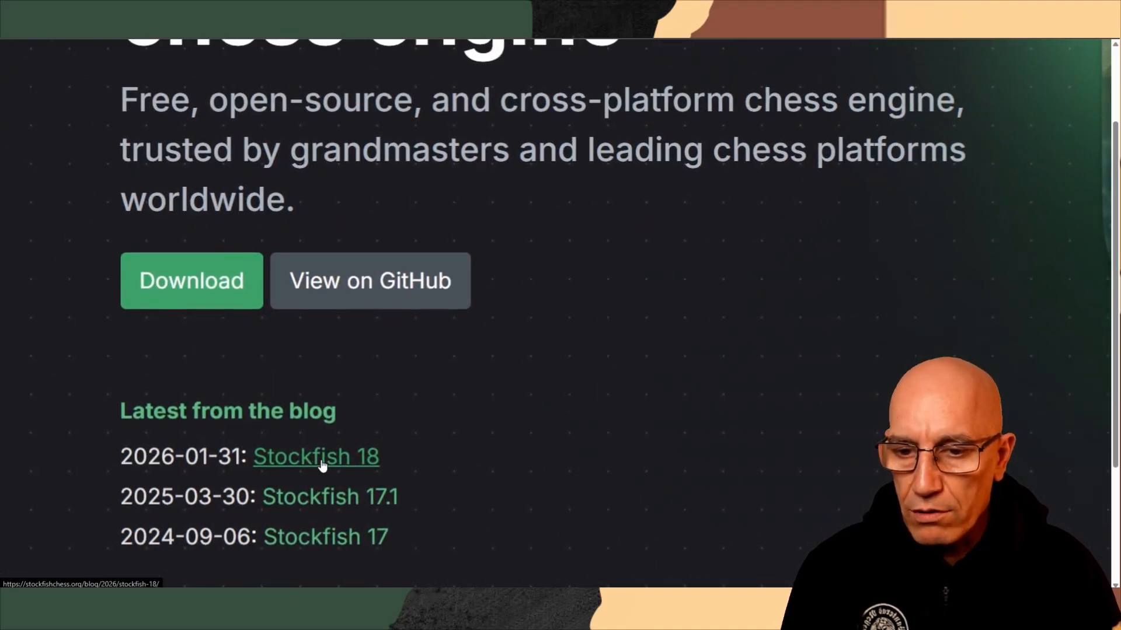
scroll(533, 381, "down", 5)
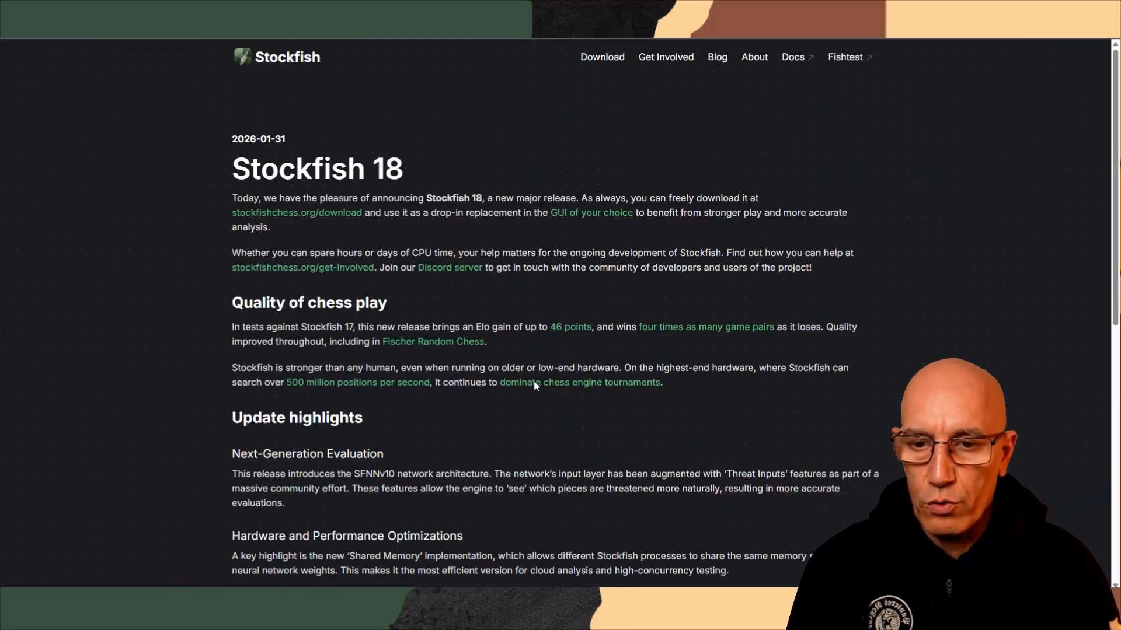
scroll(481, 456, "down", 1)
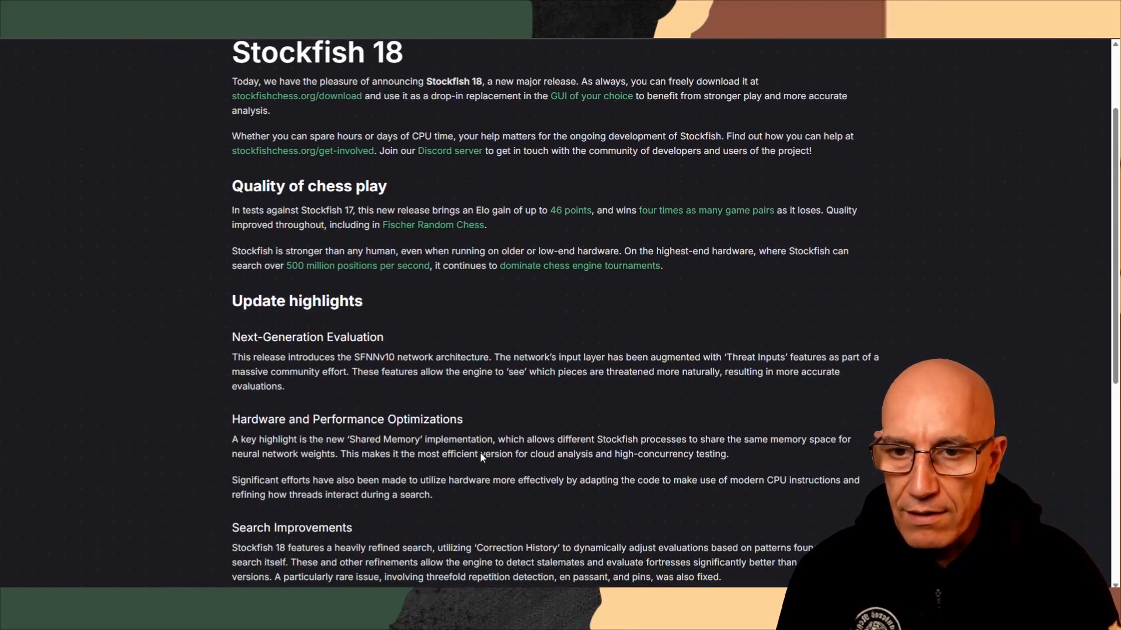
left_click_drag(503, 81, 573, 82)
left_click(540, 81)
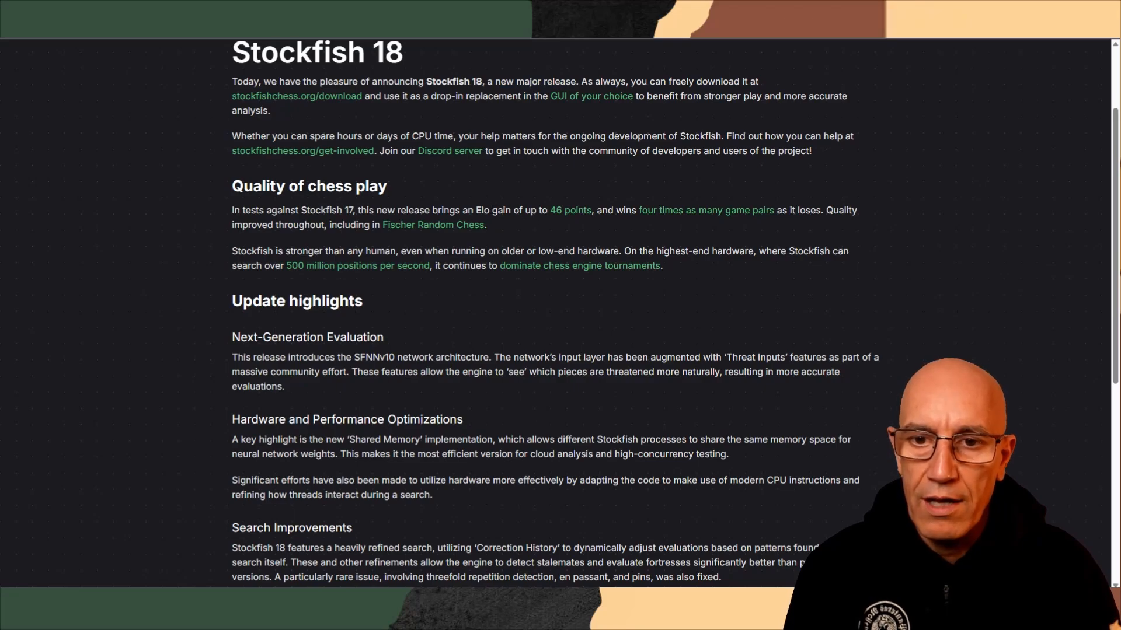
left_click_drag(479, 211, 584, 209)
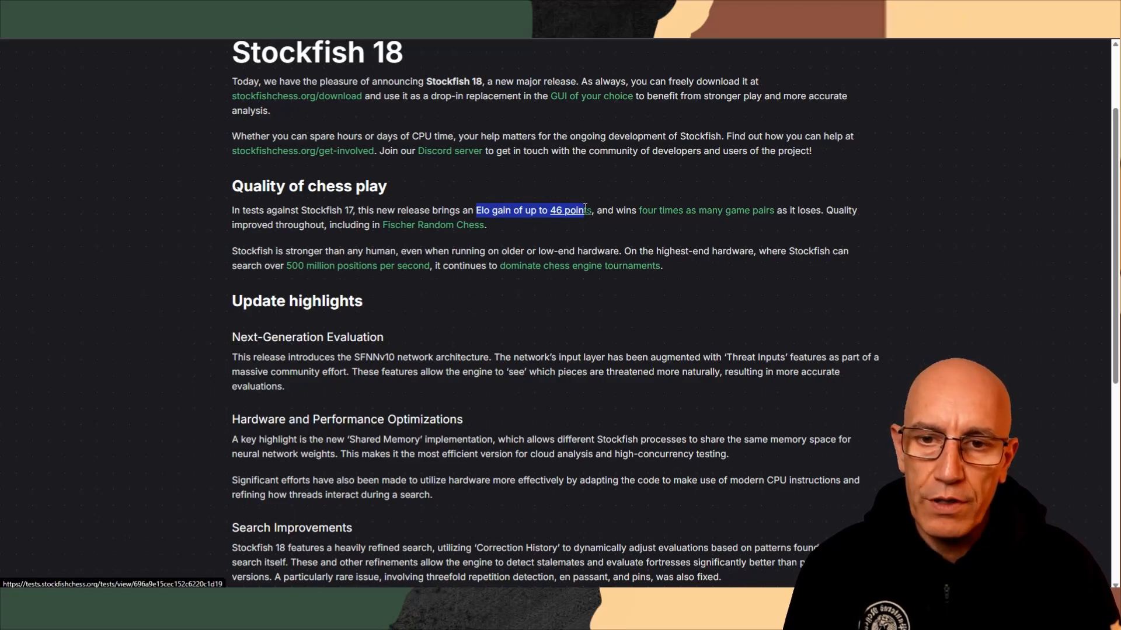
left_click(591, 179)
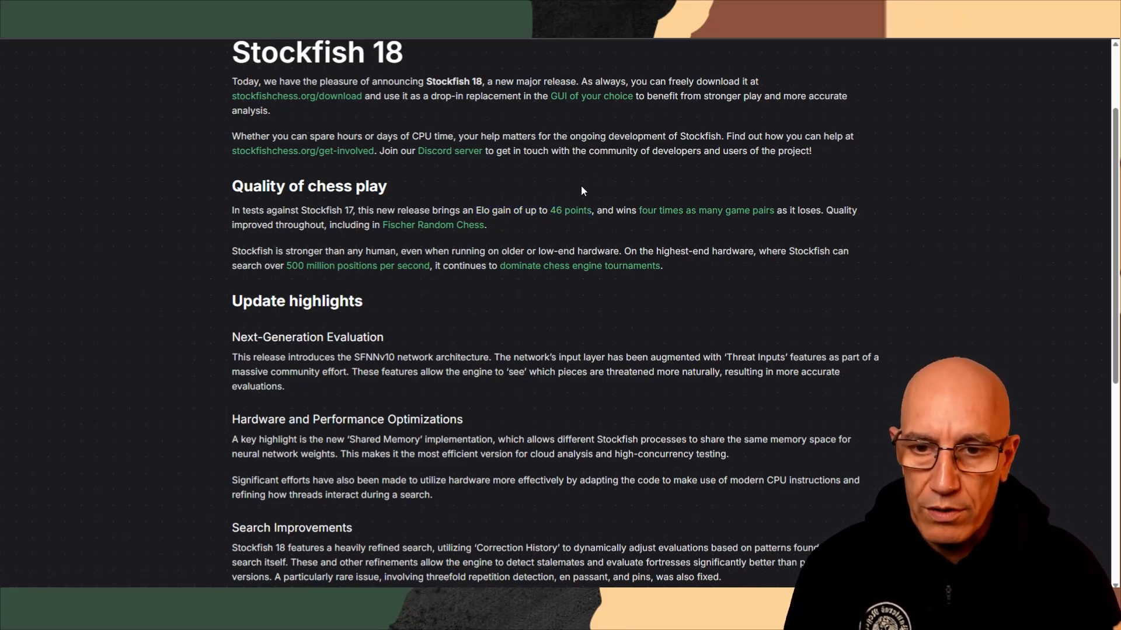
left_click_drag(492, 265, 674, 266)
scroll(674, 265, "up", 5)
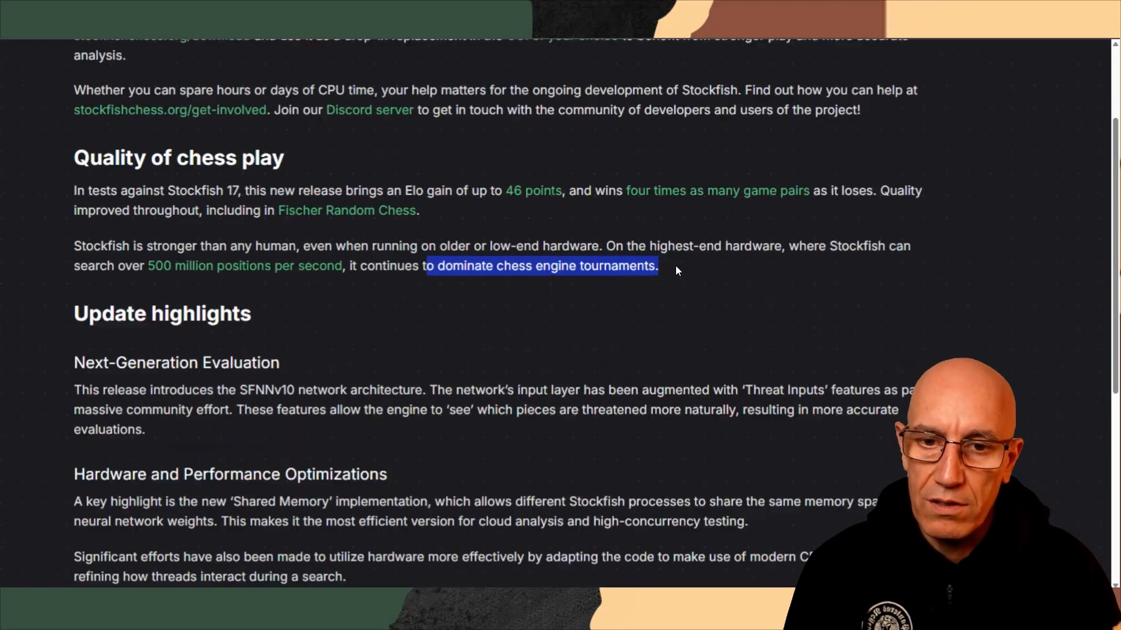
scroll(676, 271, "down", 5)
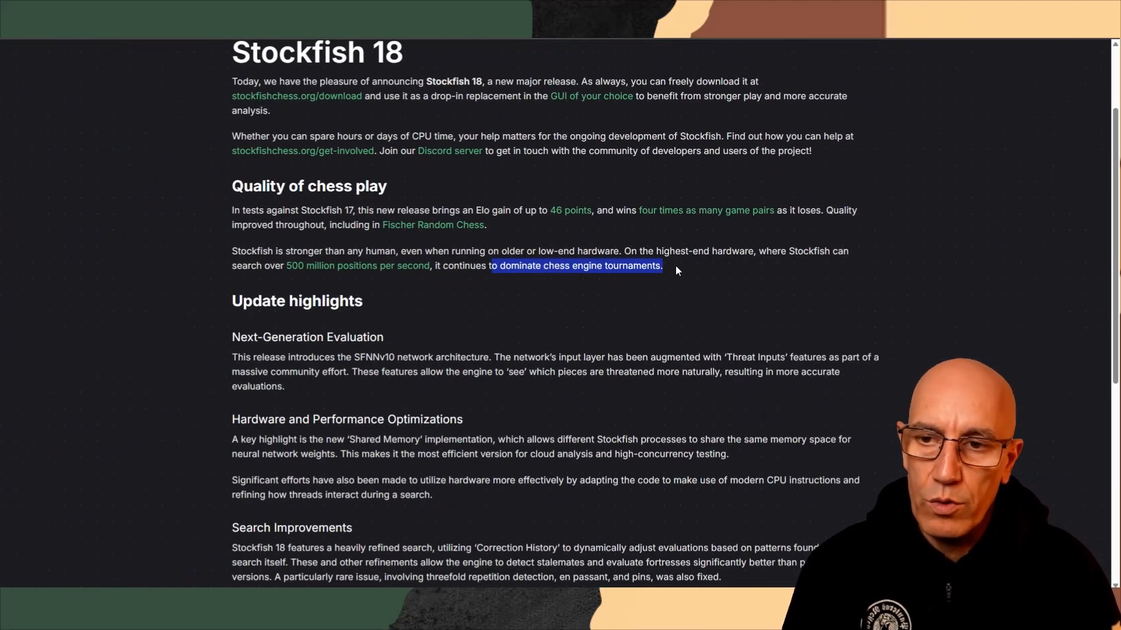
left_click(674, 265)
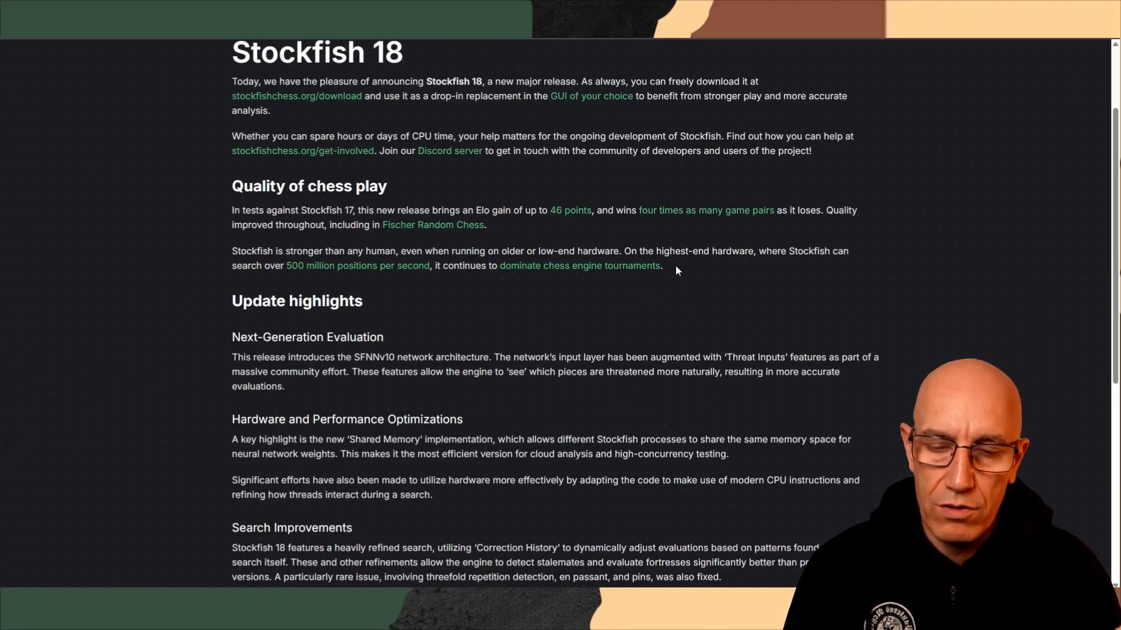
Examine the game-pair comparison with Stockfish 17 and the update highlights further down the release post
left_click_drag(635, 212, 760, 213)
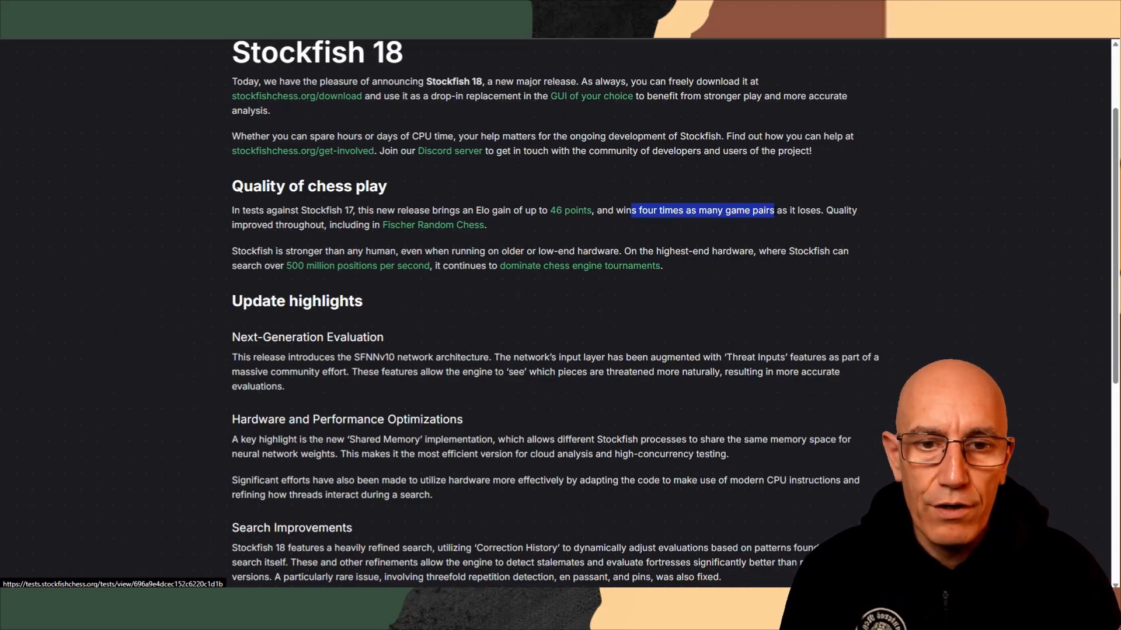
scroll(696, 289, "up", 5)
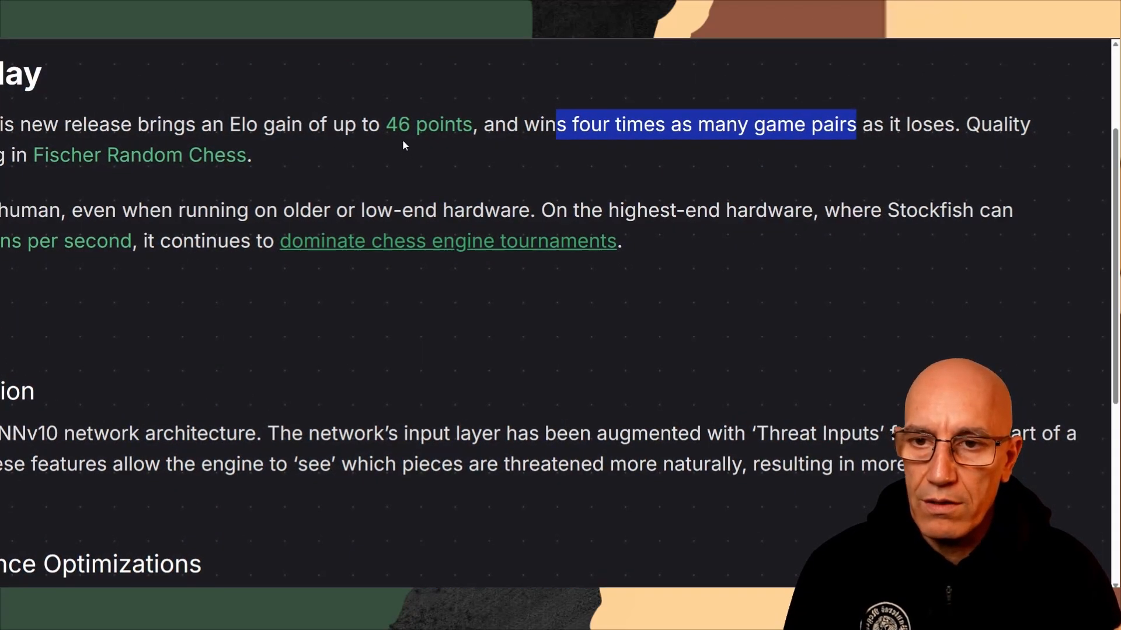
scroll(609, 149, "down", 1)
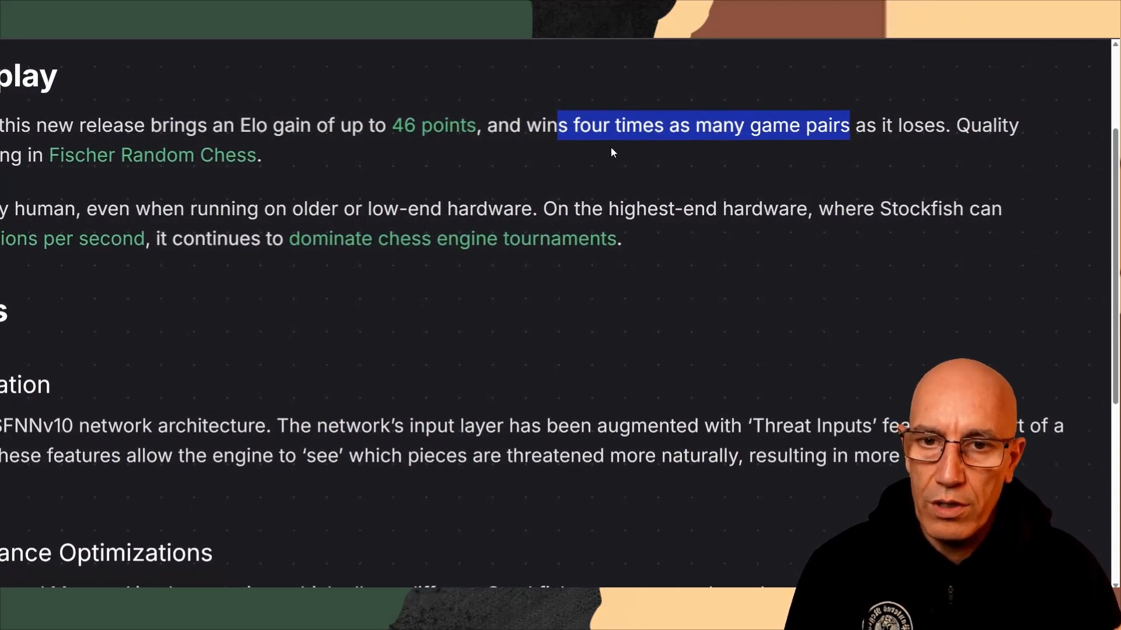
scroll(610, 152, "down", 2)
scroll(611, 152, "down", 2)
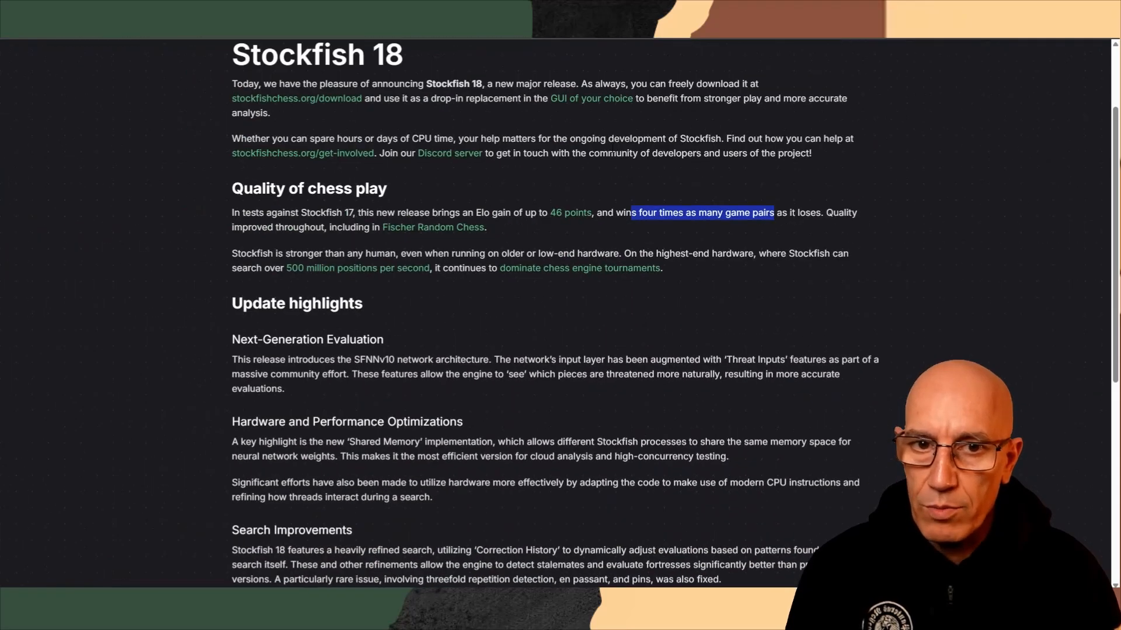
left_click(613, 153)
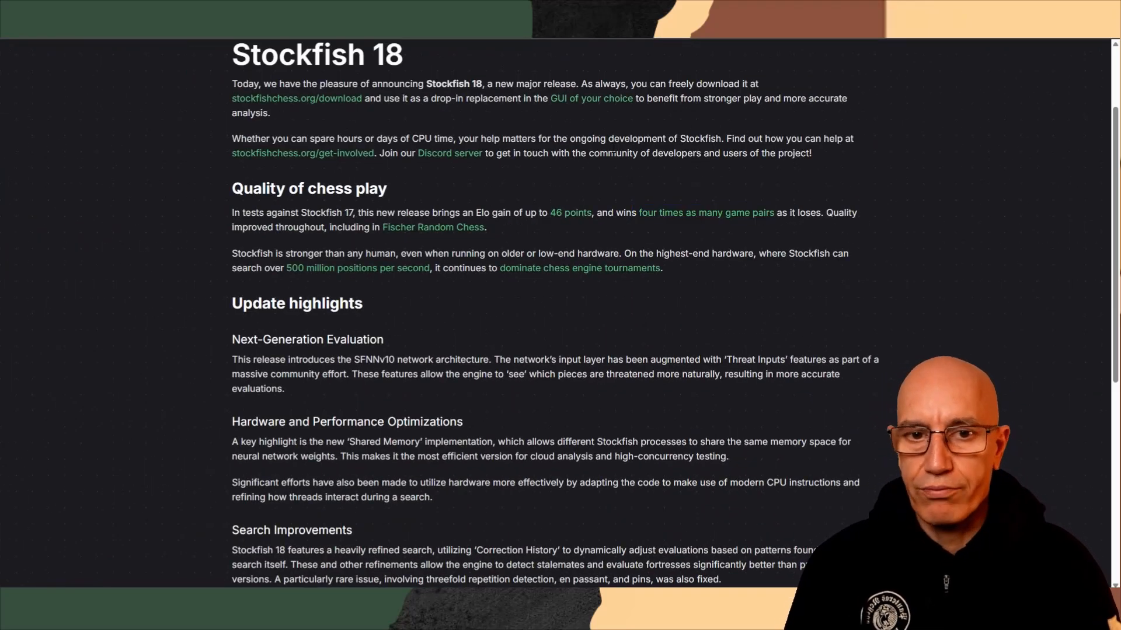
scroll(528, 186, "up", 1)
scroll(528, 187, "down", 7)
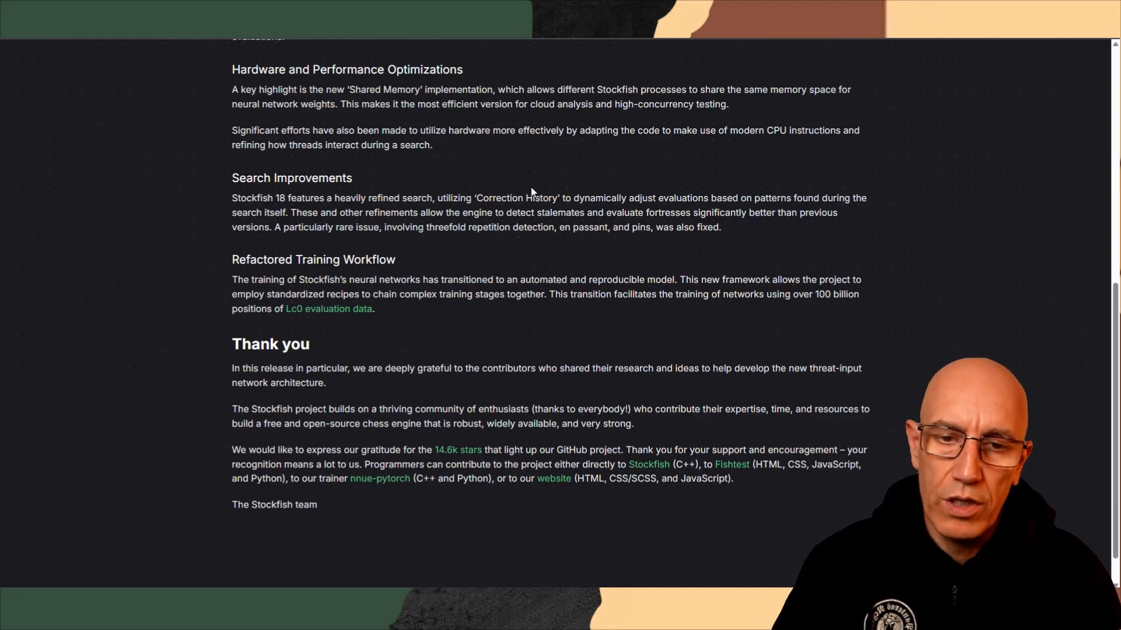
Return to the start of the Stockfish 18 post and open the website's Download page
scroll(537, 227, "up", 8)
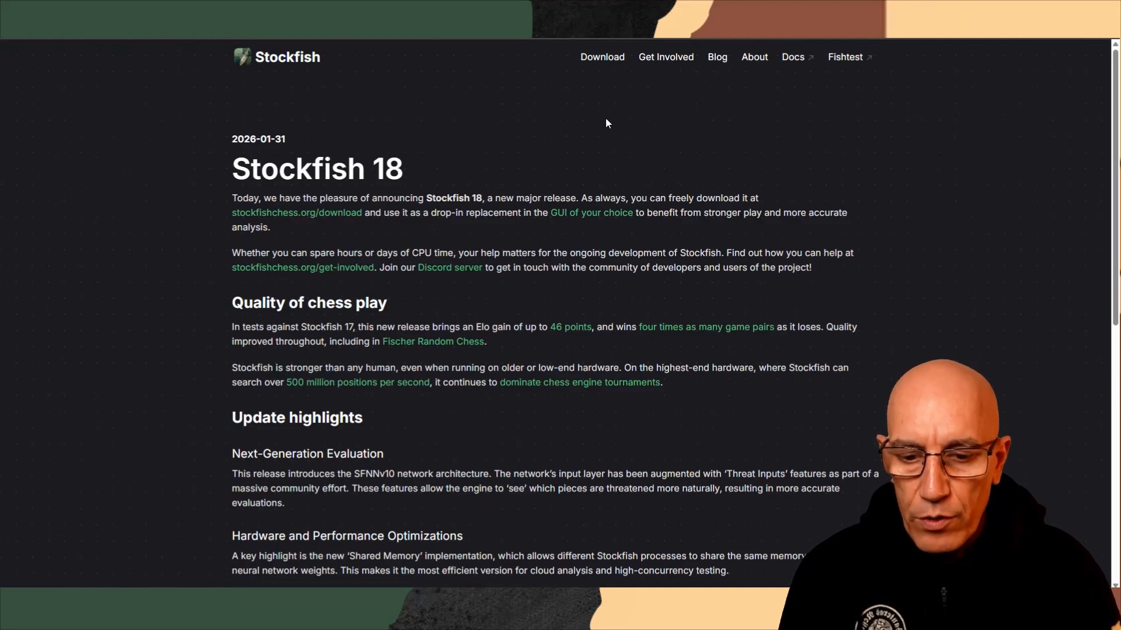
scroll(641, 138, "up", 5)
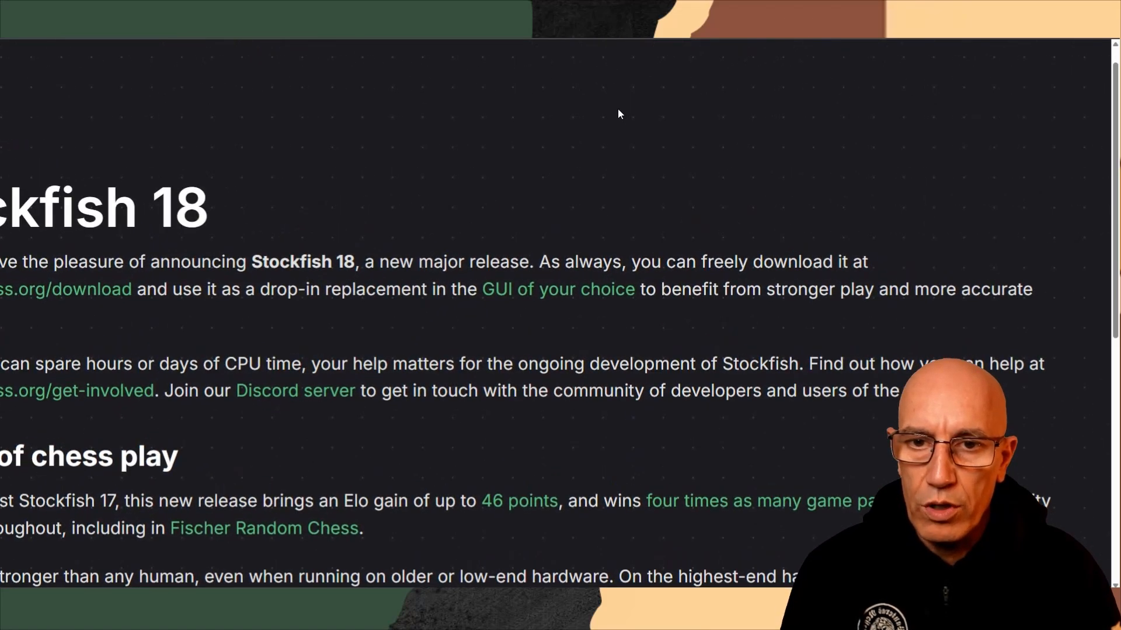
scroll(600, 155, "up", 2)
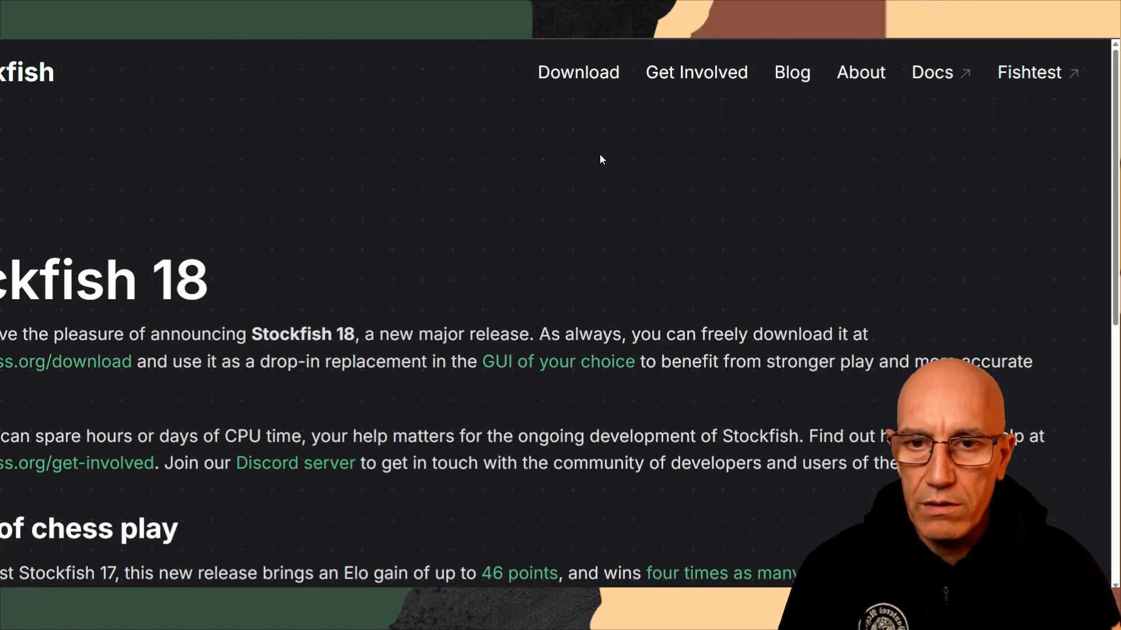
left_click(575, 74)
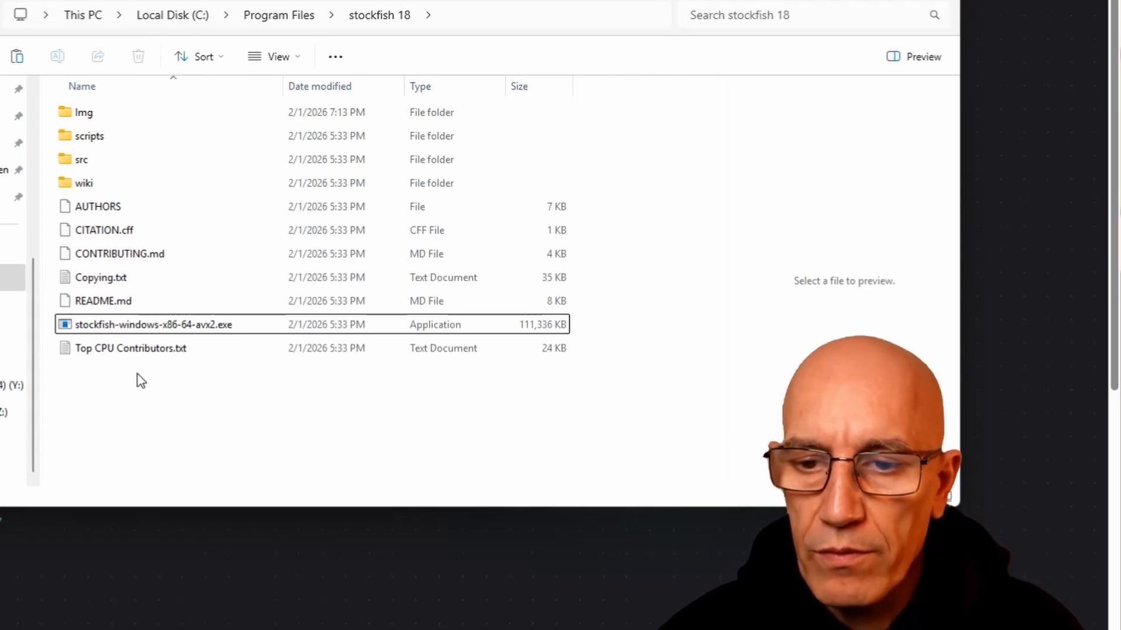
In File Explorer, duplicate stockfish-windows-x86-64-avx2.exe within the Program Files stockfish 18 folder, granting administrator permission
left_click(141, 330)
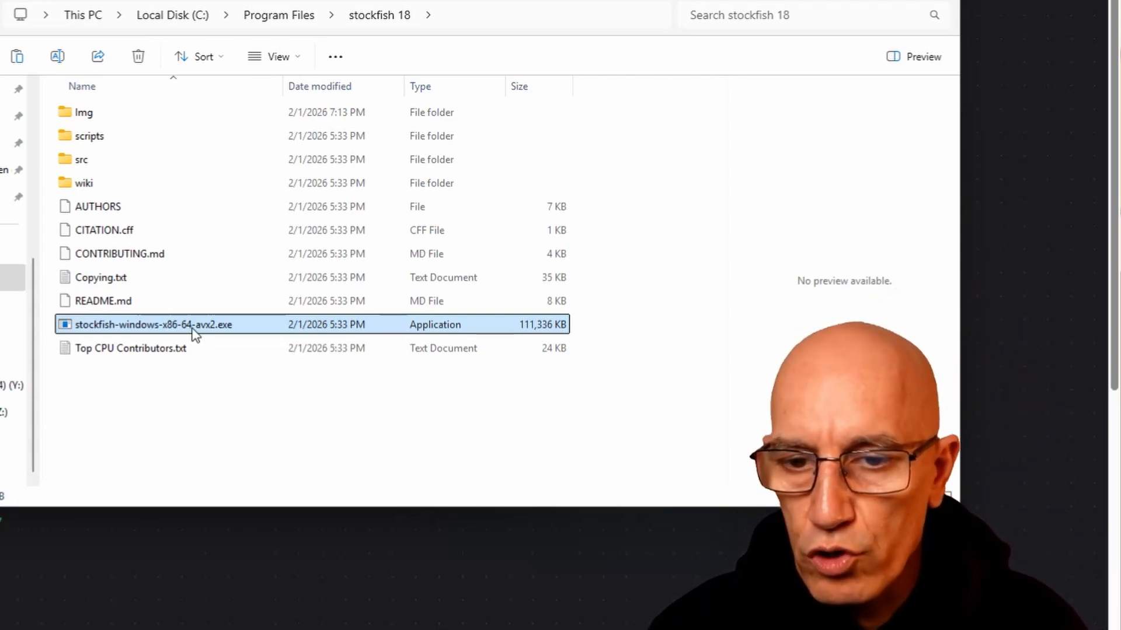
right_click(195, 329)
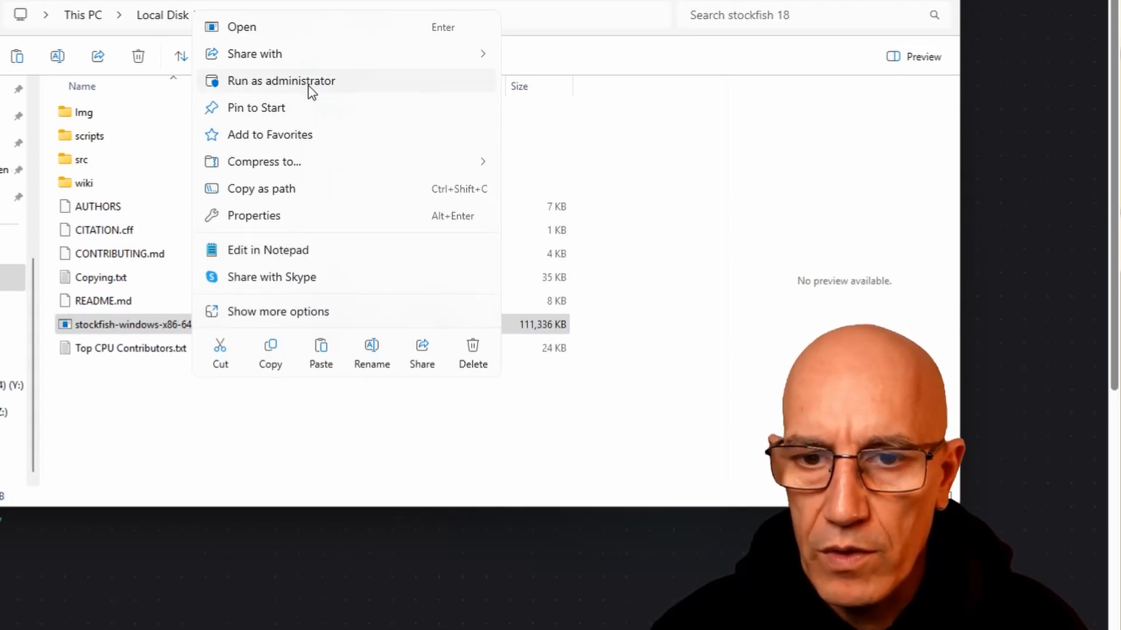
left_click(271, 352)
right_click(269, 407)
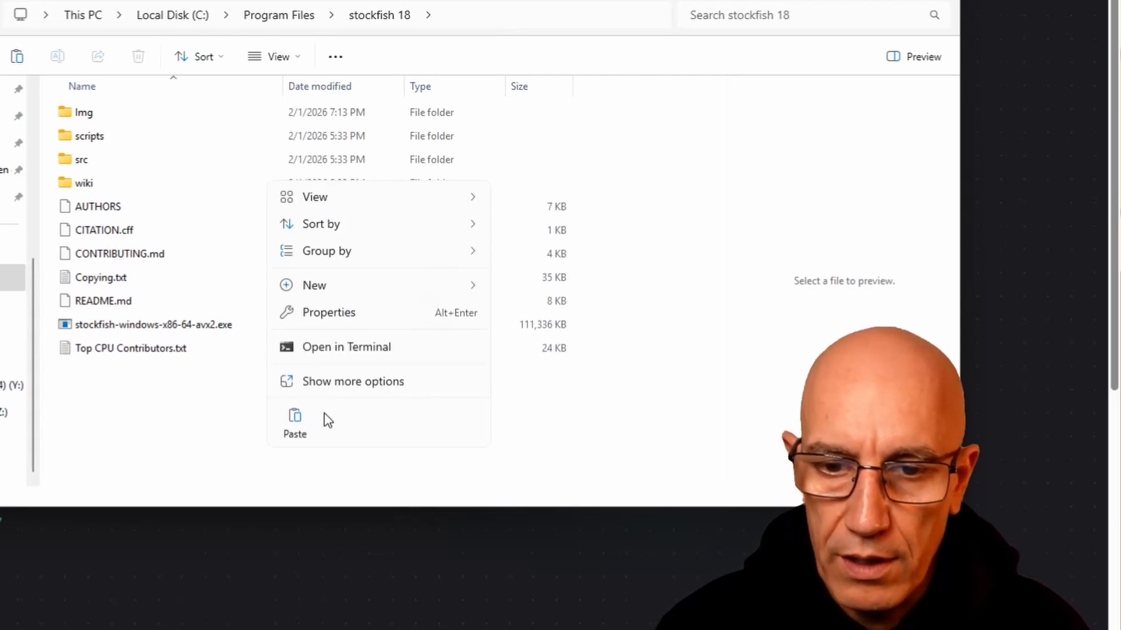
left_click(294, 416)
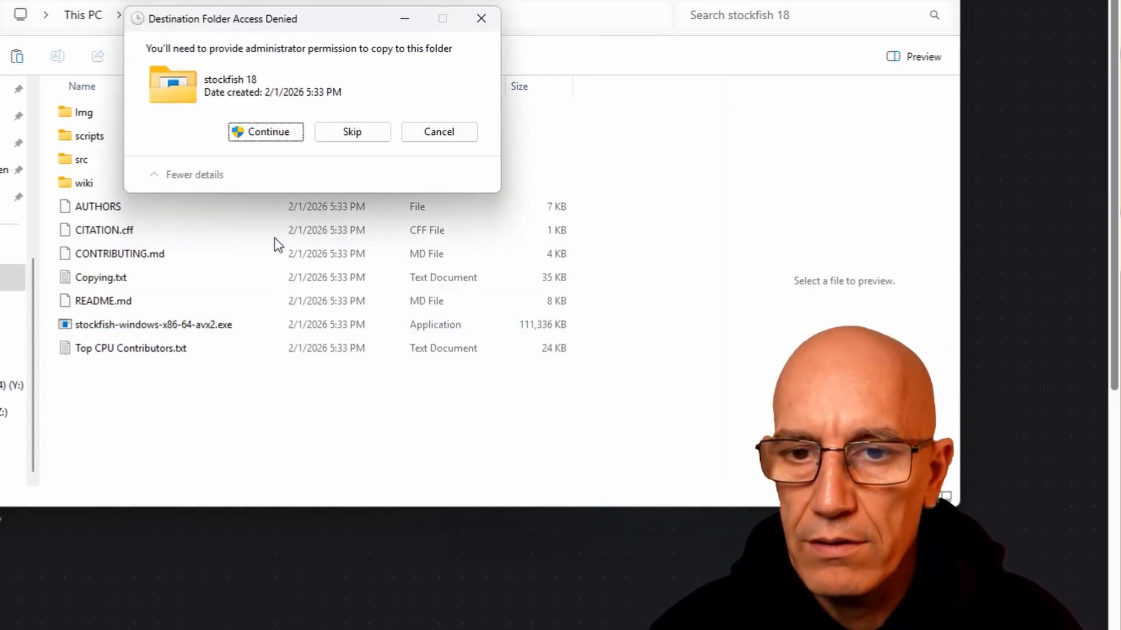
left_click(270, 138)
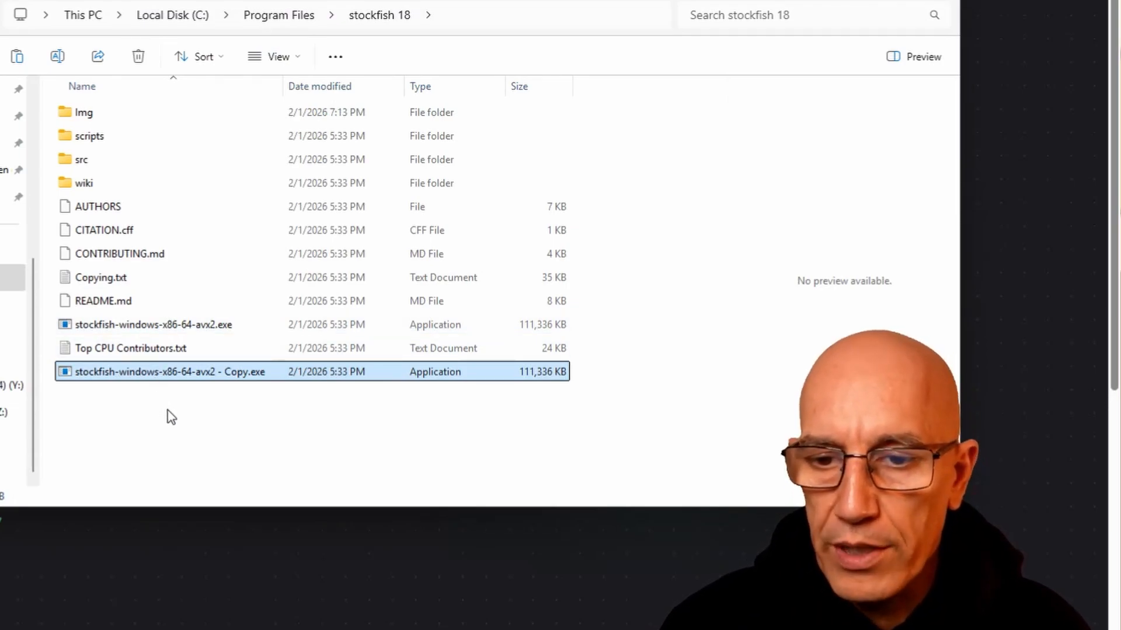
Rename the copied executable as stockfish-windows-x86-64-avx2 - 1200.exe, granting administrator permission
left_click(234, 373)
left_click(240, 372)
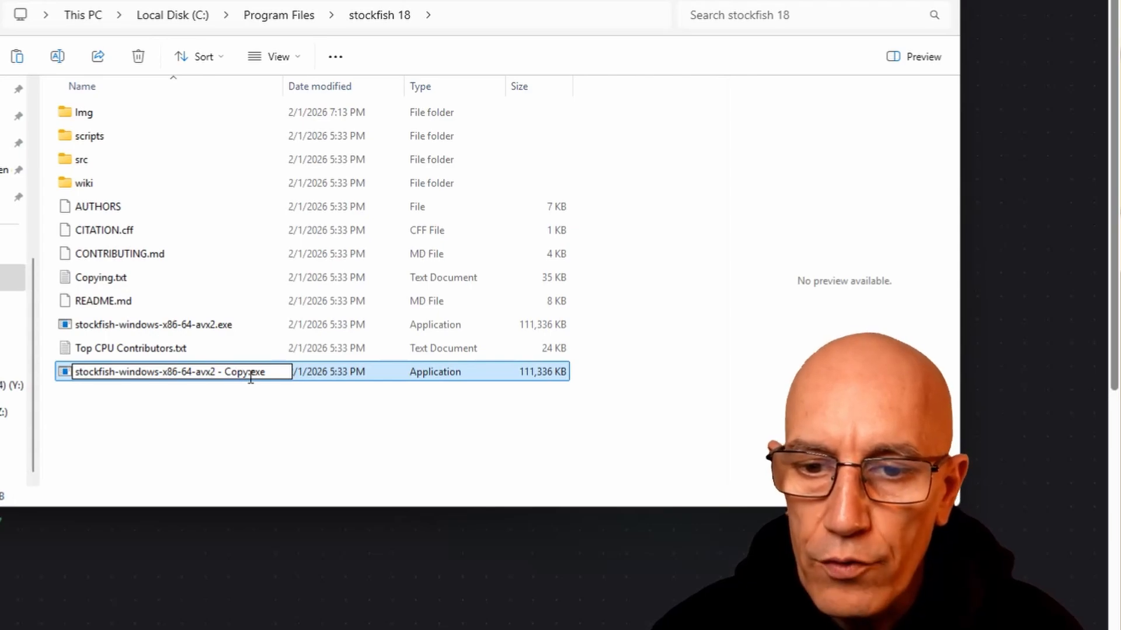
key("BackSpace")
key("BackSpace")
key("BackSpace")
key("BackSpace")
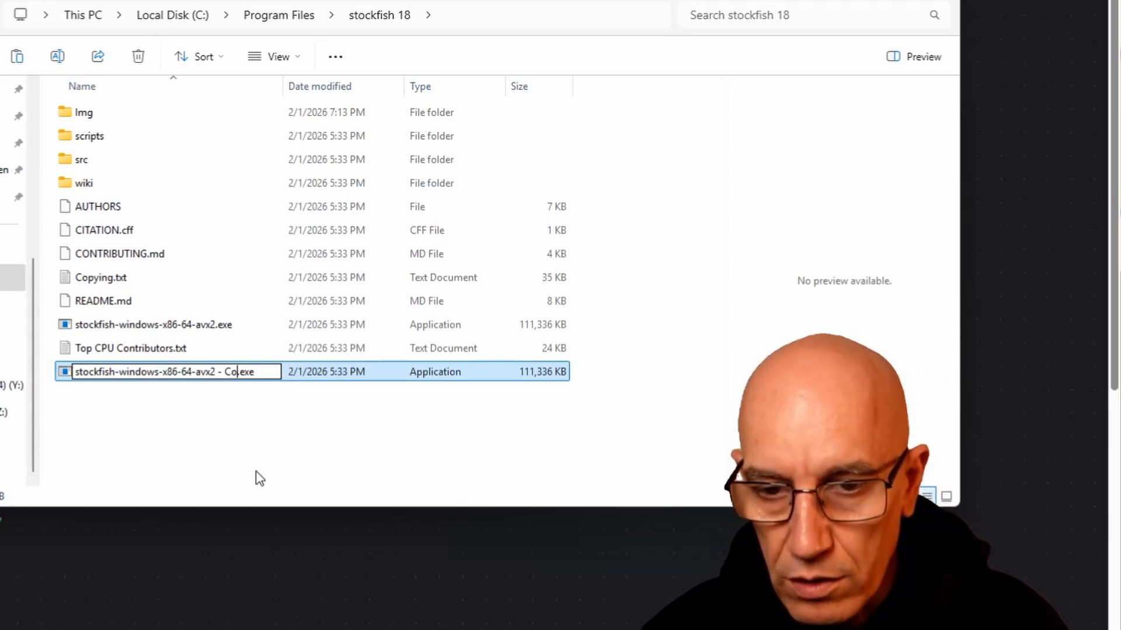
type("12")
type("00")
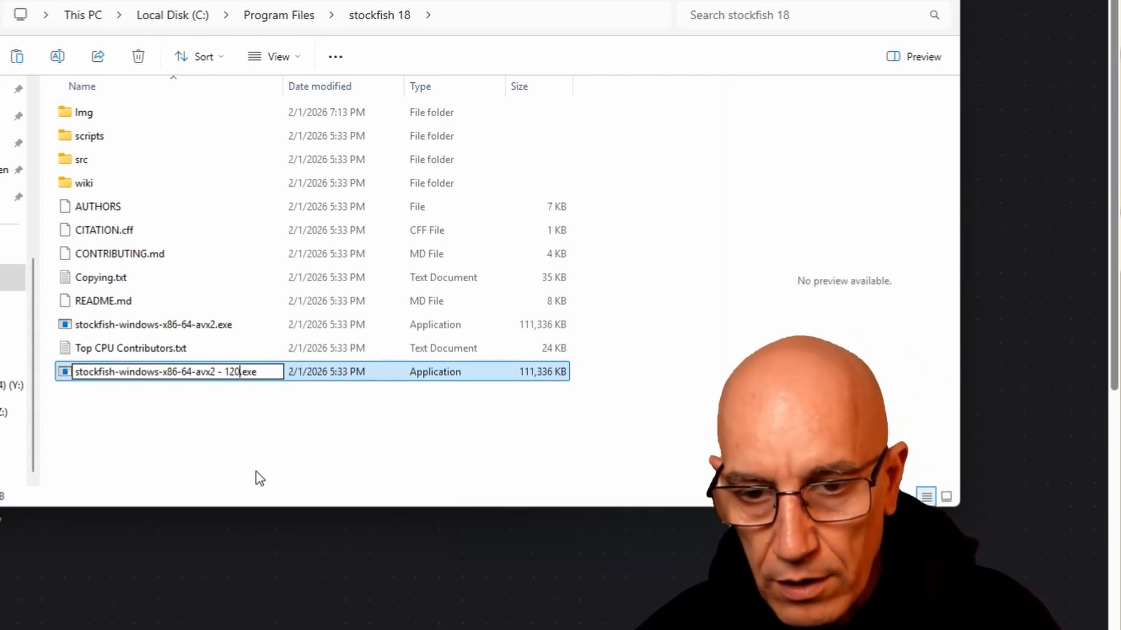
key("Return")
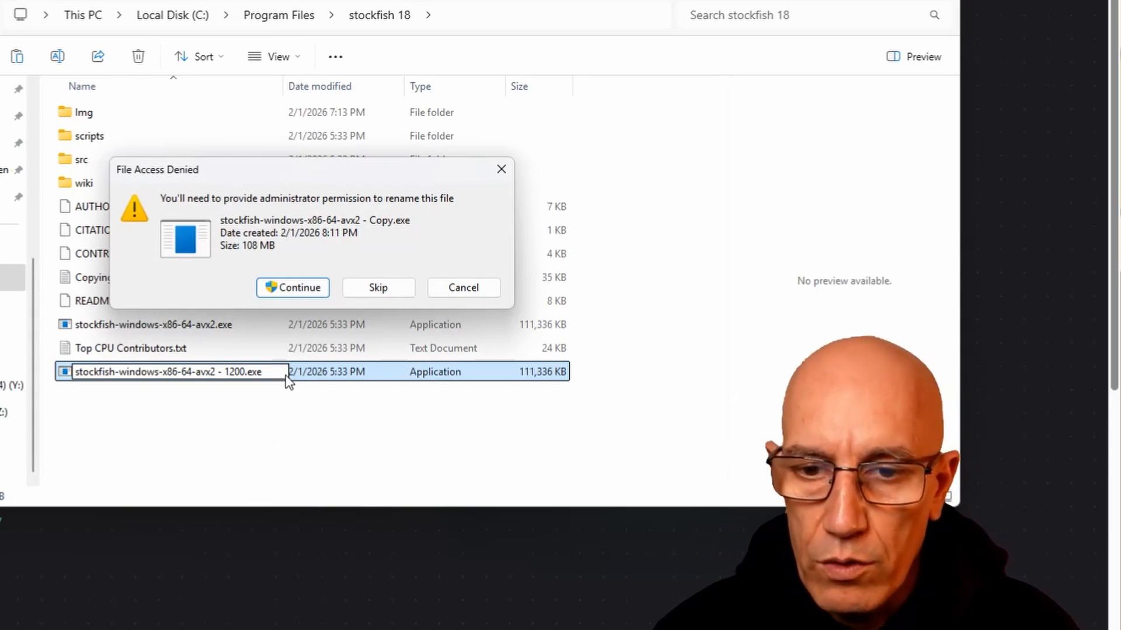
left_click(295, 287)
Make another copy of the original stockfish-windows-x86-64-avx2.exe in the same folder, granting administrator permission
left_click(215, 324)
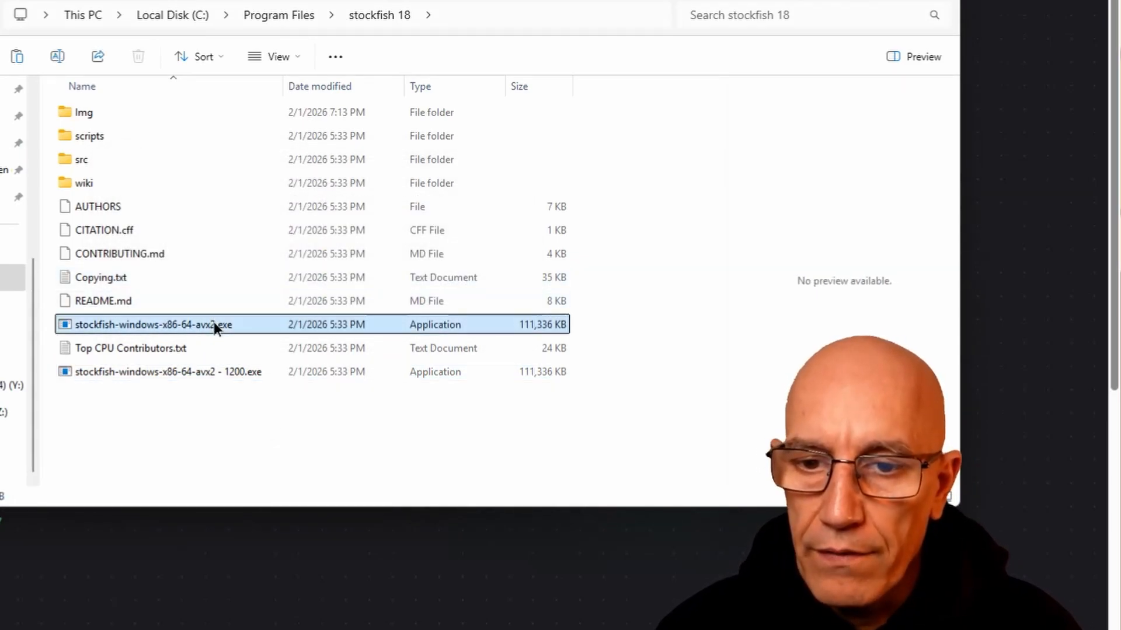
right_click(215, 324)
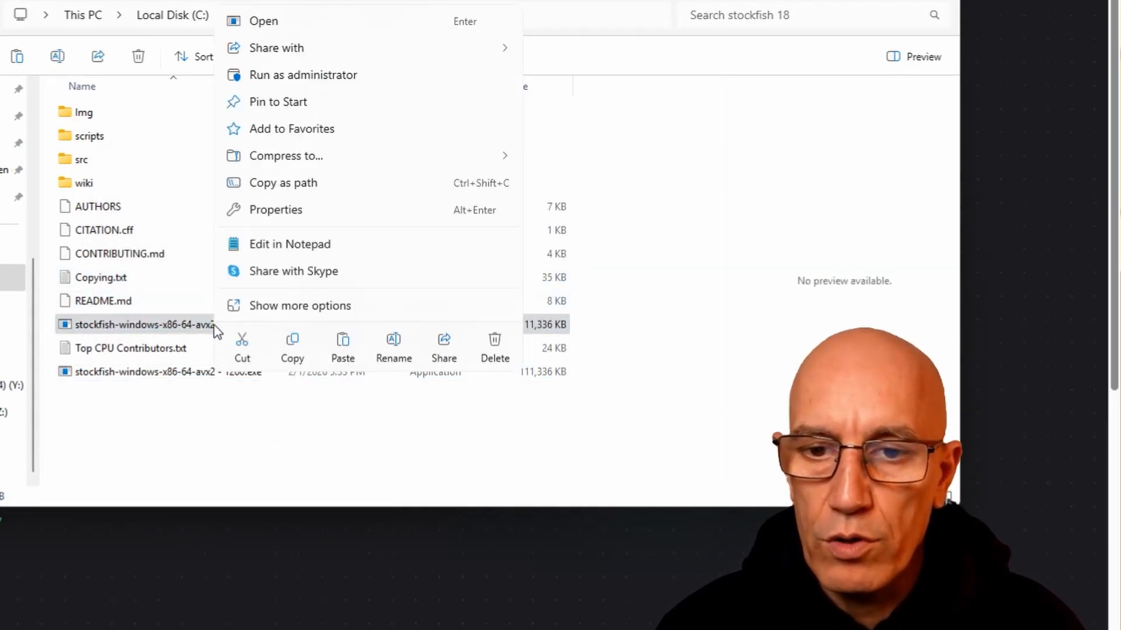
left_click(294, 344)
right_click(231, 426)
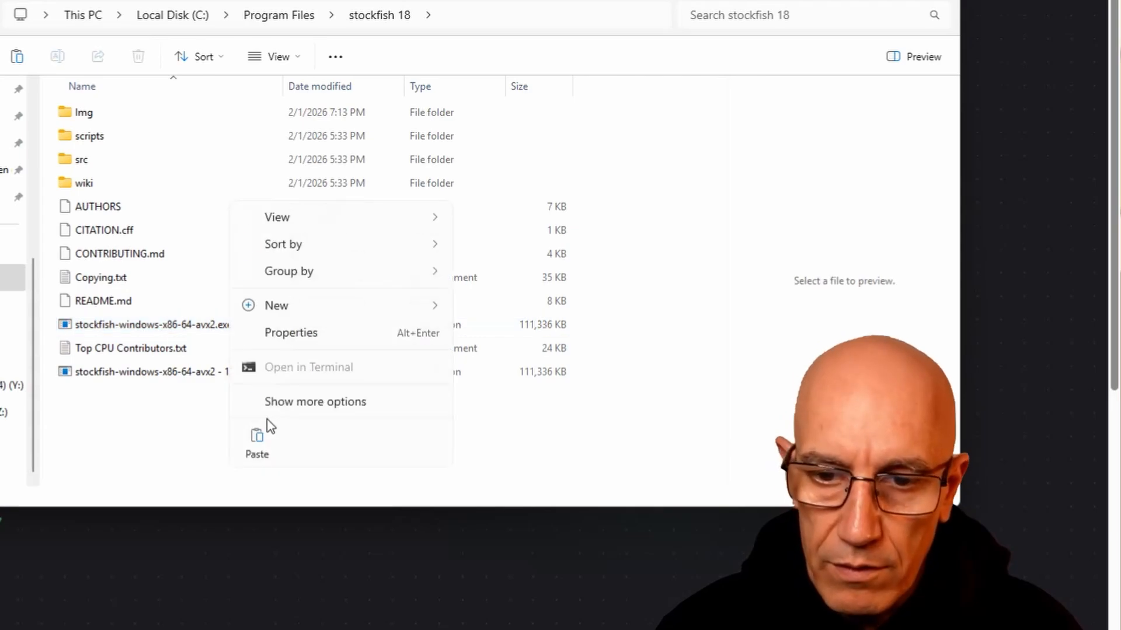
left_click(268, 449)
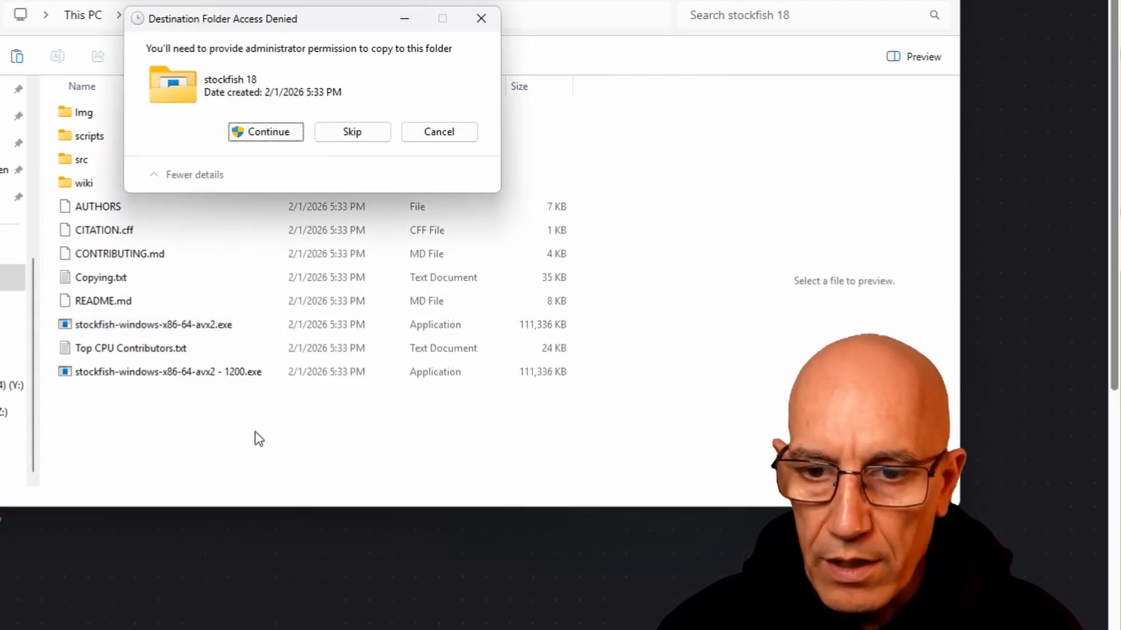
left_click(273, 134)
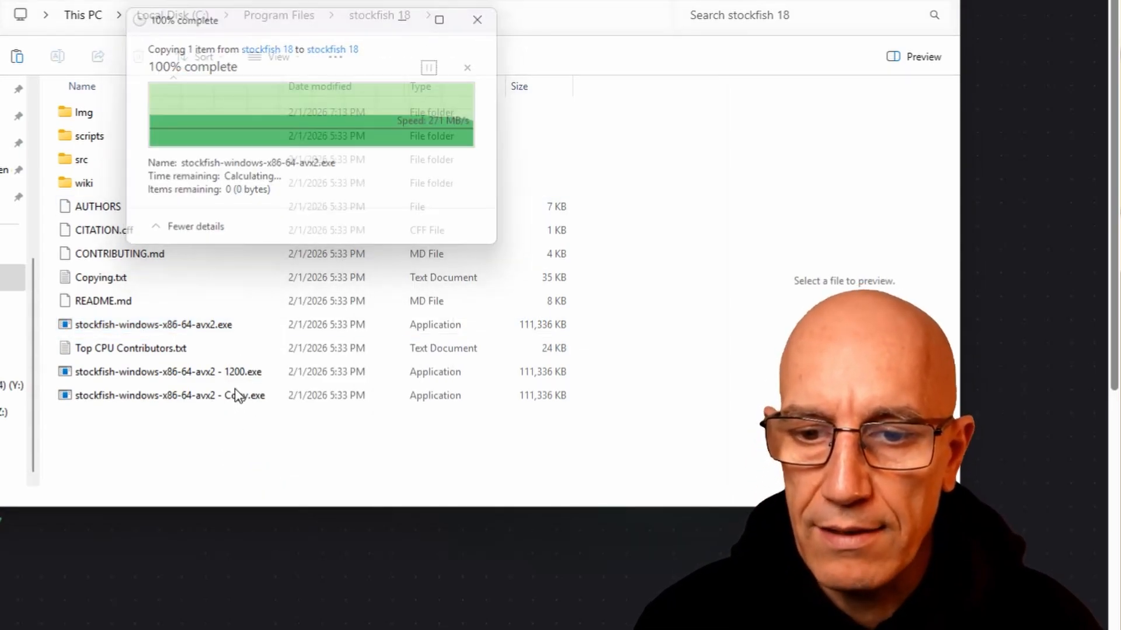
Rename the new executable copy as stockfish-windows-x86-64-avx2 - 1500.exe, granting administrator permission
left_click(238, 396)
left_click(238, 397)
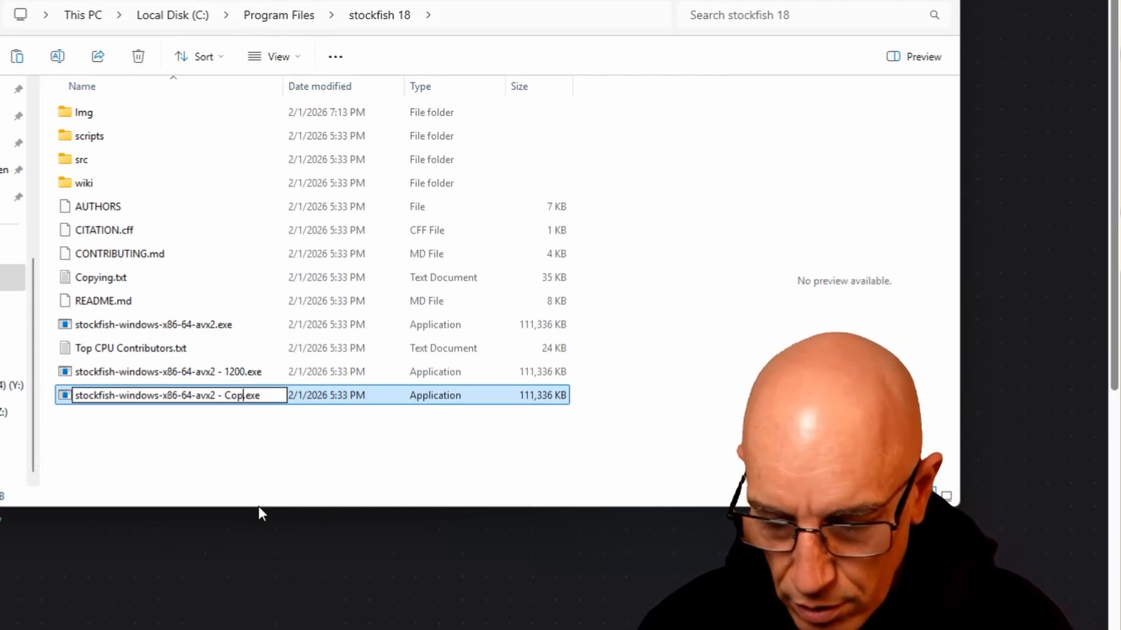
key("BackSpace")
key("BackSpace")
key("BackSpace")
key("BackSpace")
type("1500")
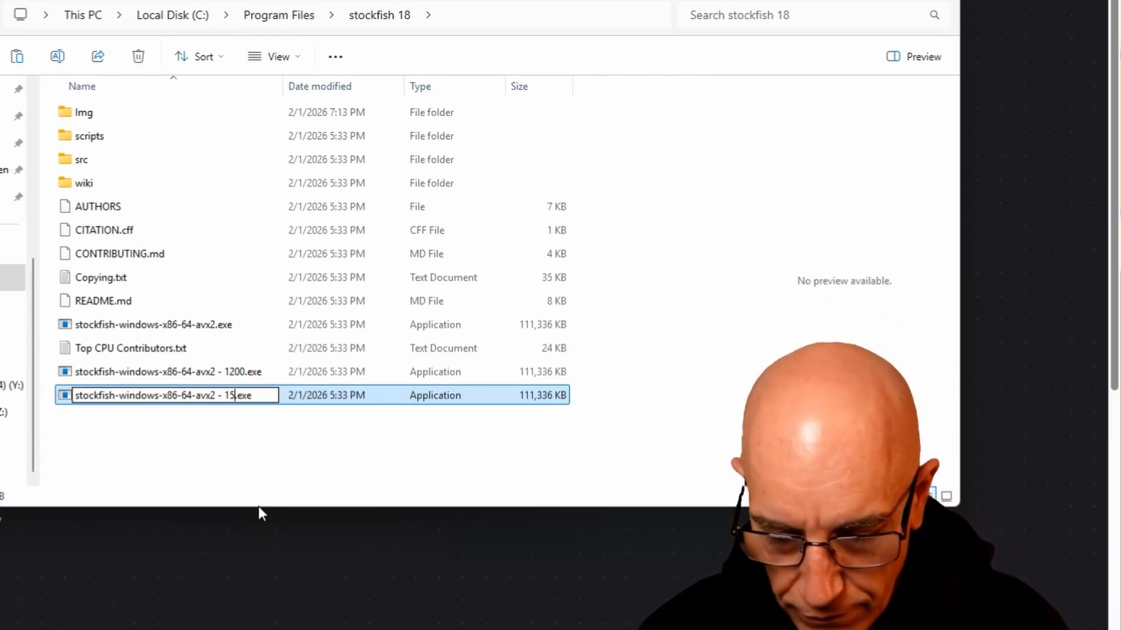
key("Return")
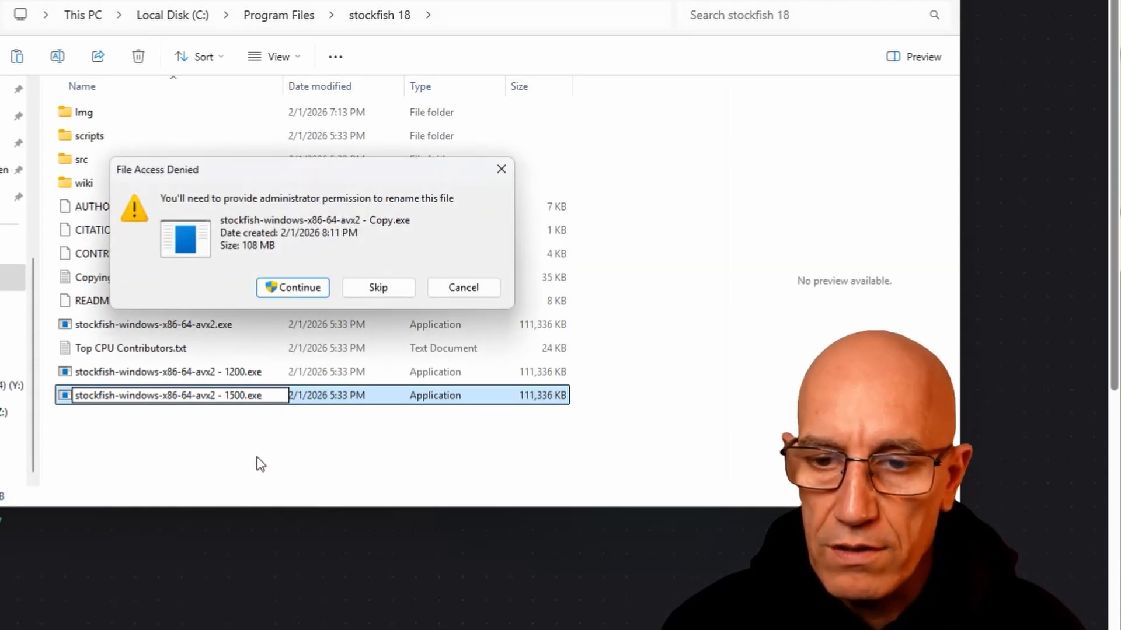
left_click(289, 287)
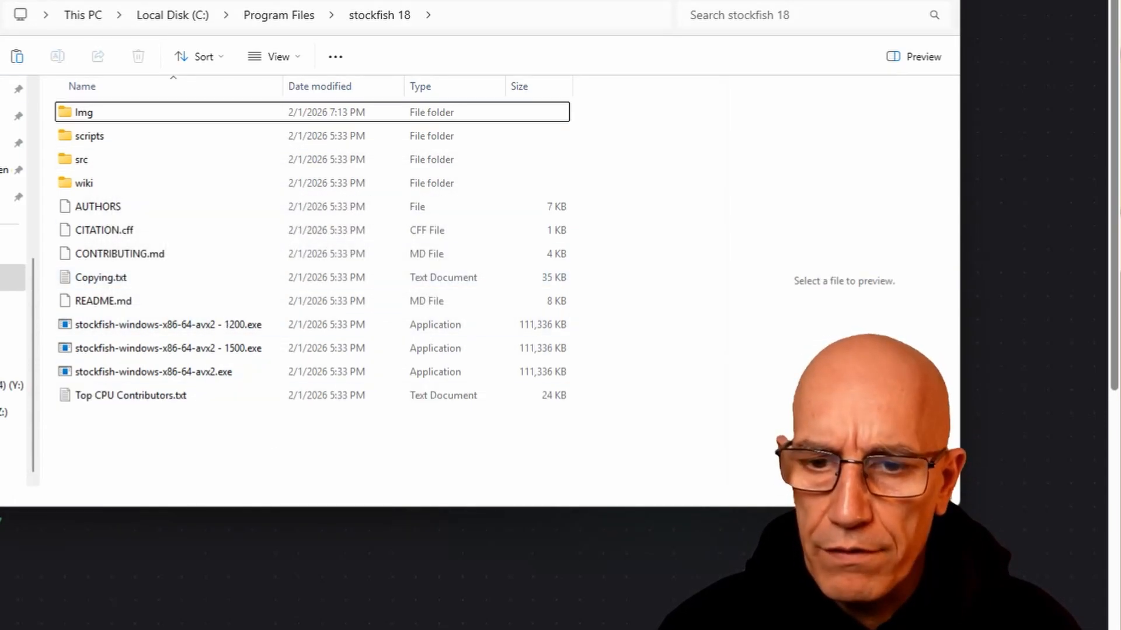
left_click(252, 325)
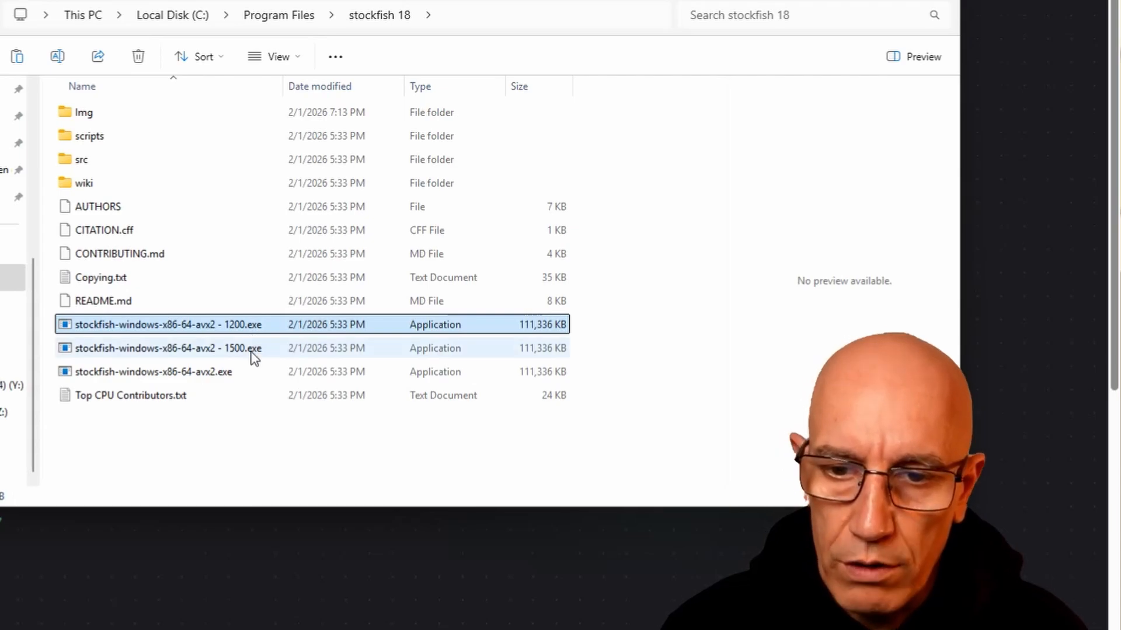
left_click(254, 350)
left_click(258, 445)
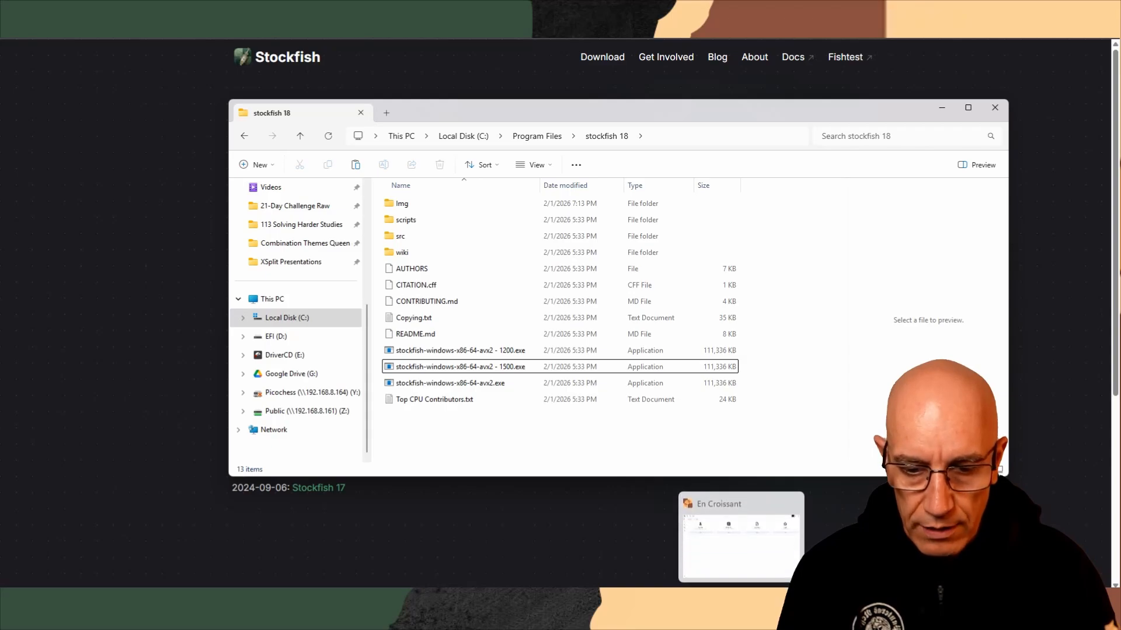
Switch to En Croissant and start adding a new local engine to the engine list
left_click(741, 615)
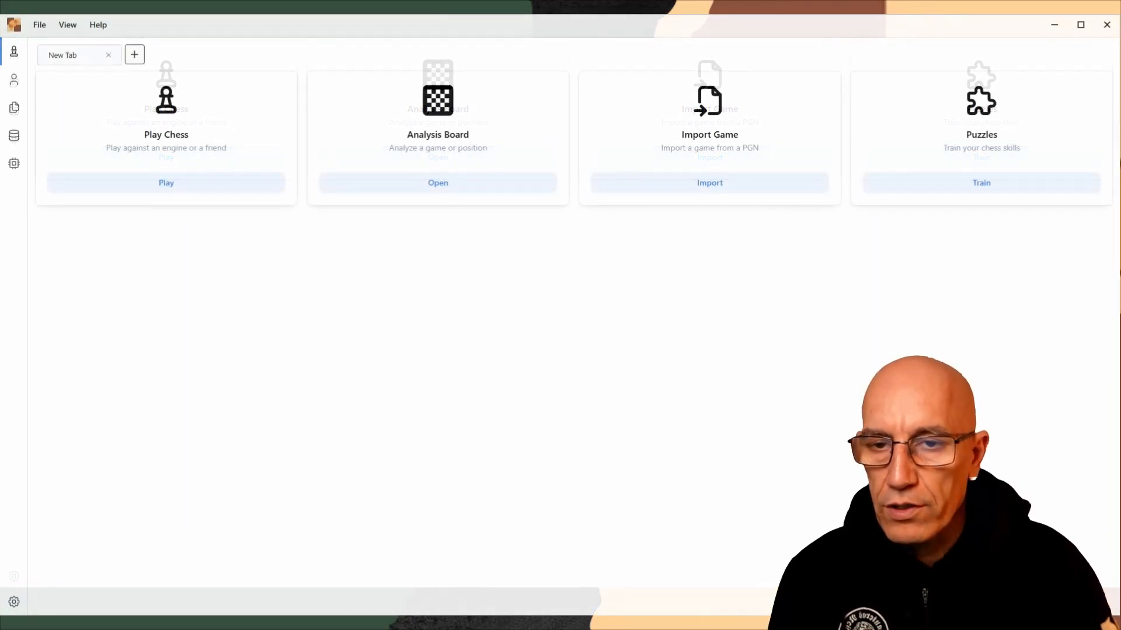
left_click(14, 163)
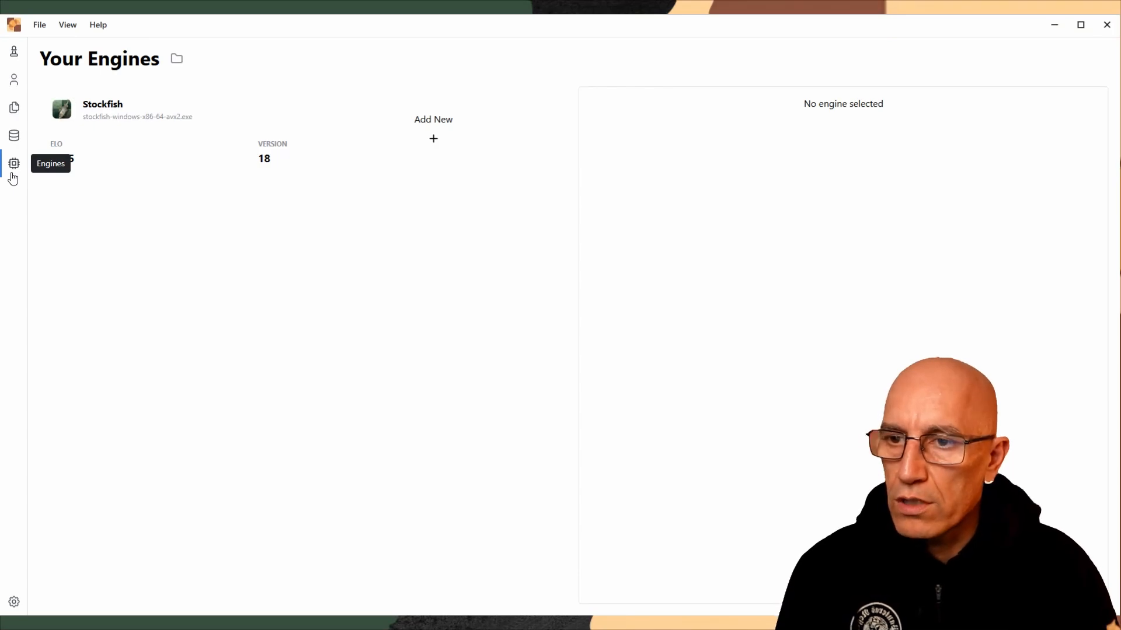
left_click(432, 143)
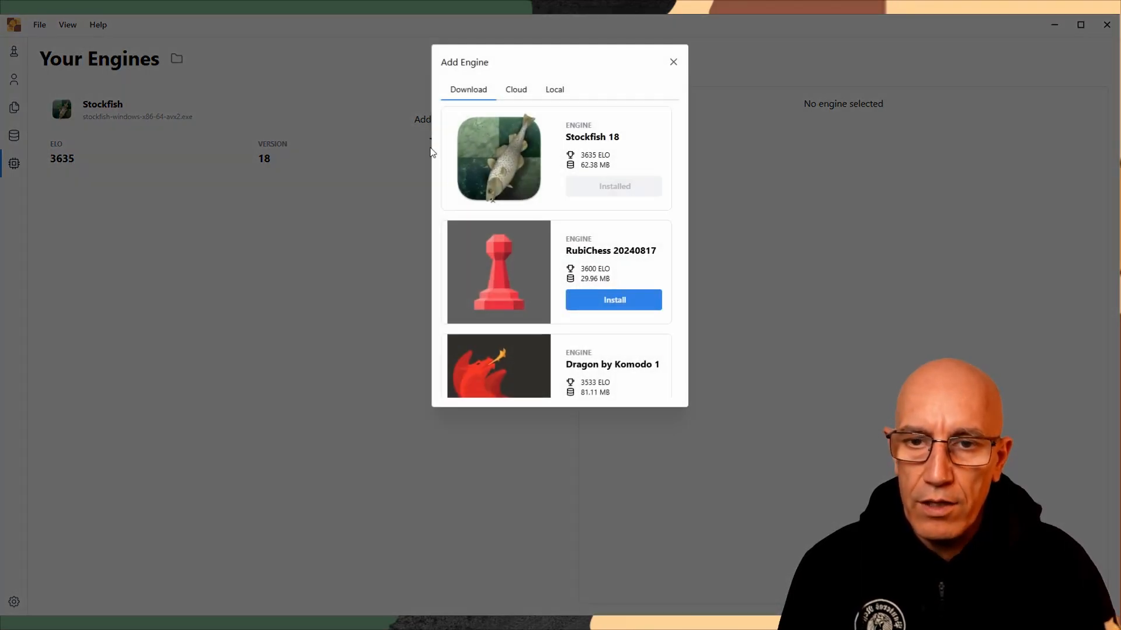
scroll(535, 171, "down", 5)
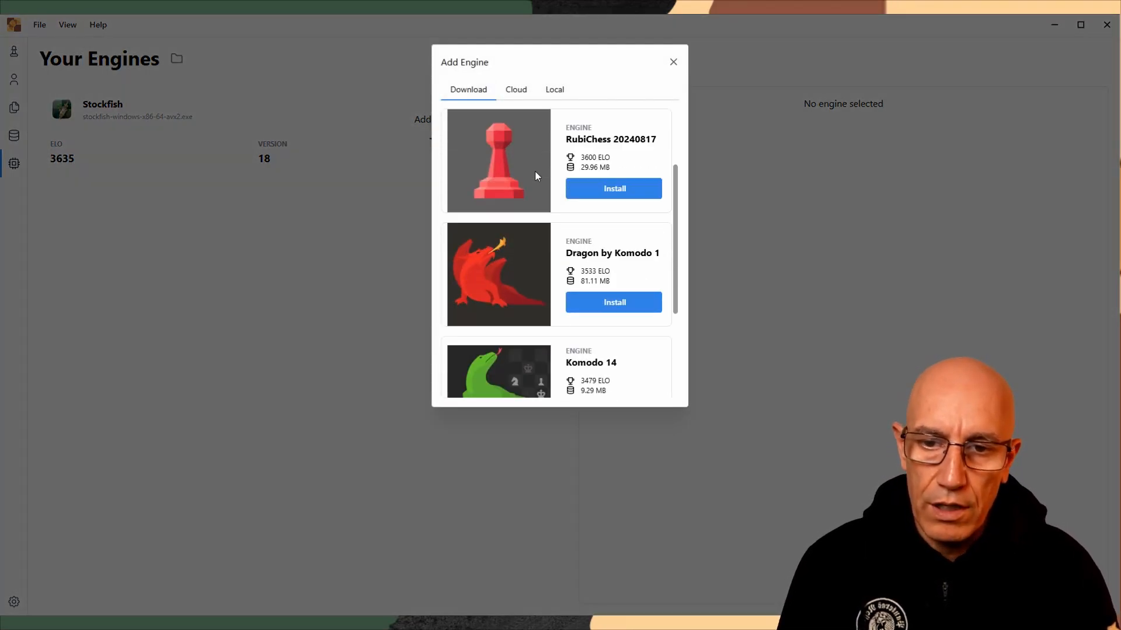
scroll(542, 178, "up", 5)
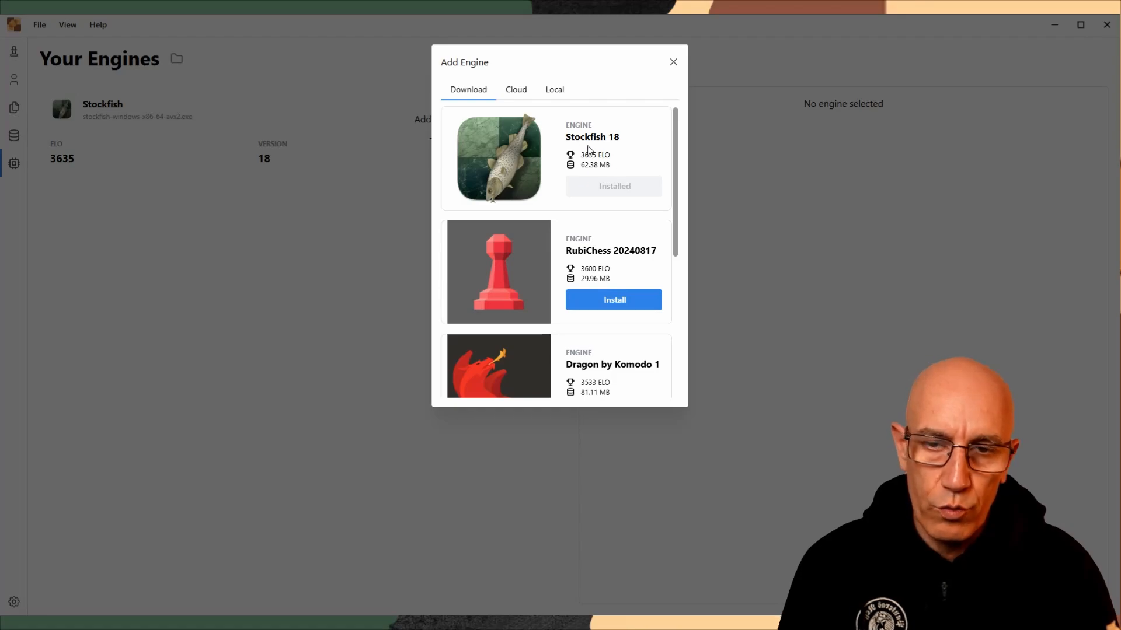
left_click(558, 90)
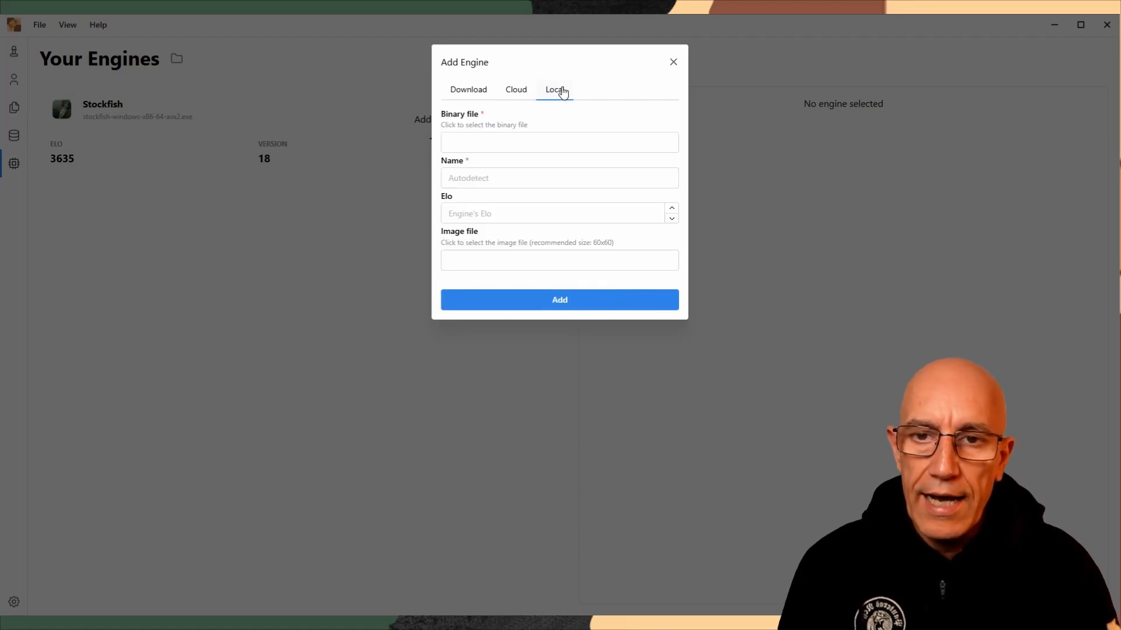
Choose stockfish-windows-x86-64-avx2 - 1200.exe from C:\Program Files\stockfish 18 as the new engine's binary file
left_click(488, 148)
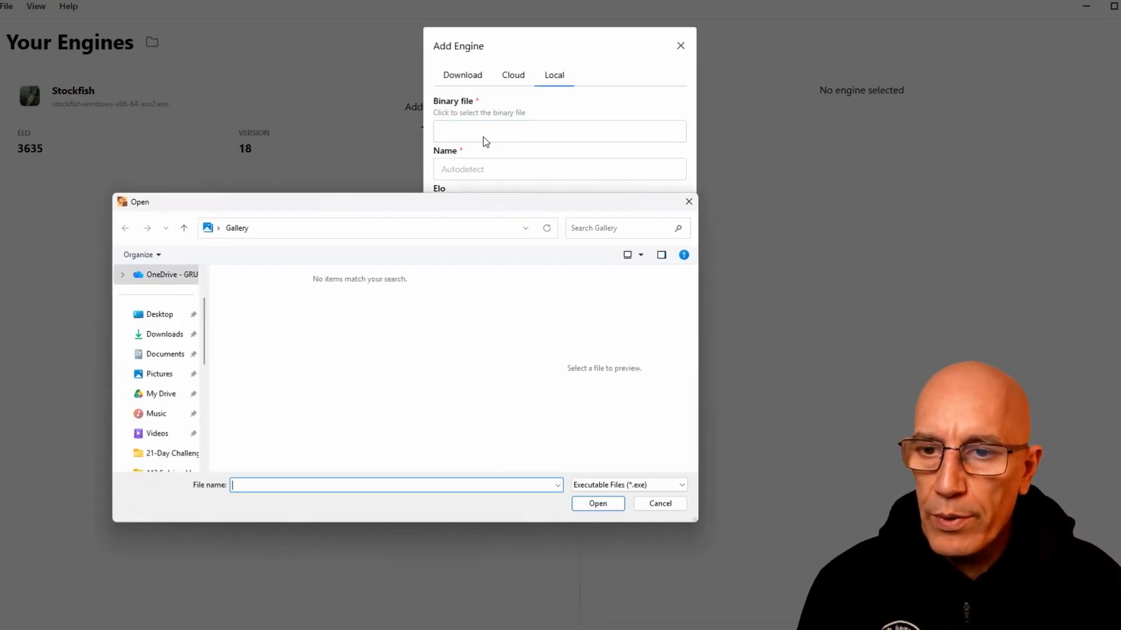
left_click(203, 425)
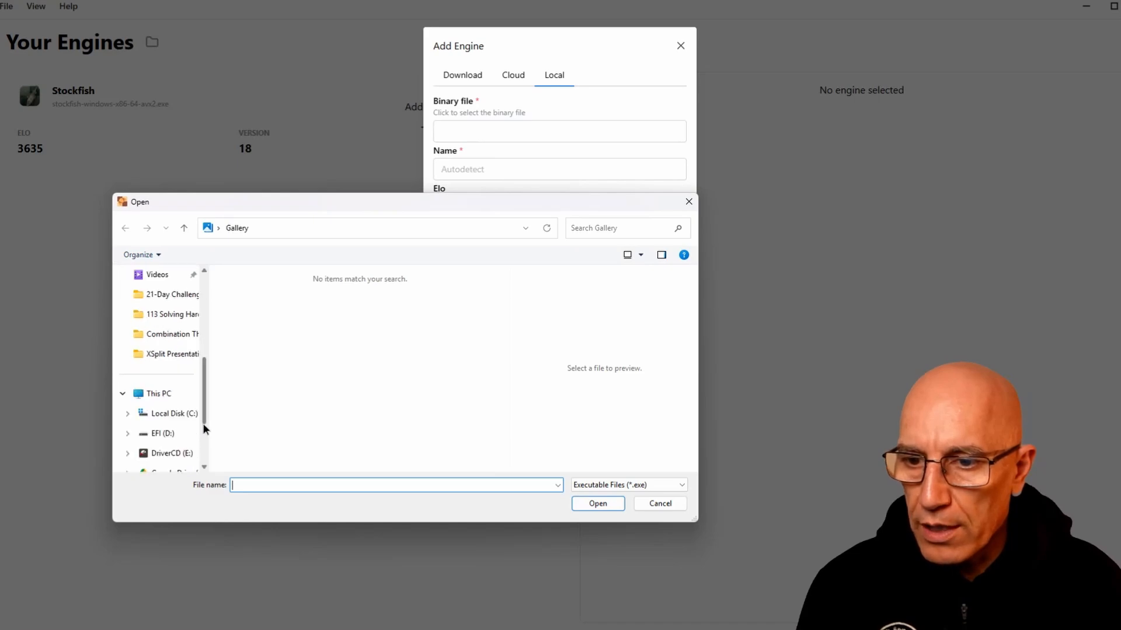
left_click(203, 425)
left_click(174, 315)
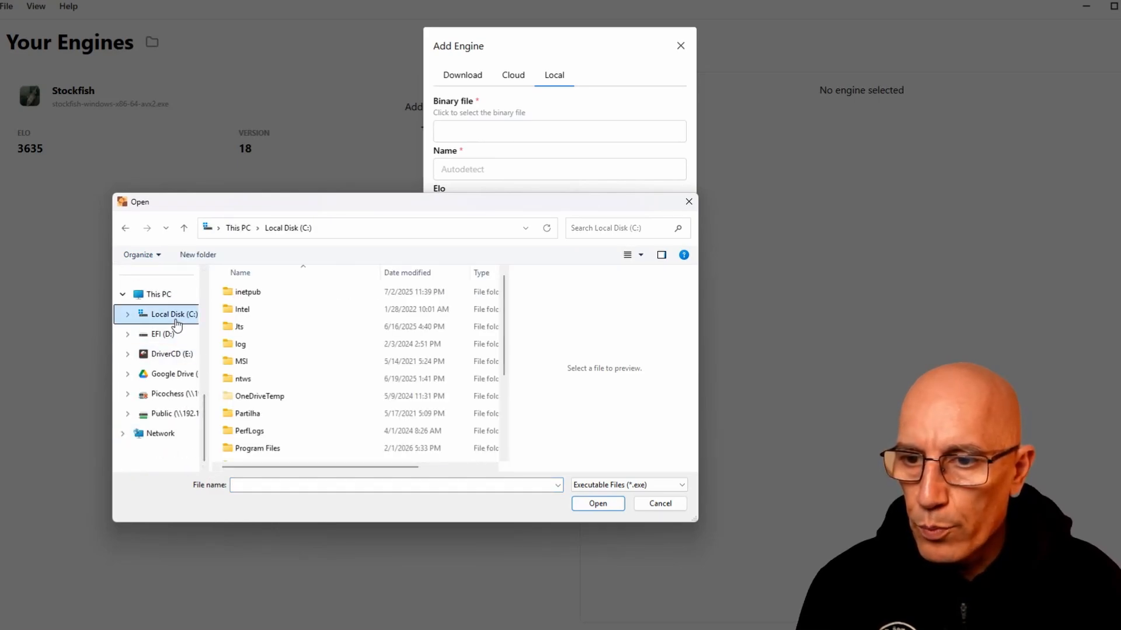
scroll(257, 357, "down", 2)
scroll(257, 357, "down", 1)
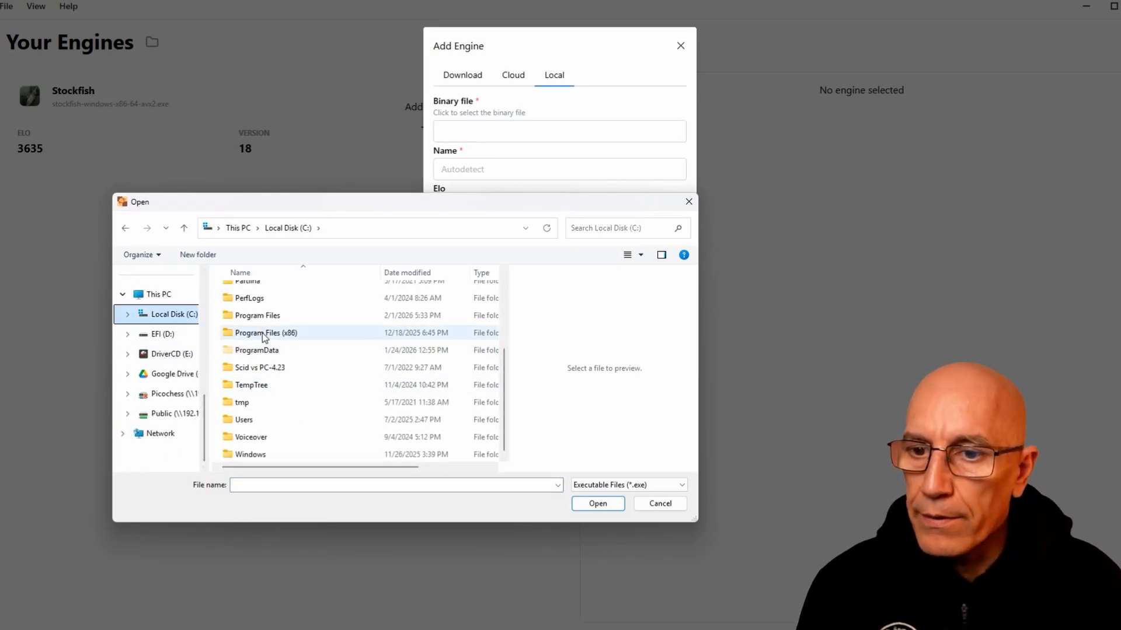
double_click(260, 315)
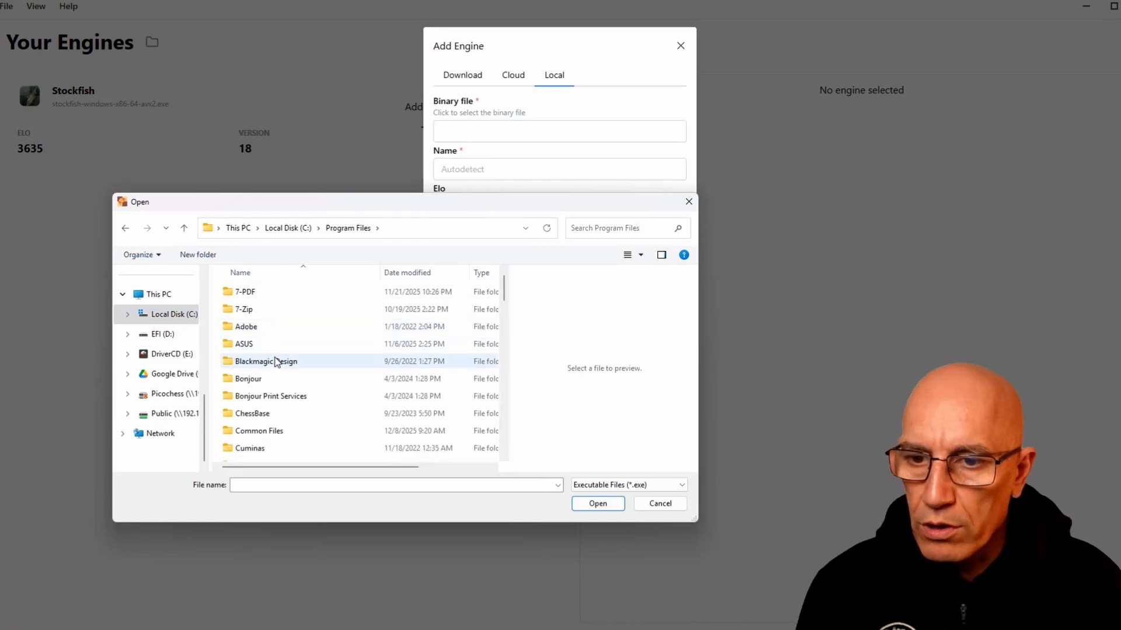
scroll(277, 361, "down", 5)
scroll(277, 362, "down", 6)
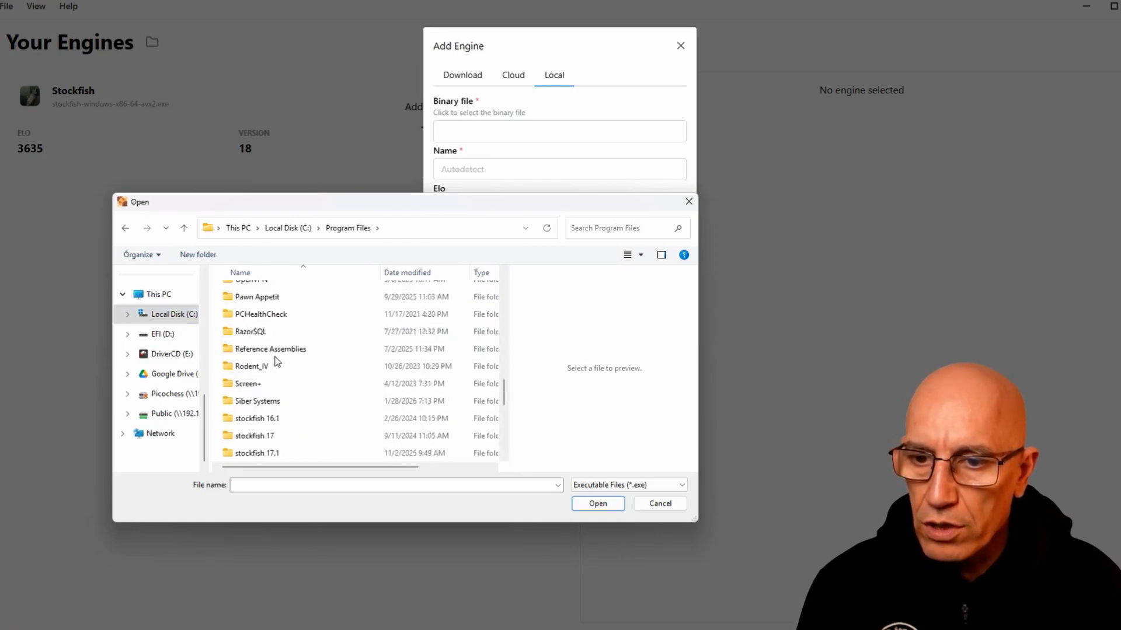
scroll(277, 361, "down", 3)
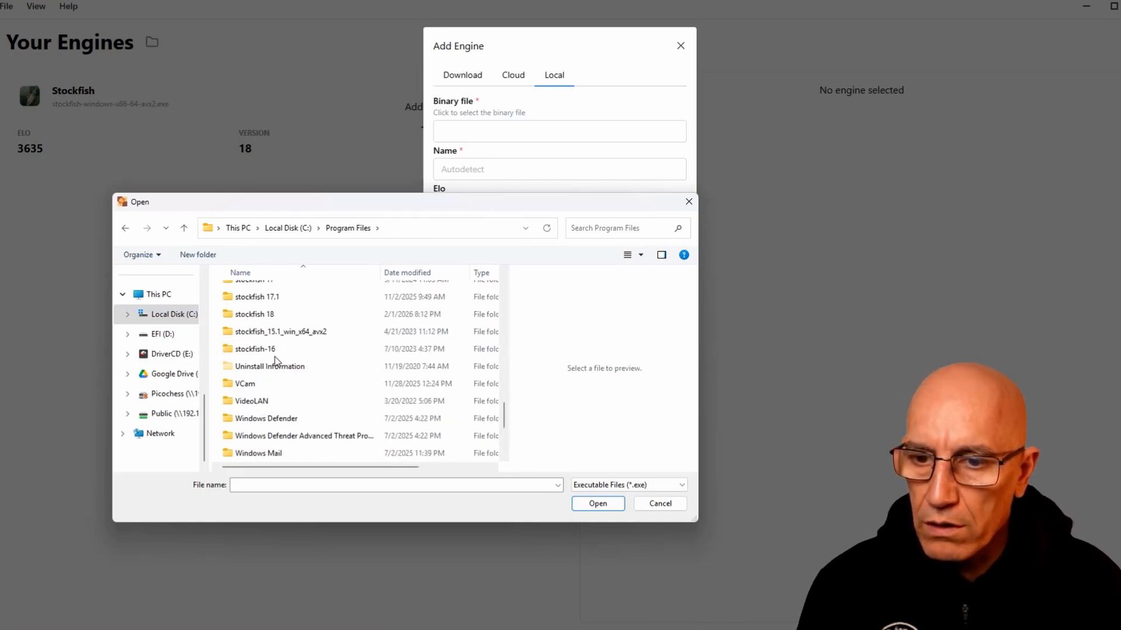
double_click(257, 315)
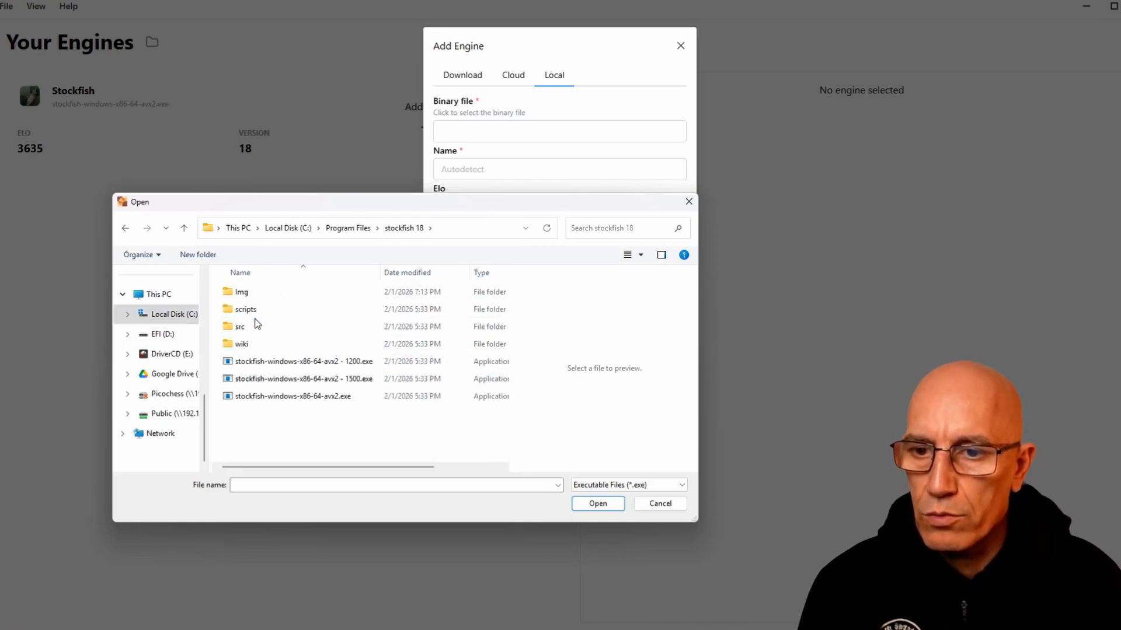
left_click(322, 363)
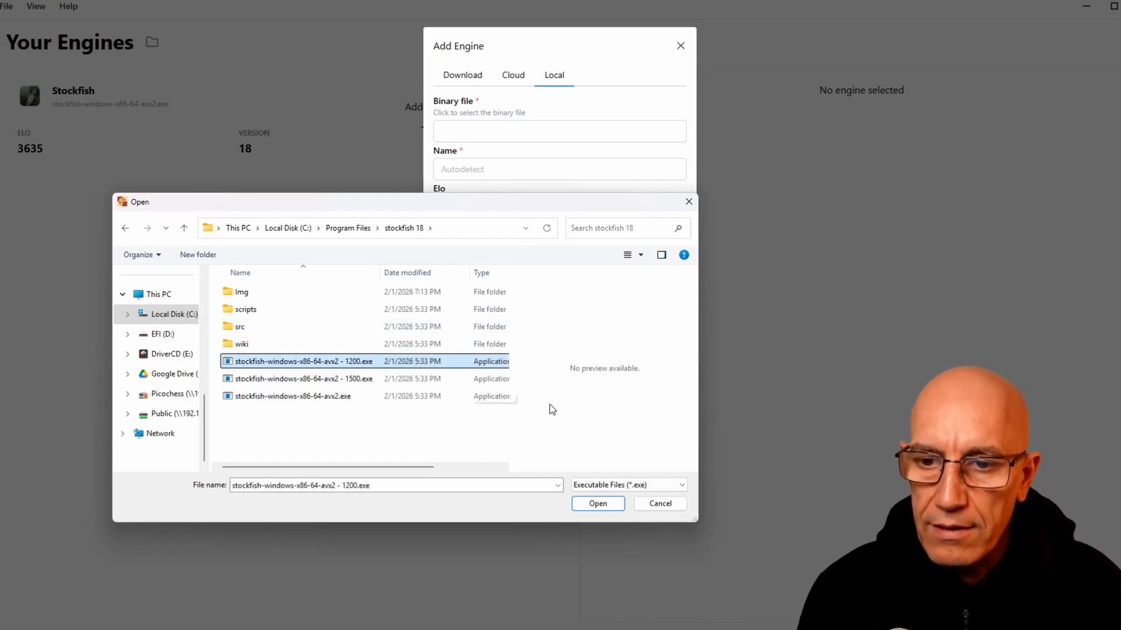
left_click(594, 505)
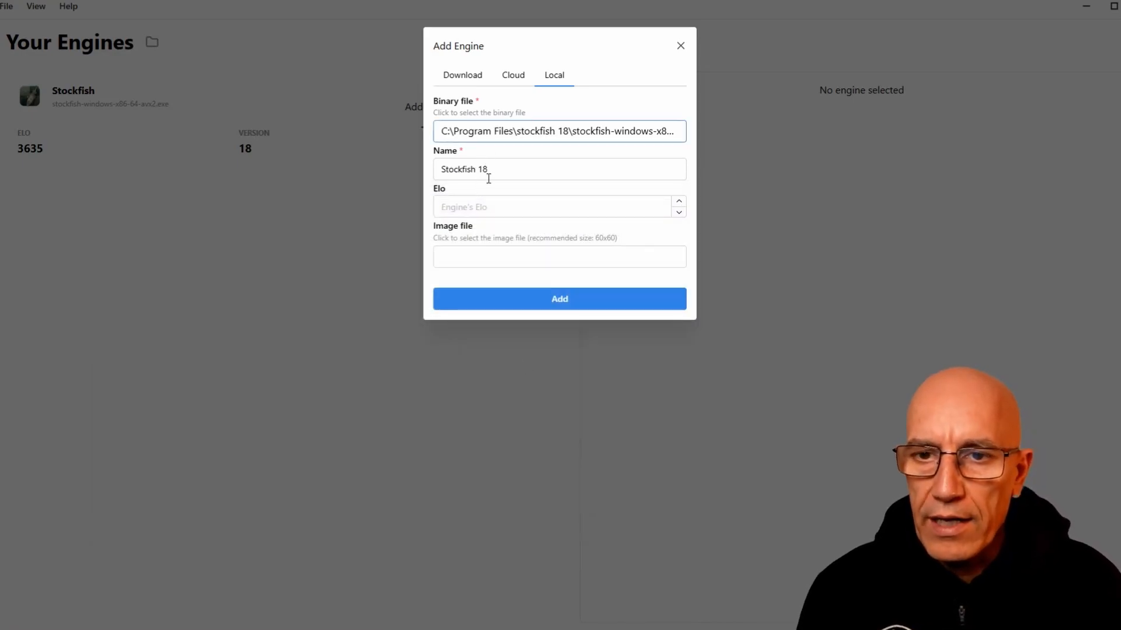
Name the new engine Stockfish 18 - 1200 and set its Elo to 1200
left_click(509, 172)
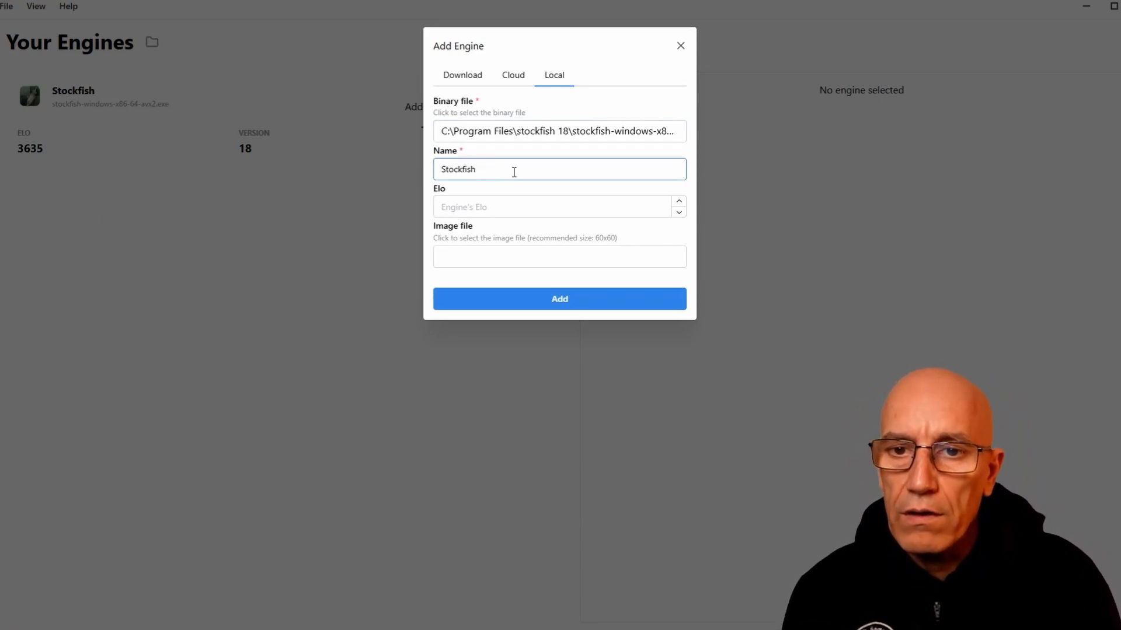
type("- 1200")
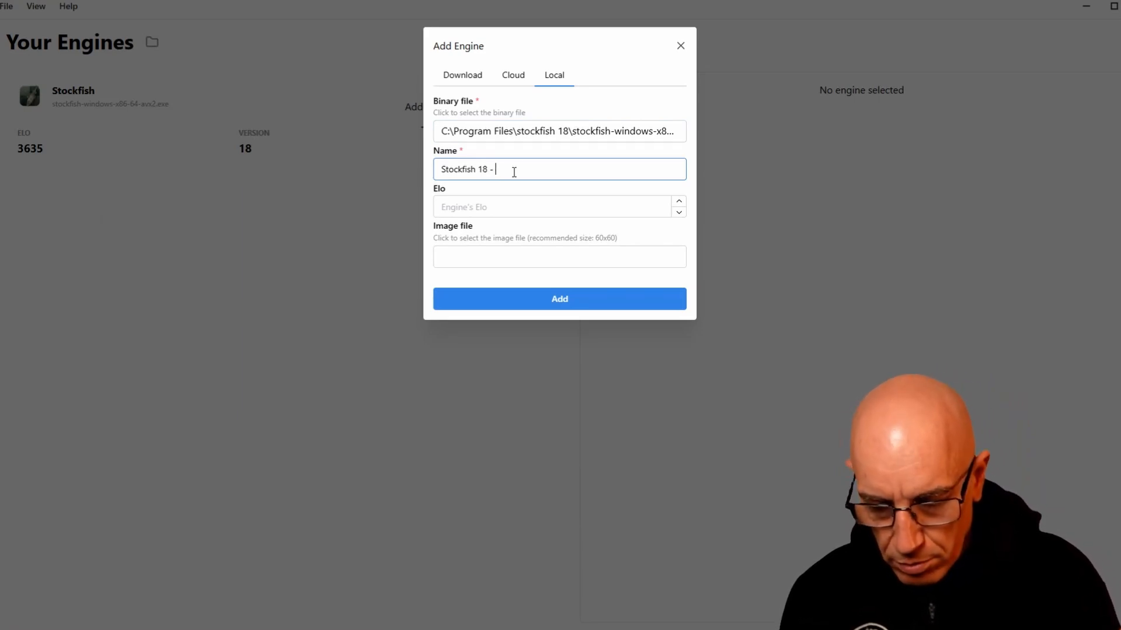
left_click(480, 208)
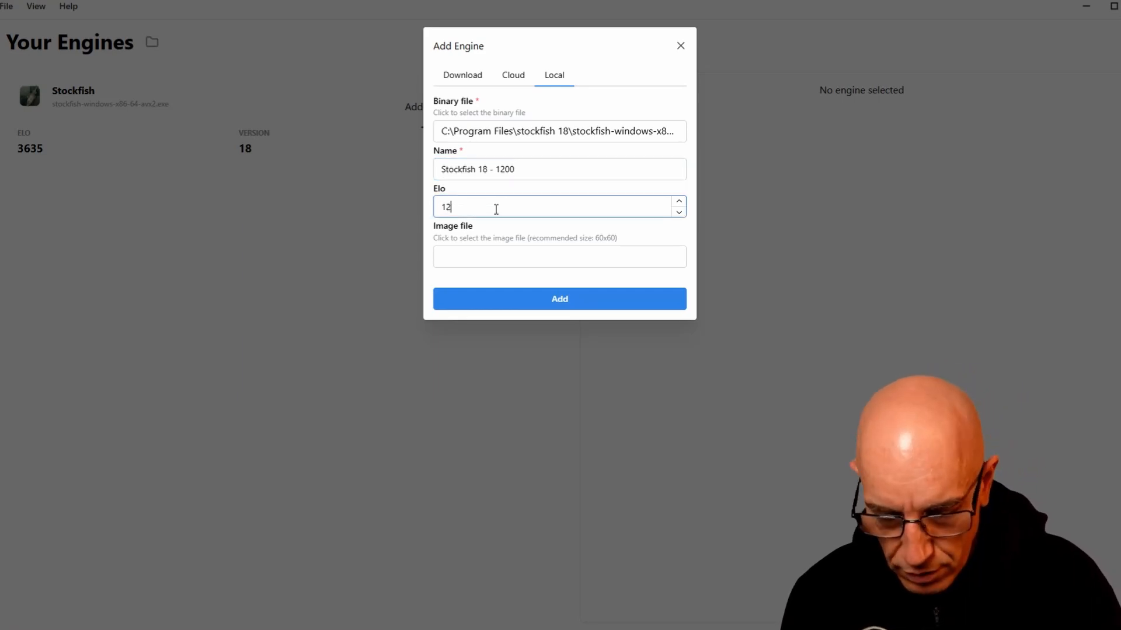
Assign the Stockfish 1200 Bot PNG from the stockfish 18\Img folder as the engine's image and add the engine
left_click(509, 256)
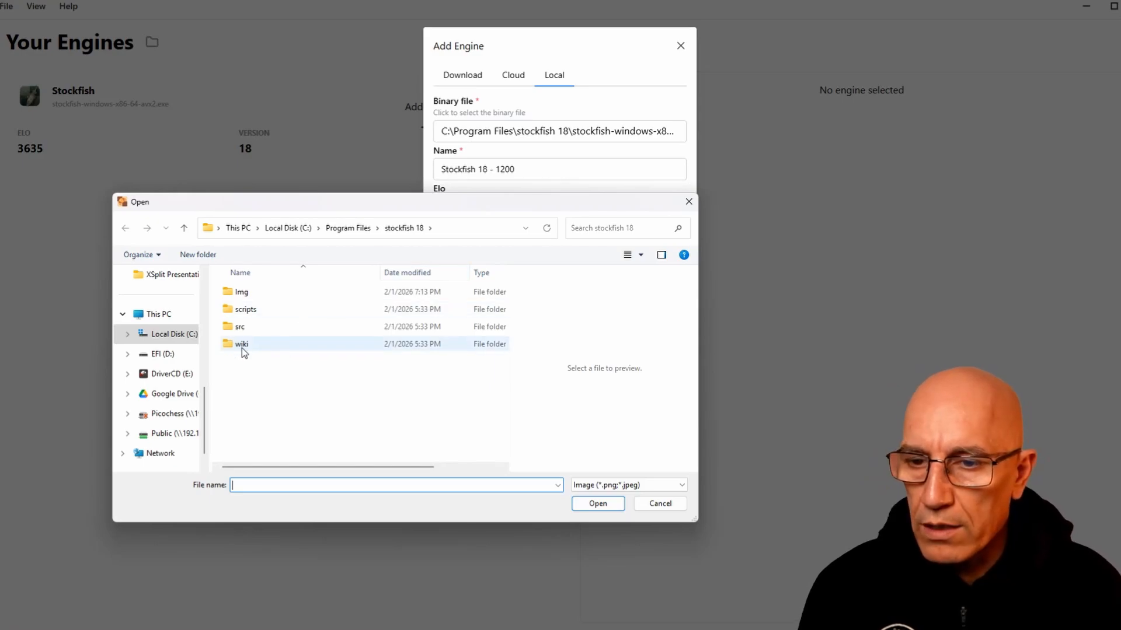
left_click(248, 299)
double_click(248, 299)
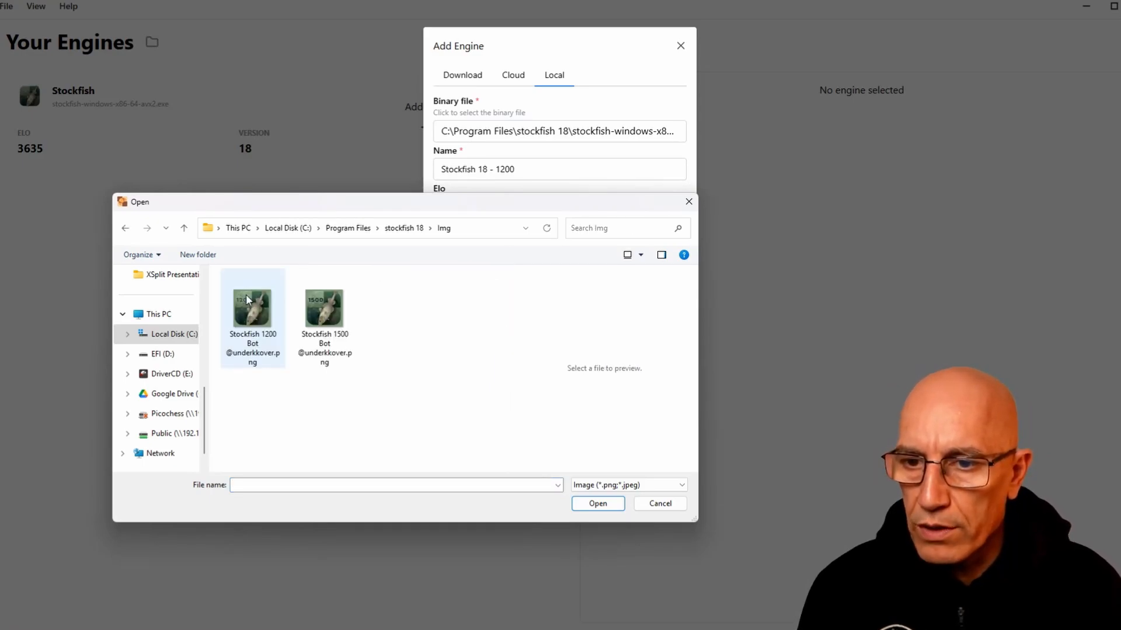
left_click(247, 300)
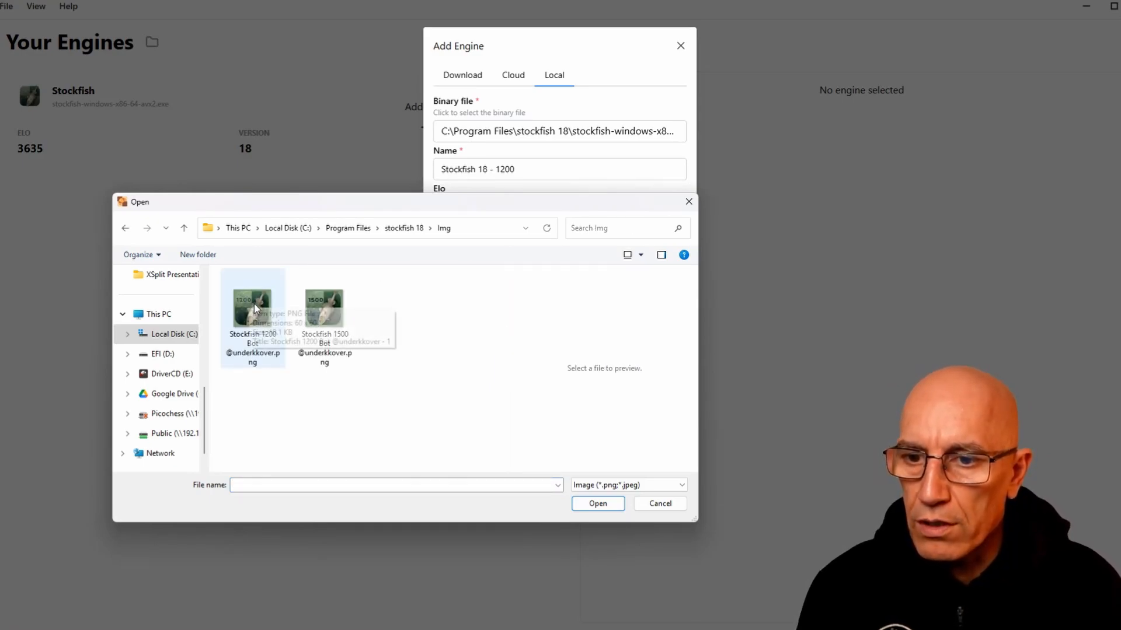
left_click(598, 503)
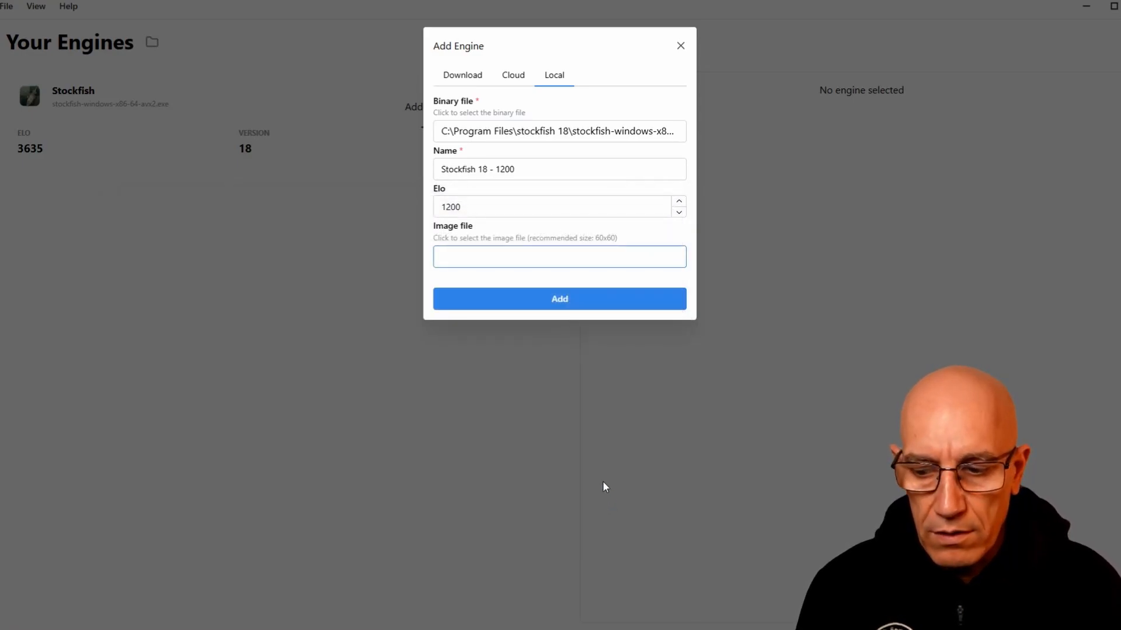
left_click(559, 301)
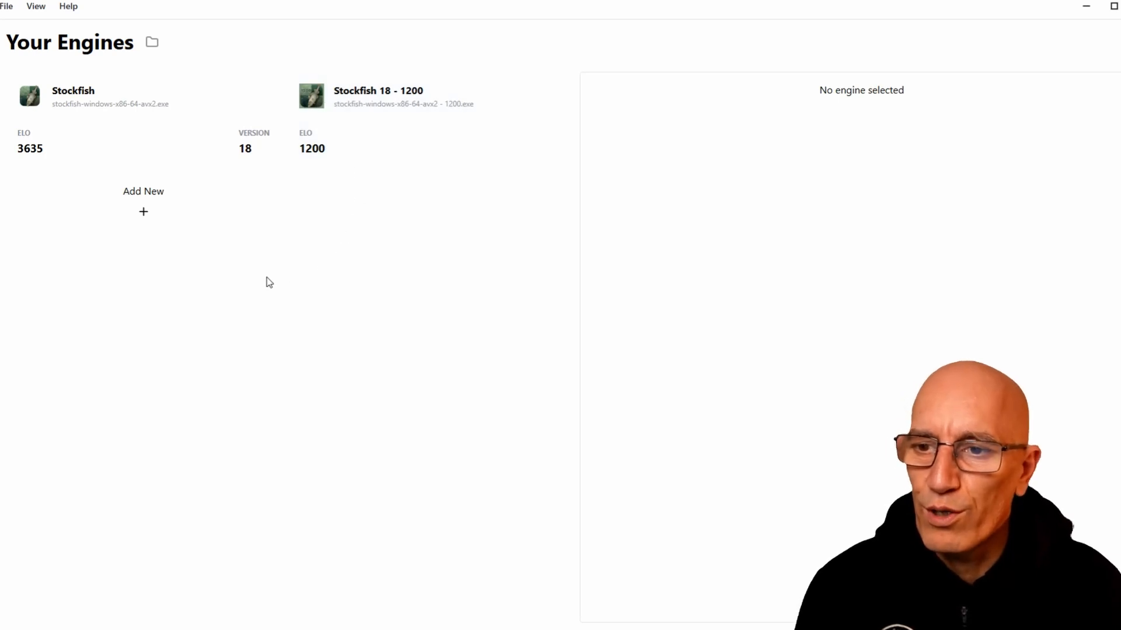
Start adding another local engine with stockfish-windows-x86-64-avx2 - 1500.exe from the stockfish 18 folder as its binary file
left_click(141, 210)
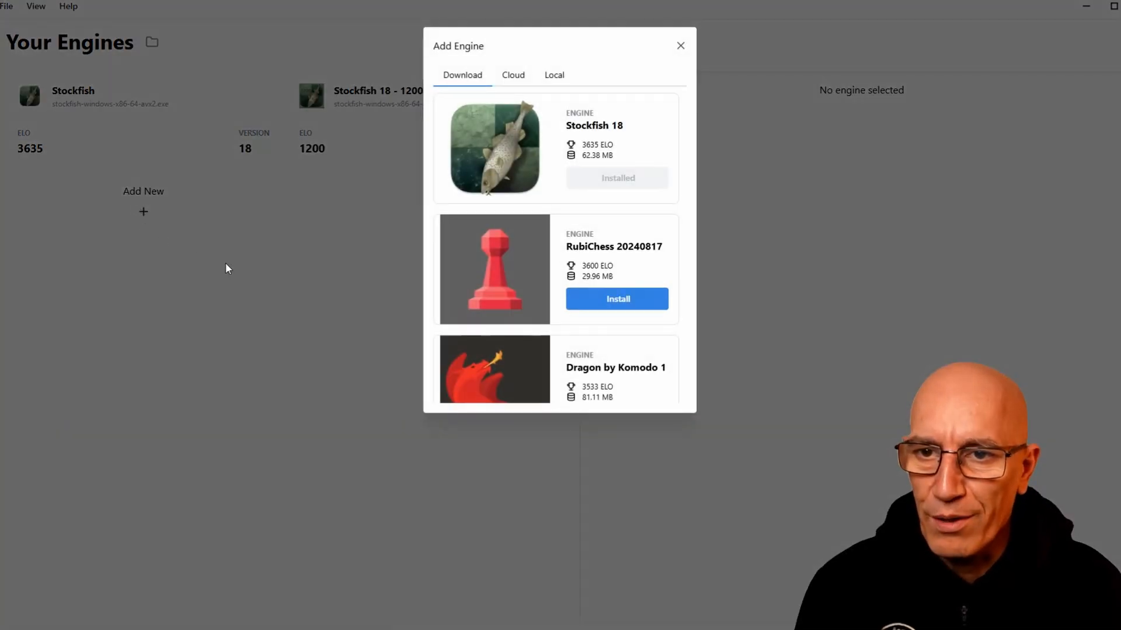
left_click(552, 79)
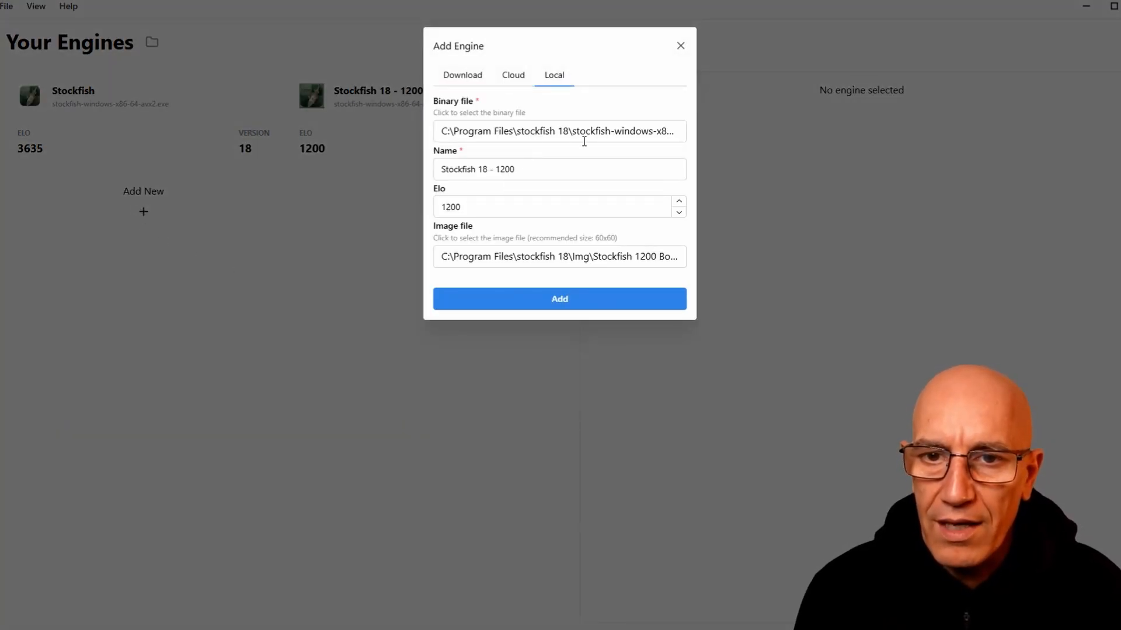
left_click(637, 134)
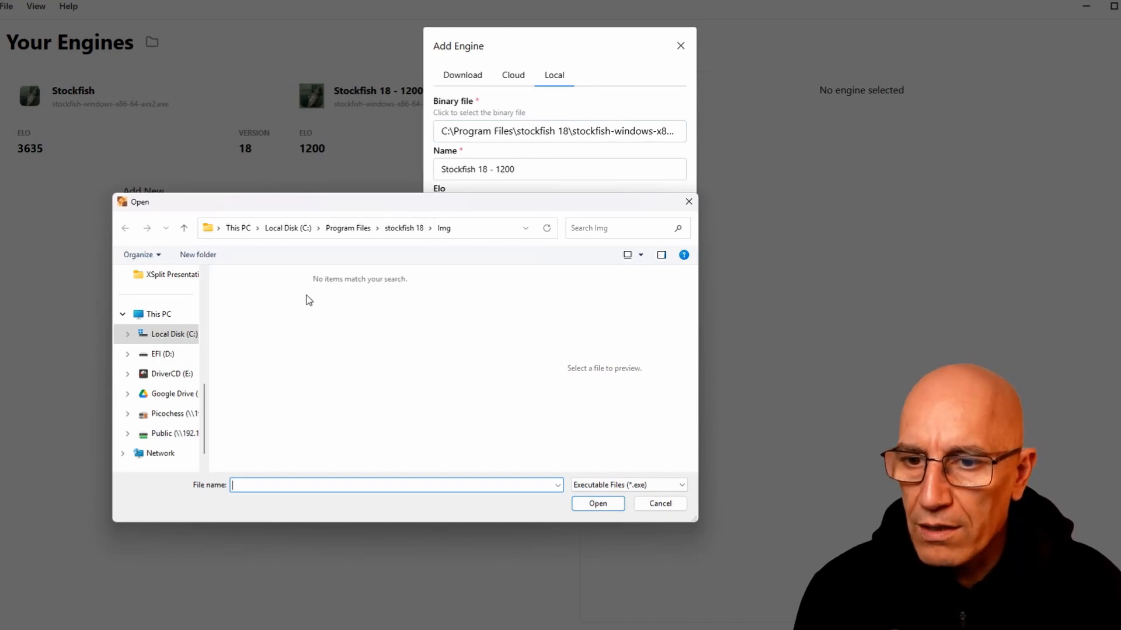
left_click(404, 228)
left_click(324, 378)
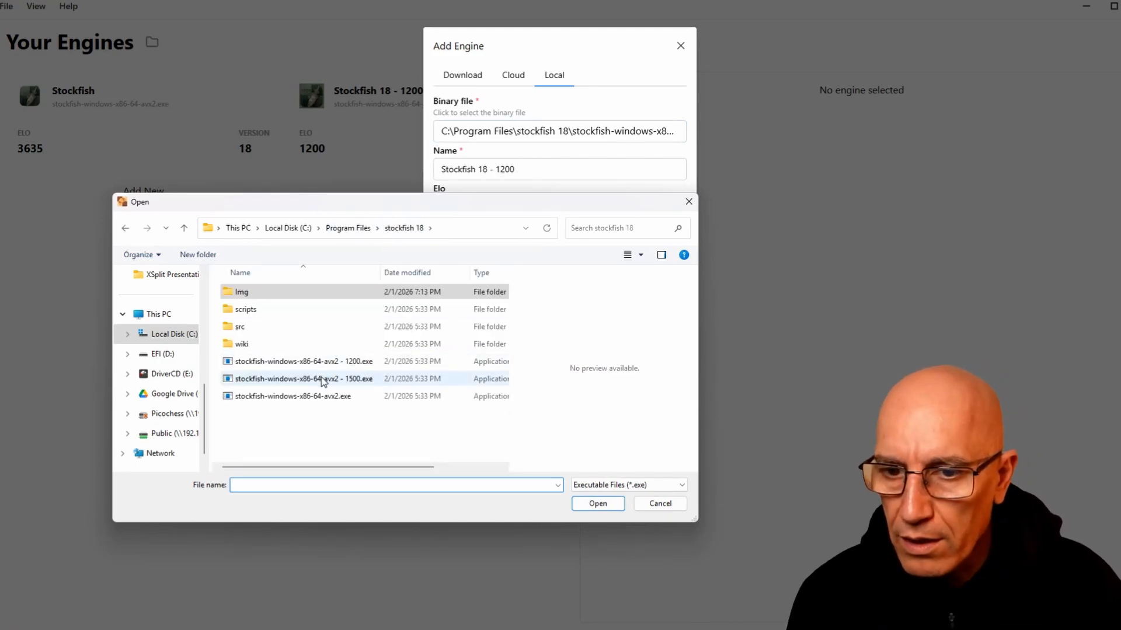
left_click(597, 504)
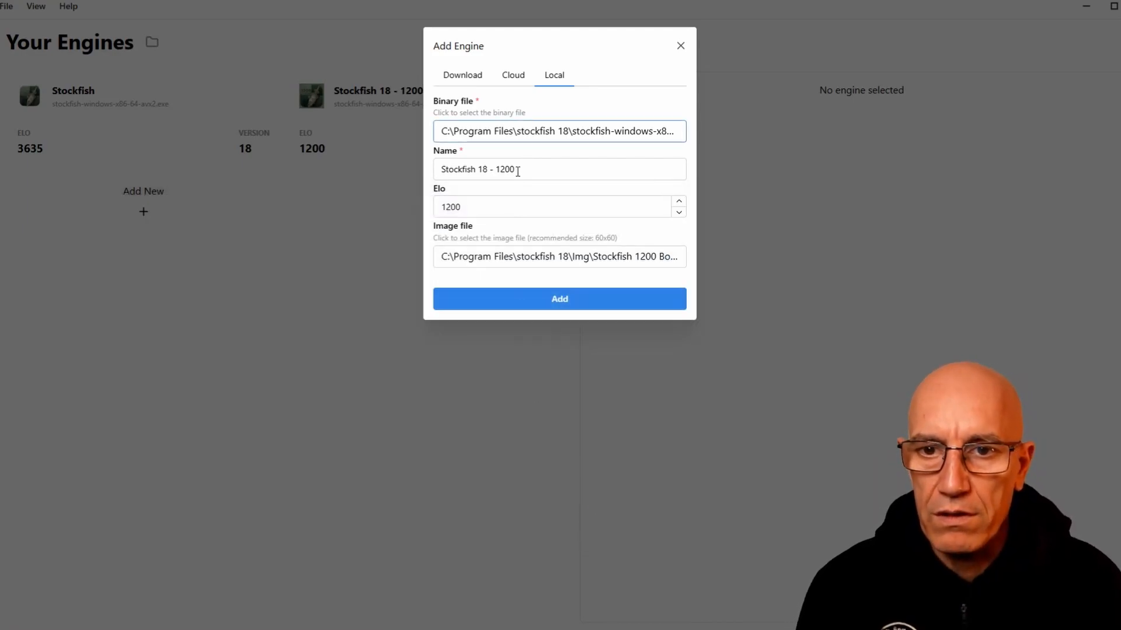
Name the new engine Stockfish 18 - 1500 and set its Elo to 1500
left_click(504, 172)
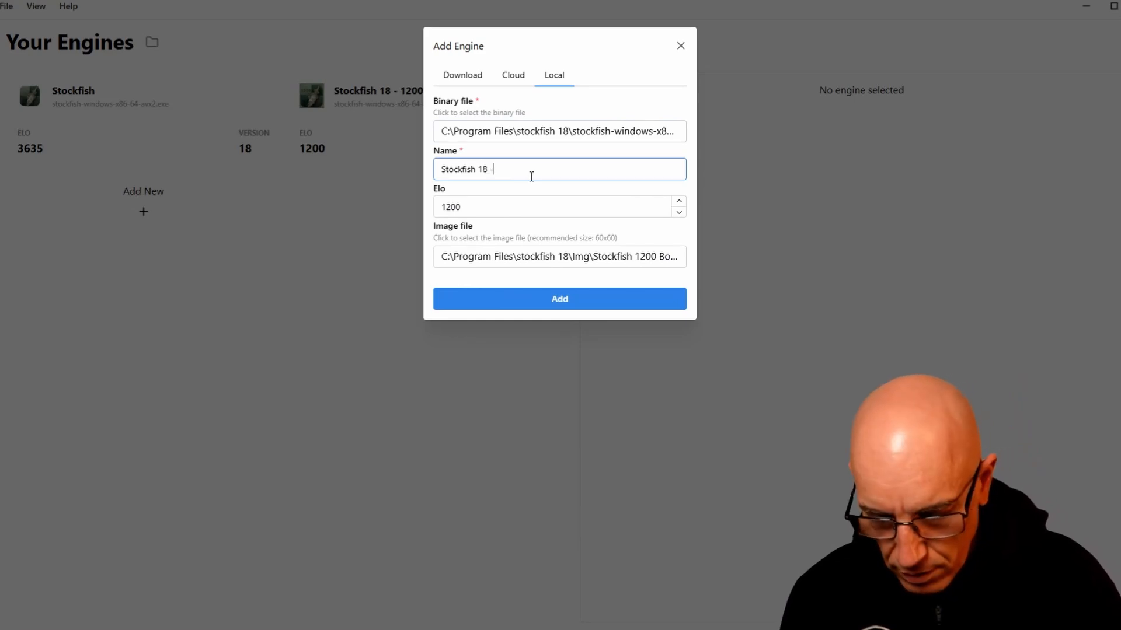
key("Tab")
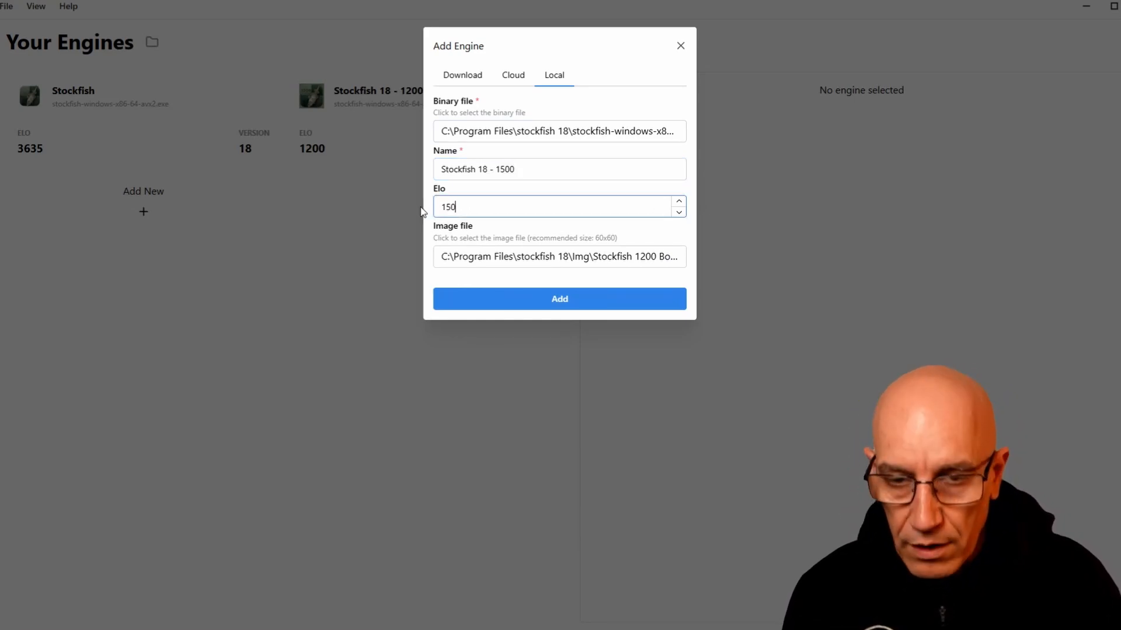
type("1500")
Assign the Stockfish 1500 Bot PNG from the stockfish 18\Img folder as the engine's image and add the engine
left_click(598, 263)
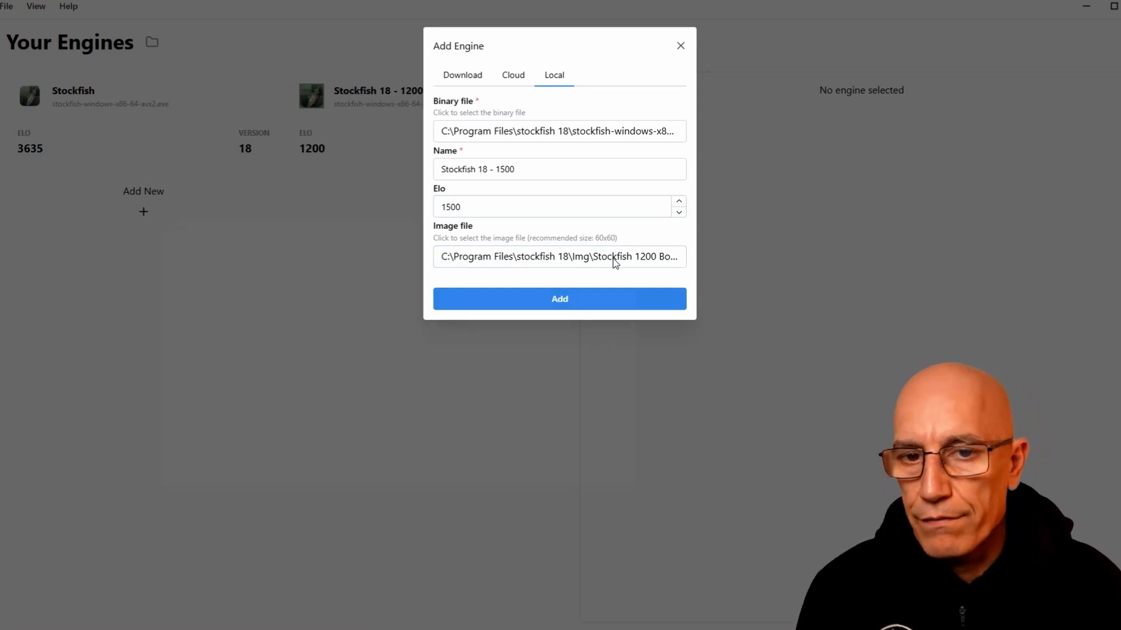
left_click(242, 292)
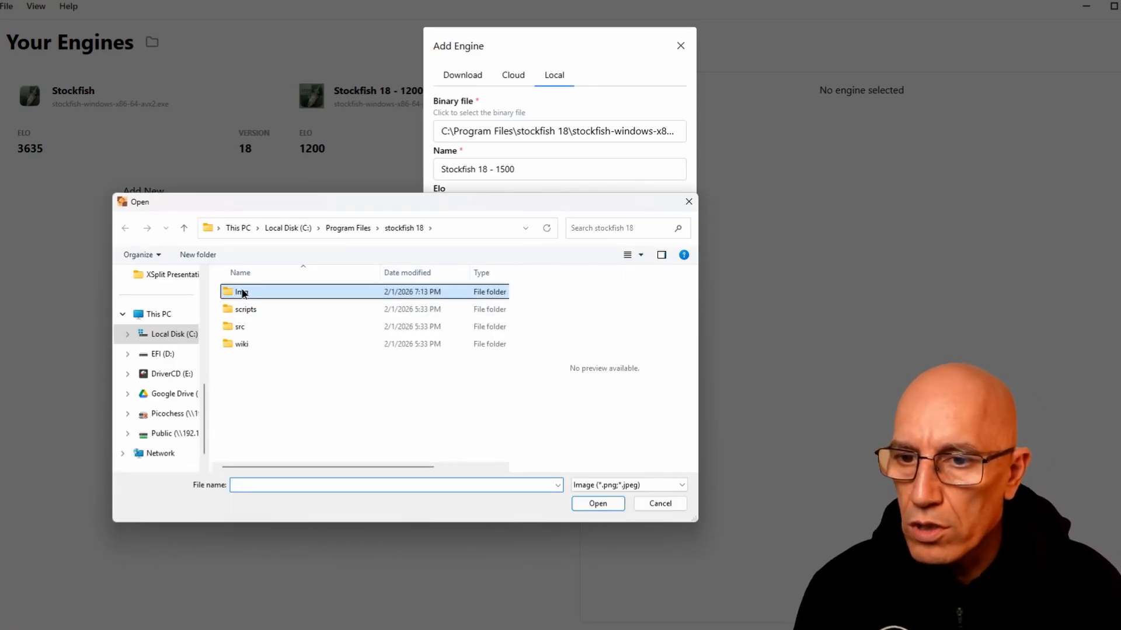
double_click(242, 292)
left_click(324, 312)
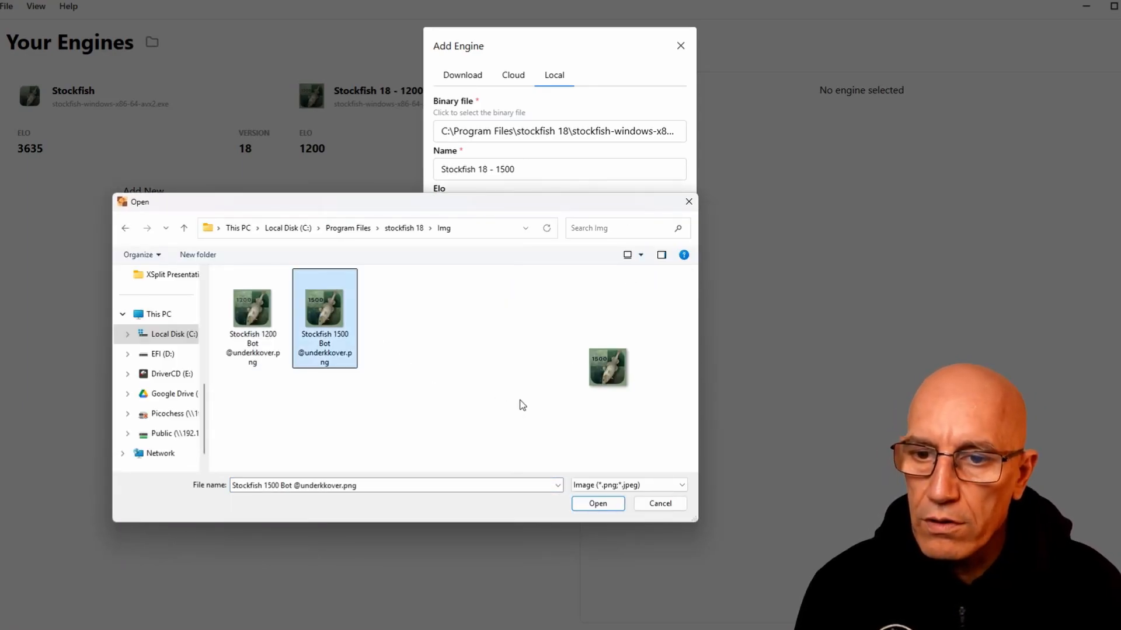
left_click(598, 503)
left_click(570, 306)
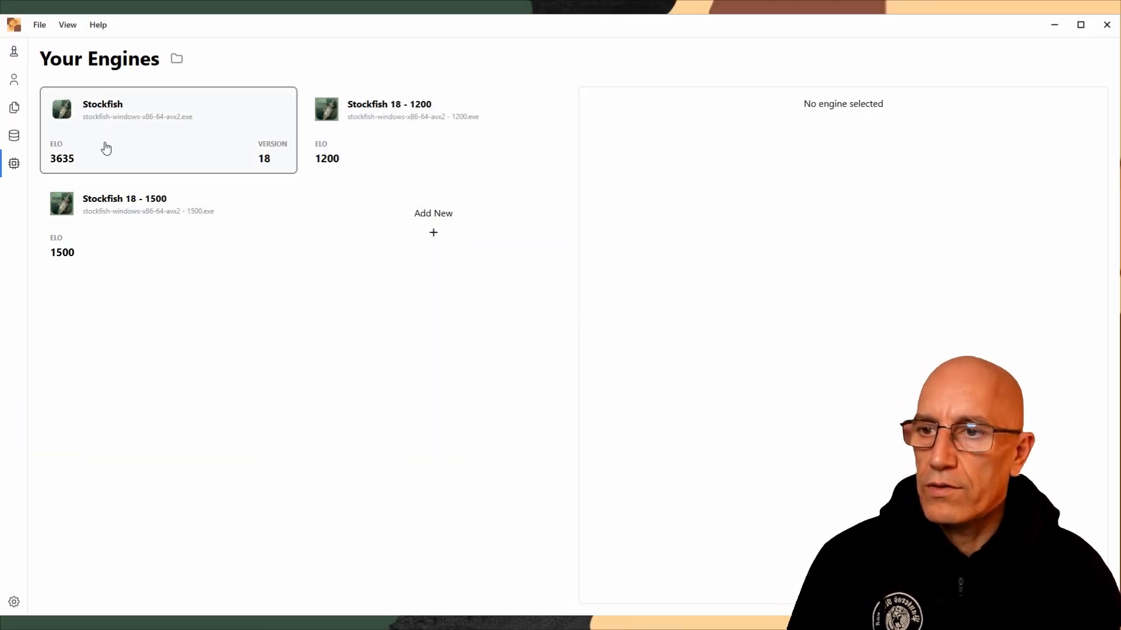
Set UCI_Elo to 1200 in the advanced settings of the Stockfish 18 - 1200 engine
left_click(425, 152)
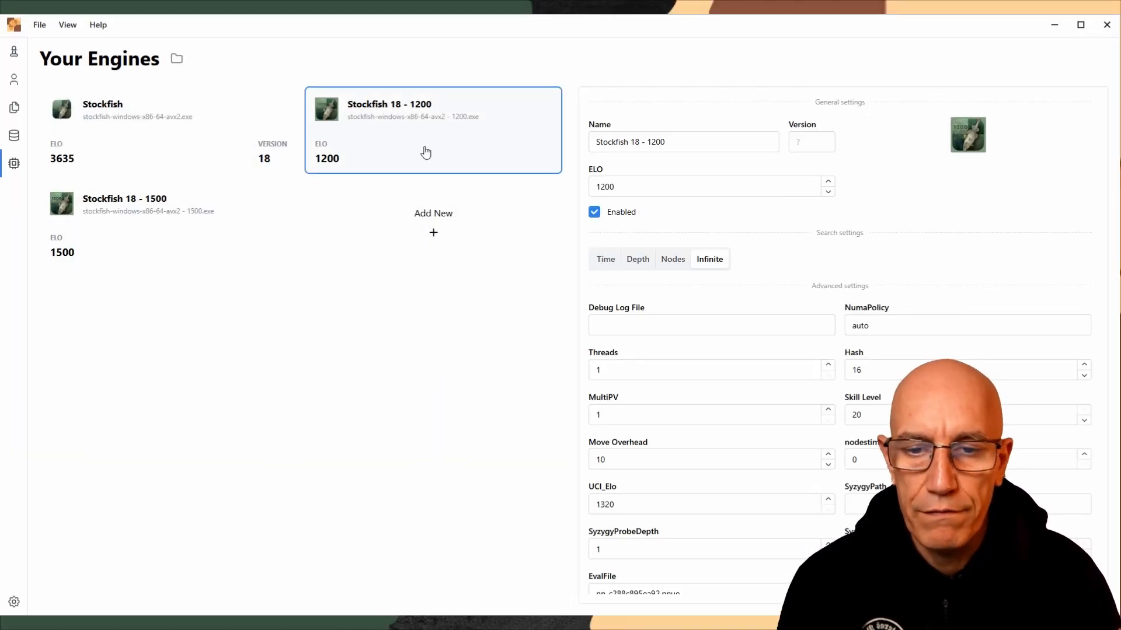
left_click(620, 504)
left_click_drag(620, 504, 597, 506)
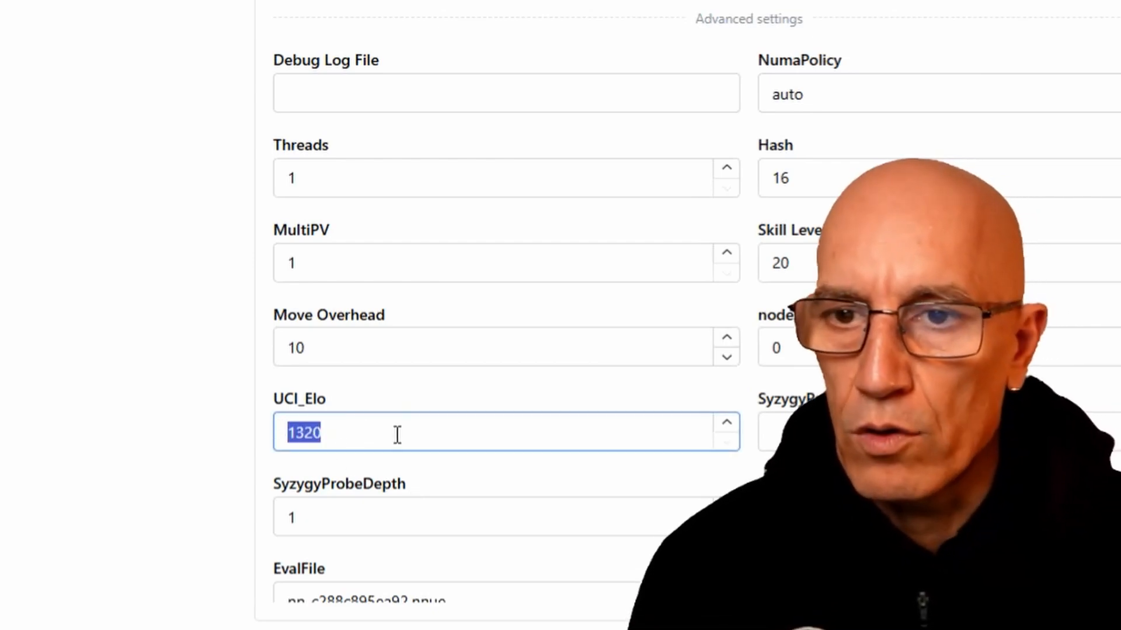
type("1200")
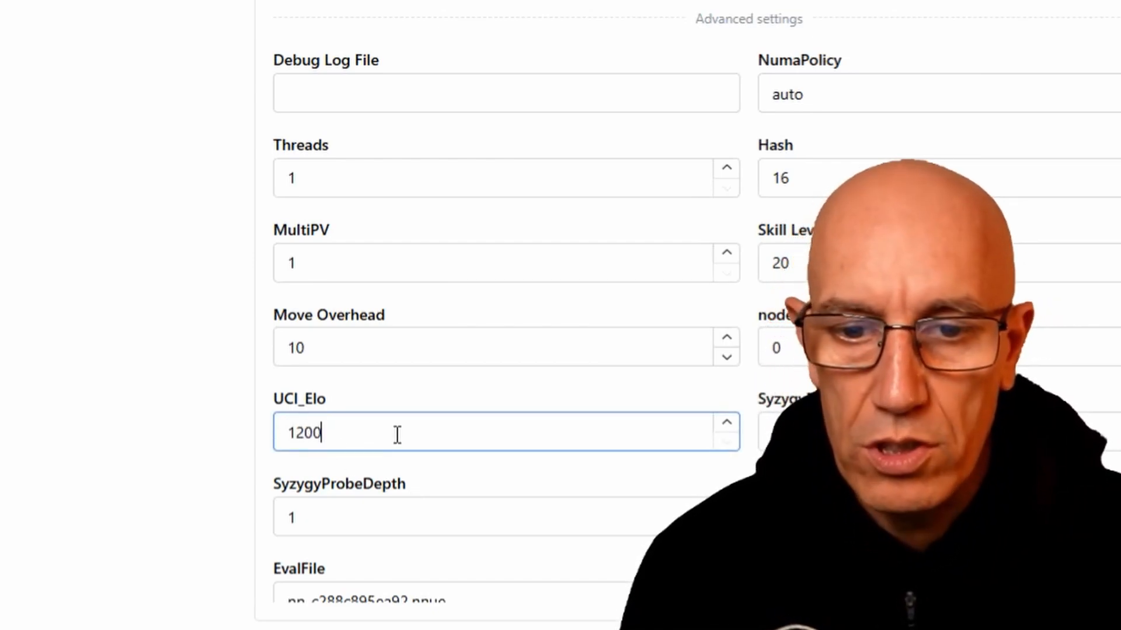
Set UCI_Elo to 1500 in the advanced settings of the Stockfish 18 - 1500 engine
left_click(156, 266)
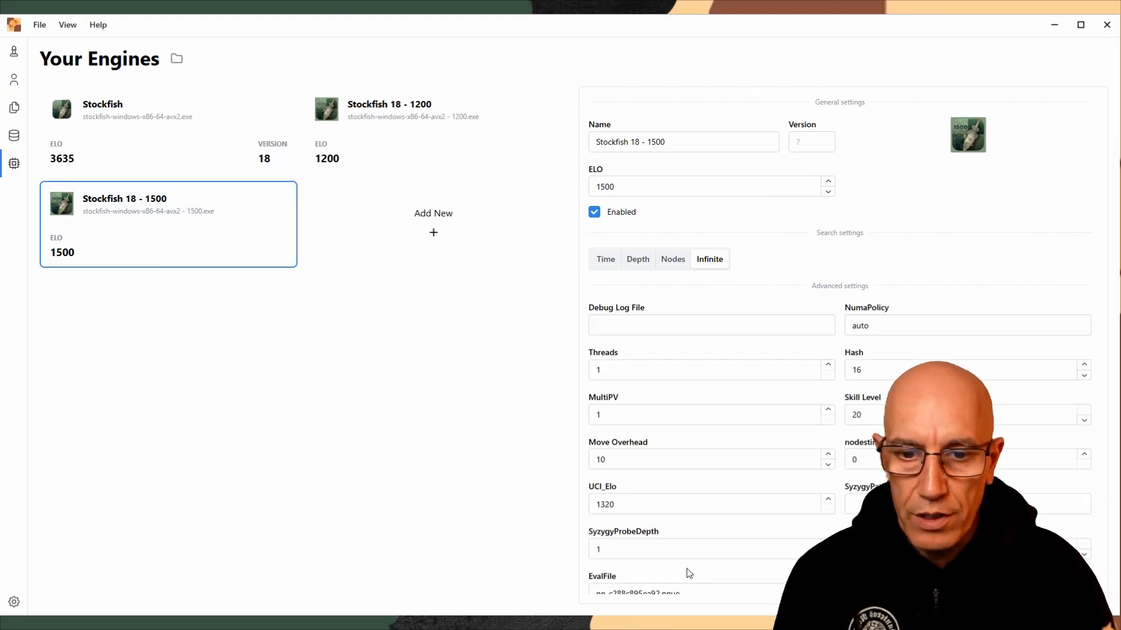
left_click_drag(627, 507, 593, 520)
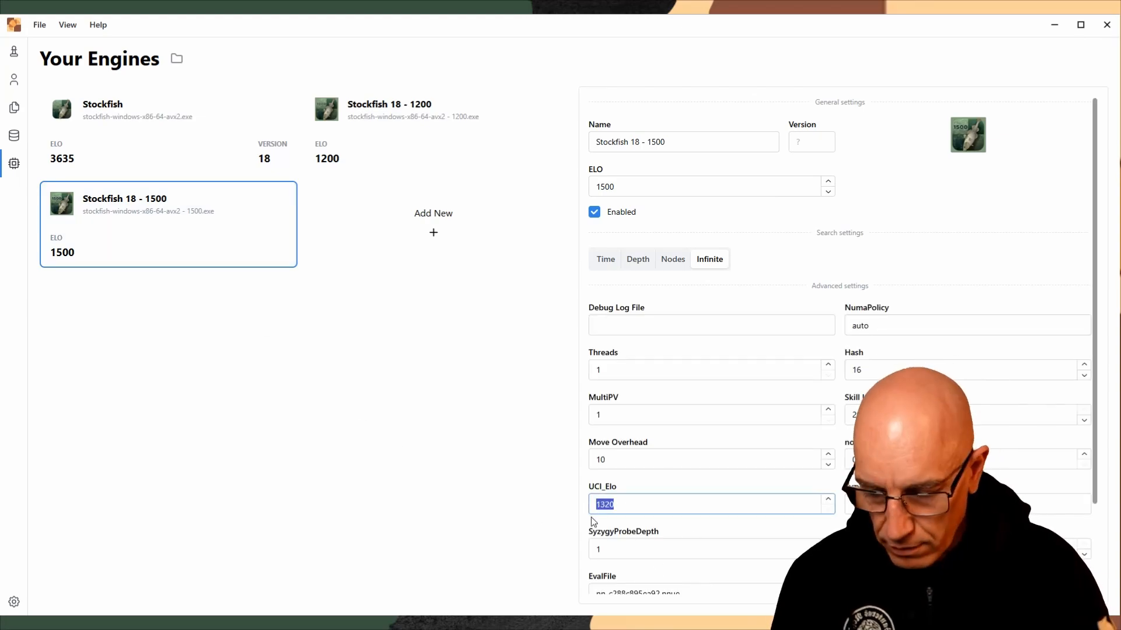
type("1500")
left_click(488, 478)
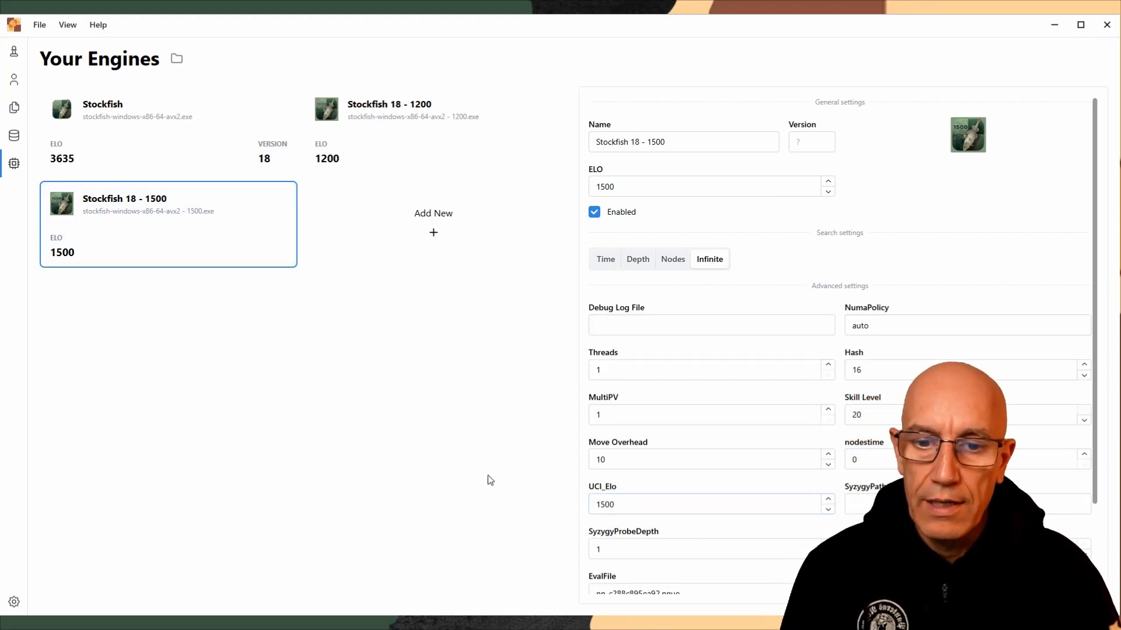
Open an analysis board with the engine analysis shown and play 1. e4 c5 on it
left_click(14, 52)
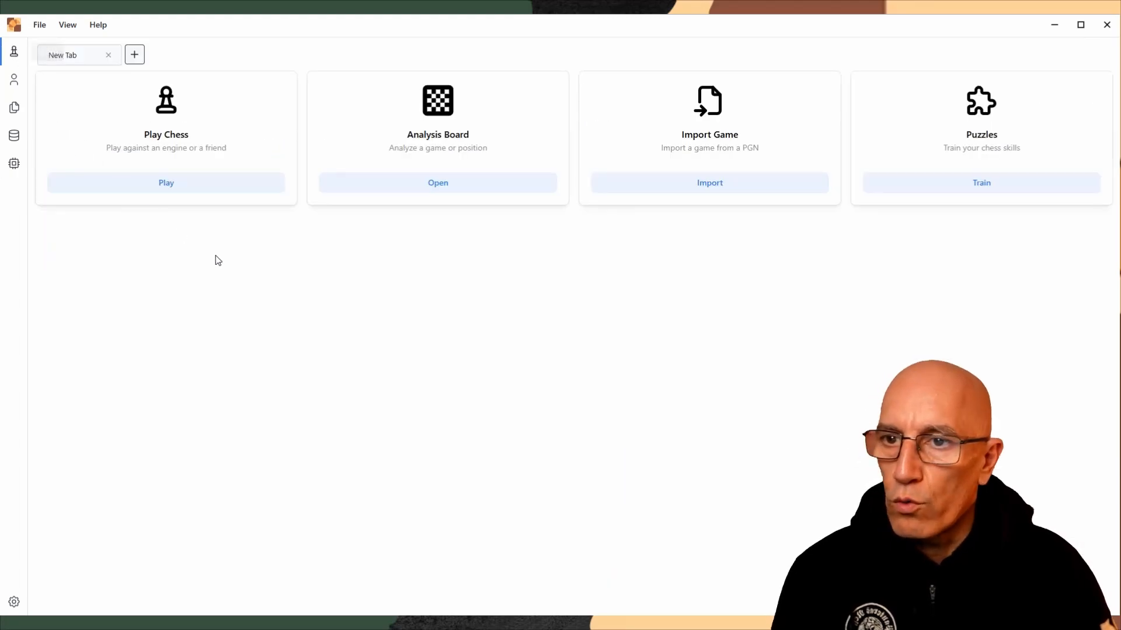
left_click(455, 187)
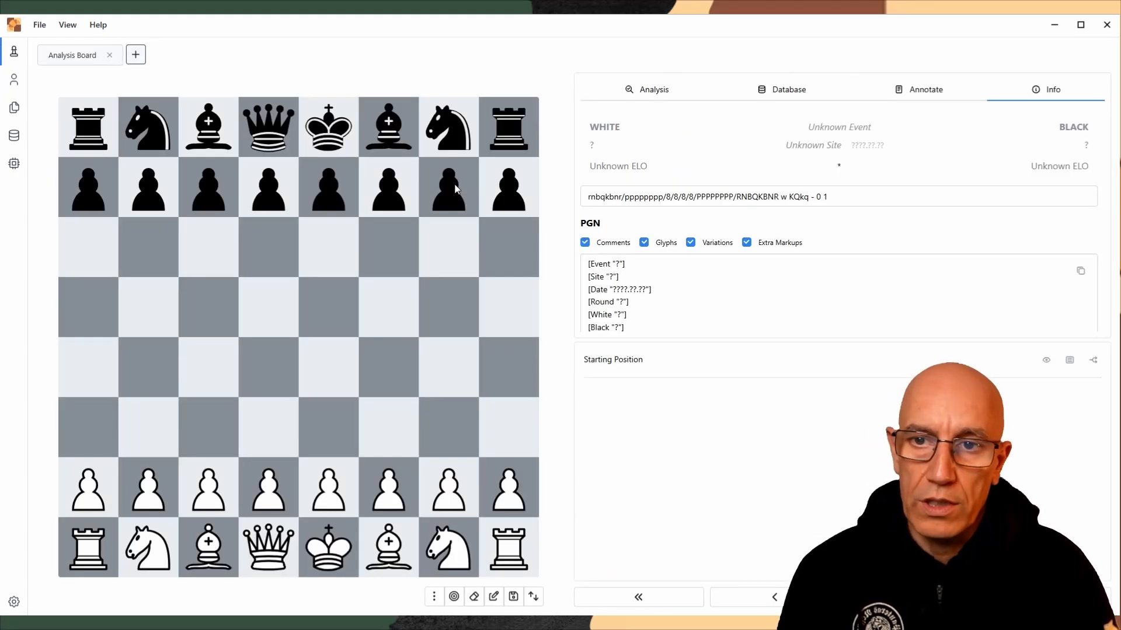
left_click(655, 90)
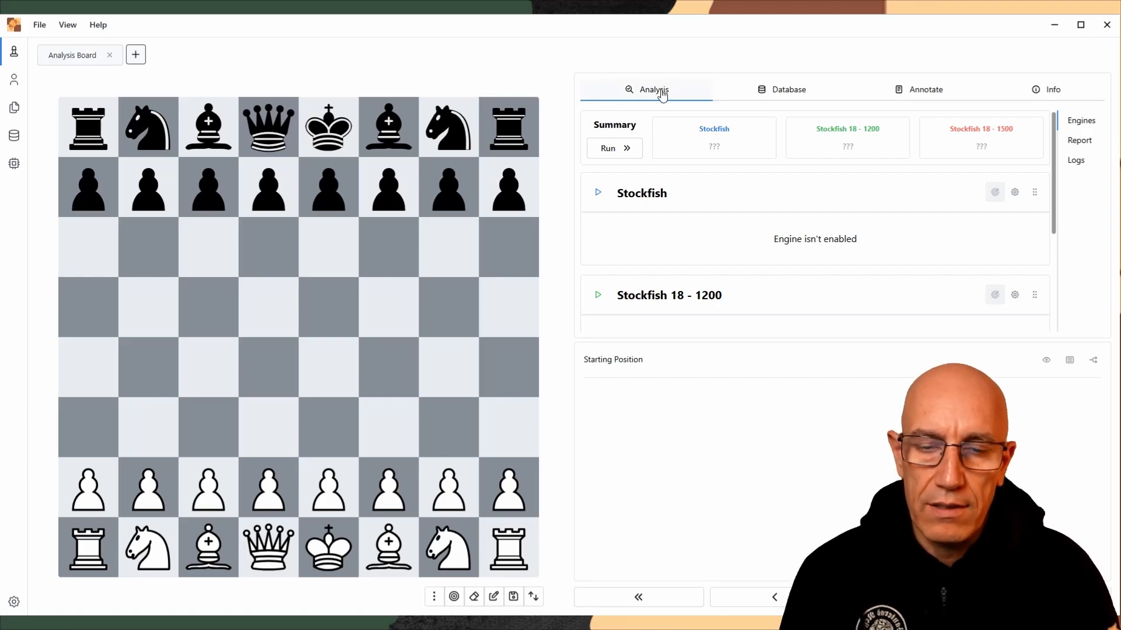
left_click_drag(328, 488, 328, 368)
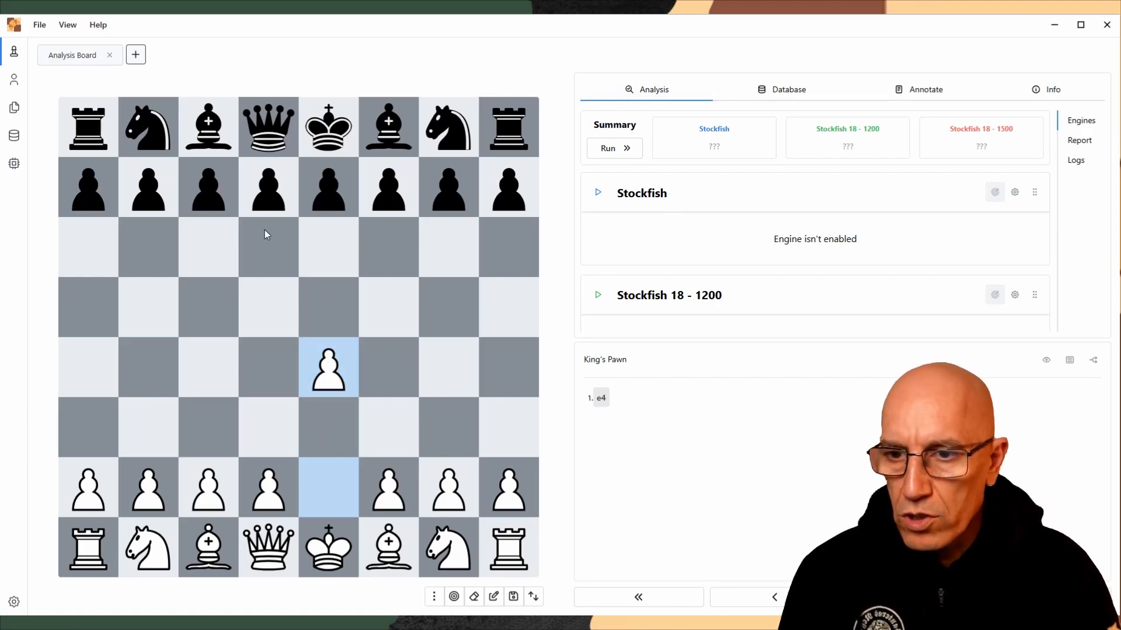
left_click_drag(208, 187, 208, 306)
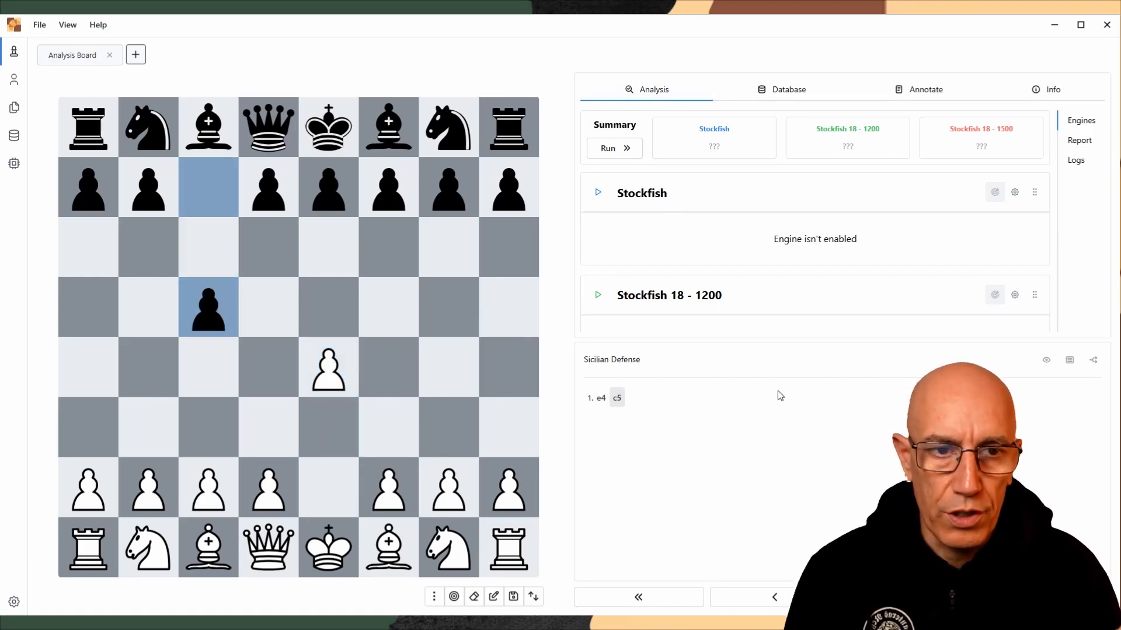
Review the engines available for analysis and start Stockfish 18 - 1500 on the current position
scroll(753, 245, "down", 3)
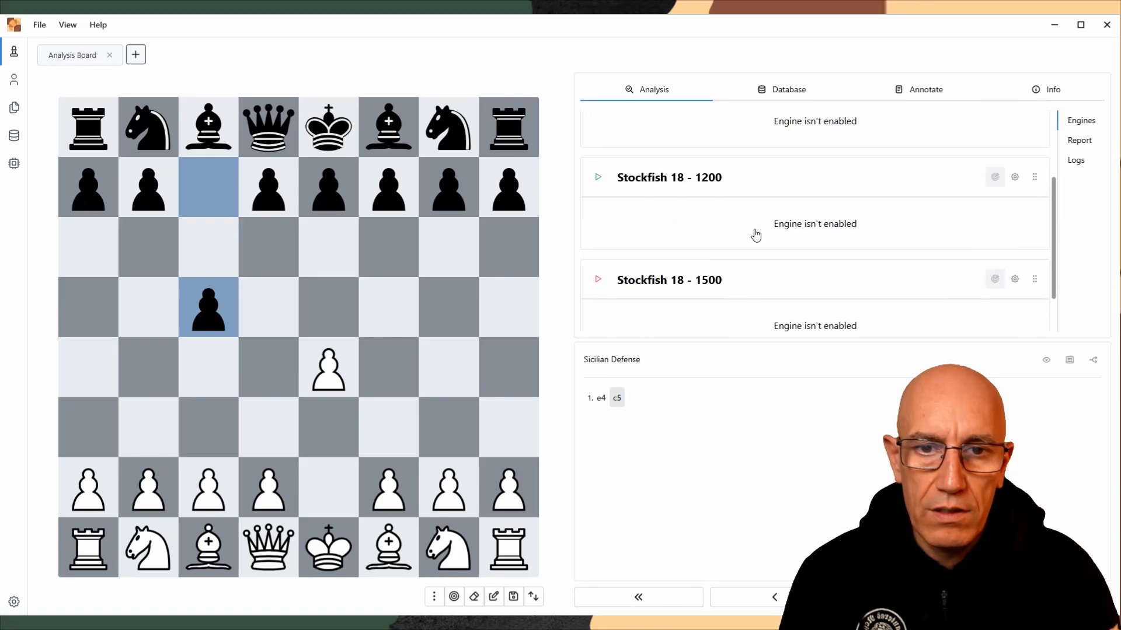
scroll(741, 260, "up", 3)
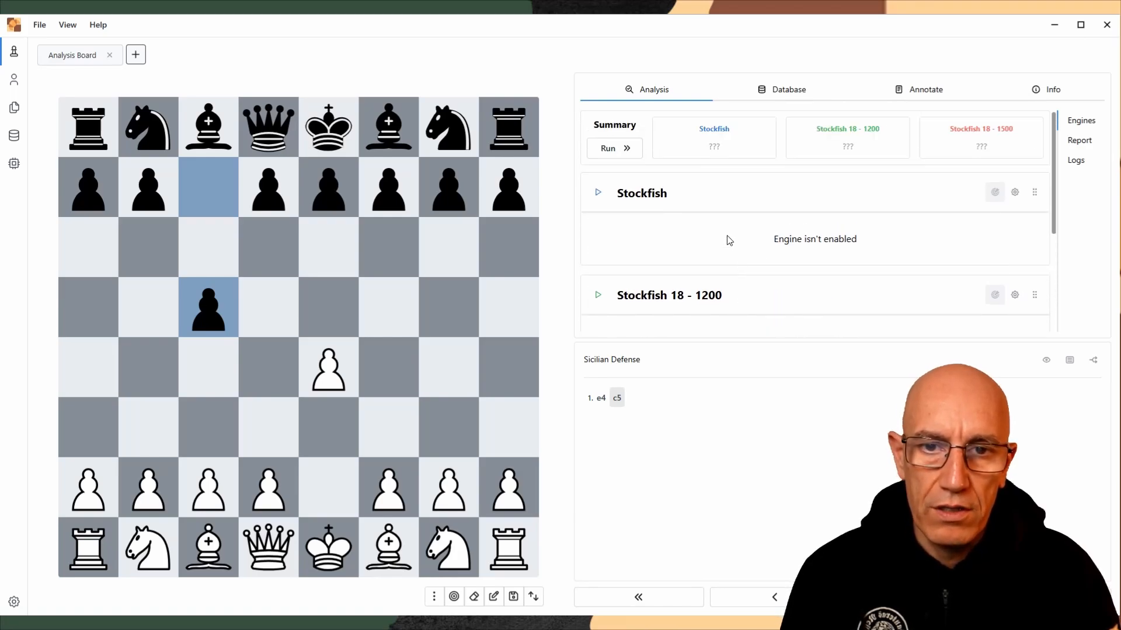
scroll(723, 203, "down", 2)
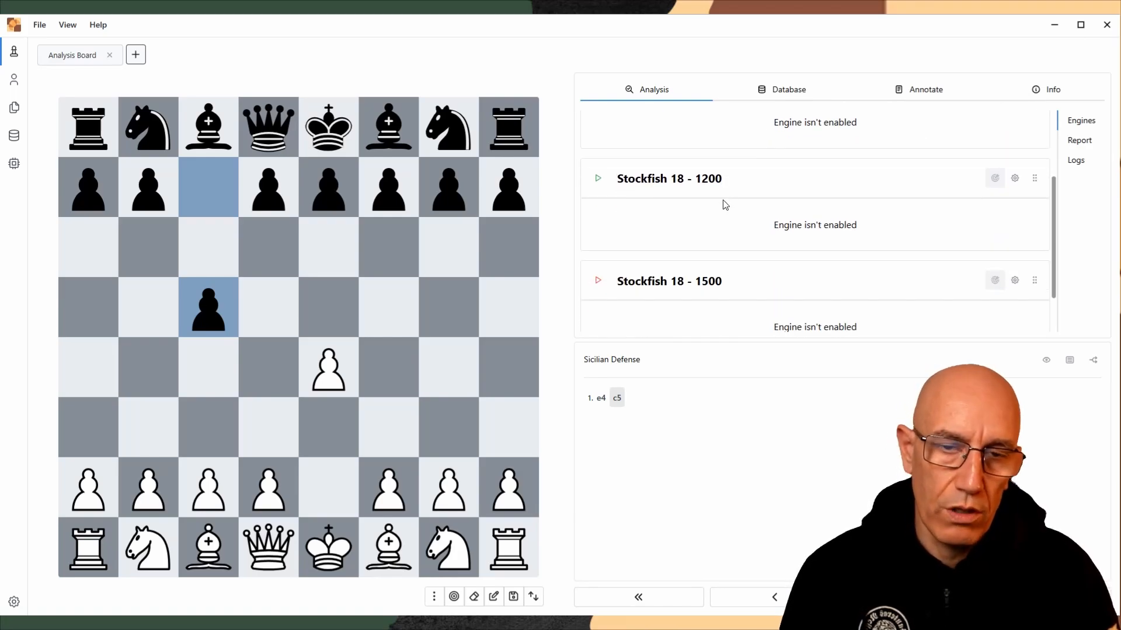
scroll(723, 202, "down", 1)
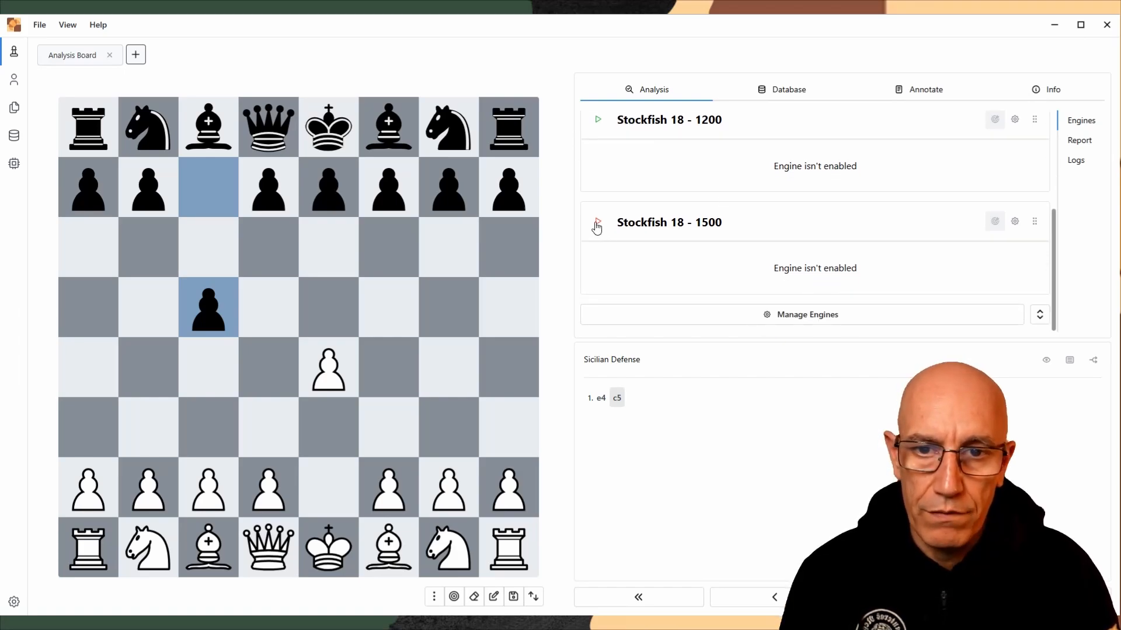
left_click(597, 224)
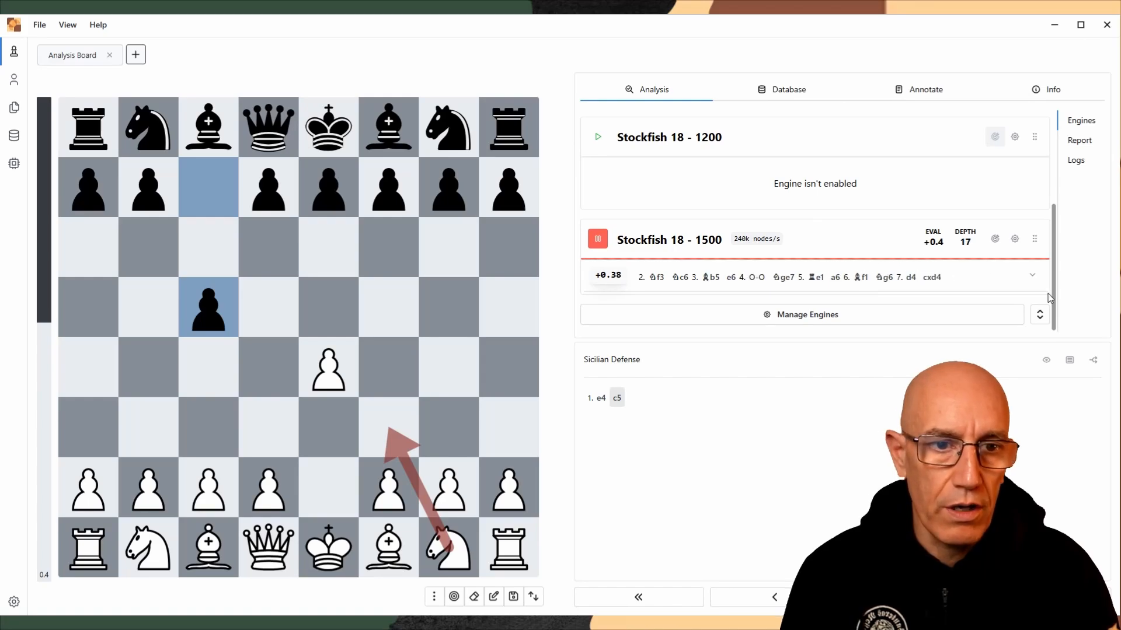
Set Stockfish 18 - 1500 to show 3 analysis lines and enlarge the analysis area to fit them
left_click(1014, 239)
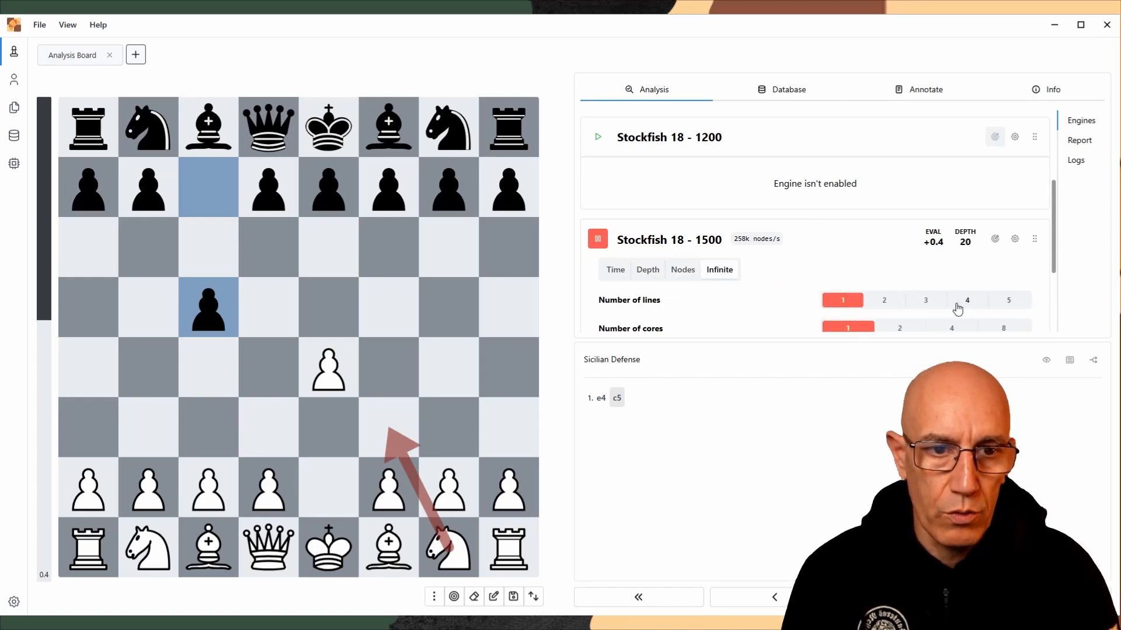
left_click(933, 300)
left_click(1014, 239)
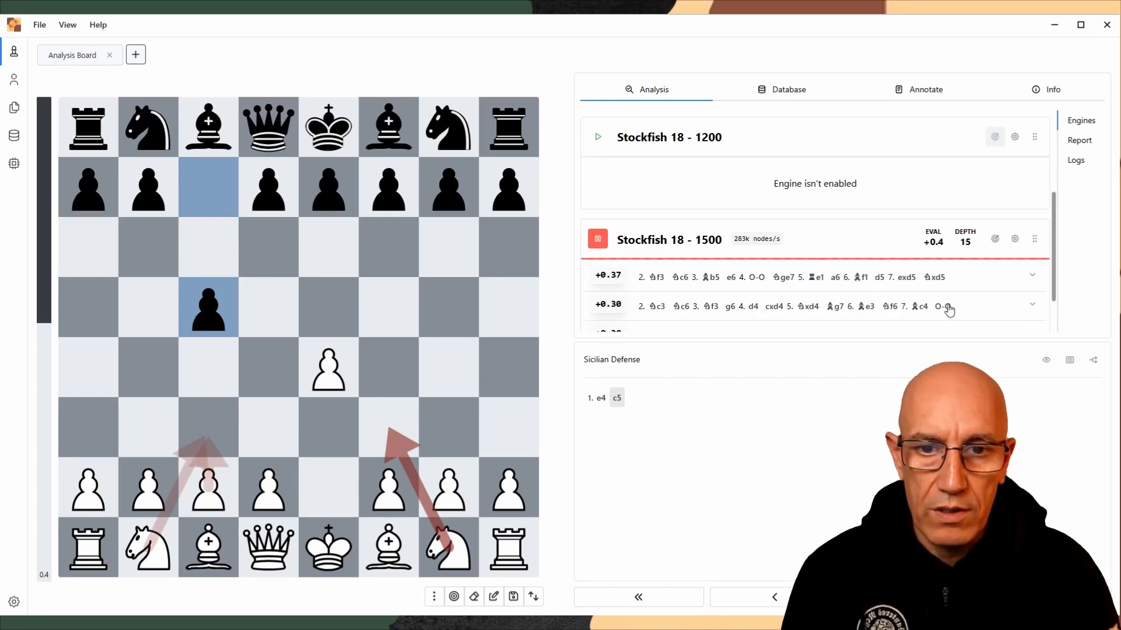
left_click_drag(842, 341, 843, 375)
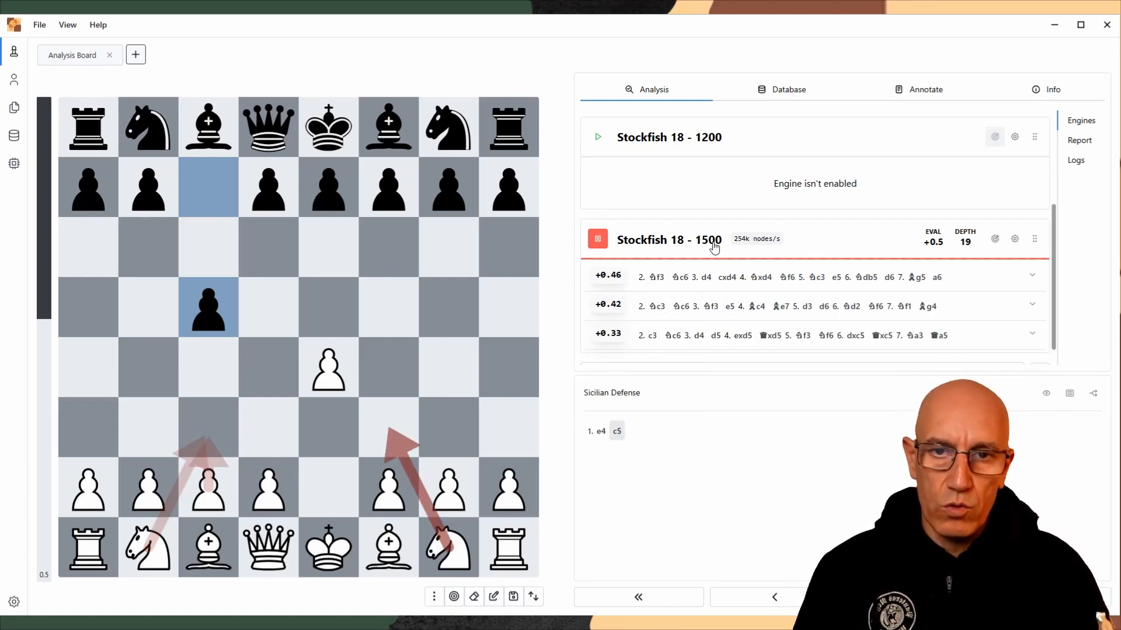
Close the analysis board and open the setup for a new chess game
left_click(136, 54)
left_click(107, 55)
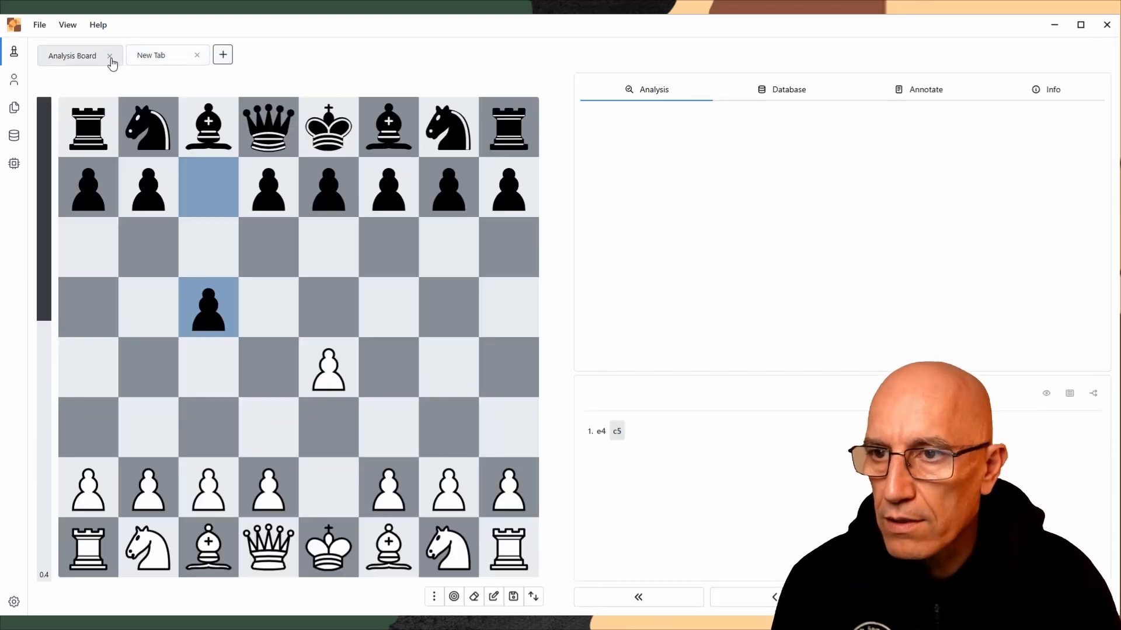
left_click(110, 55)
left_click(169, 184)
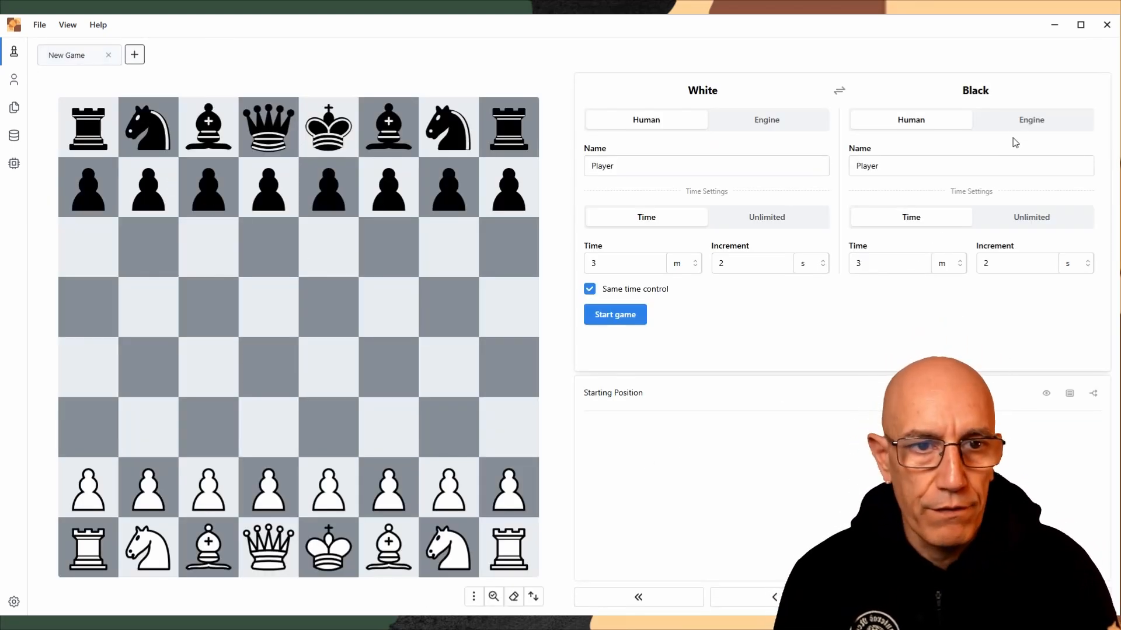
Start a game against the Stockfish 18 - 1500 engine as Black, playing e4 and Nf3 for White
left_click(1023, 123)
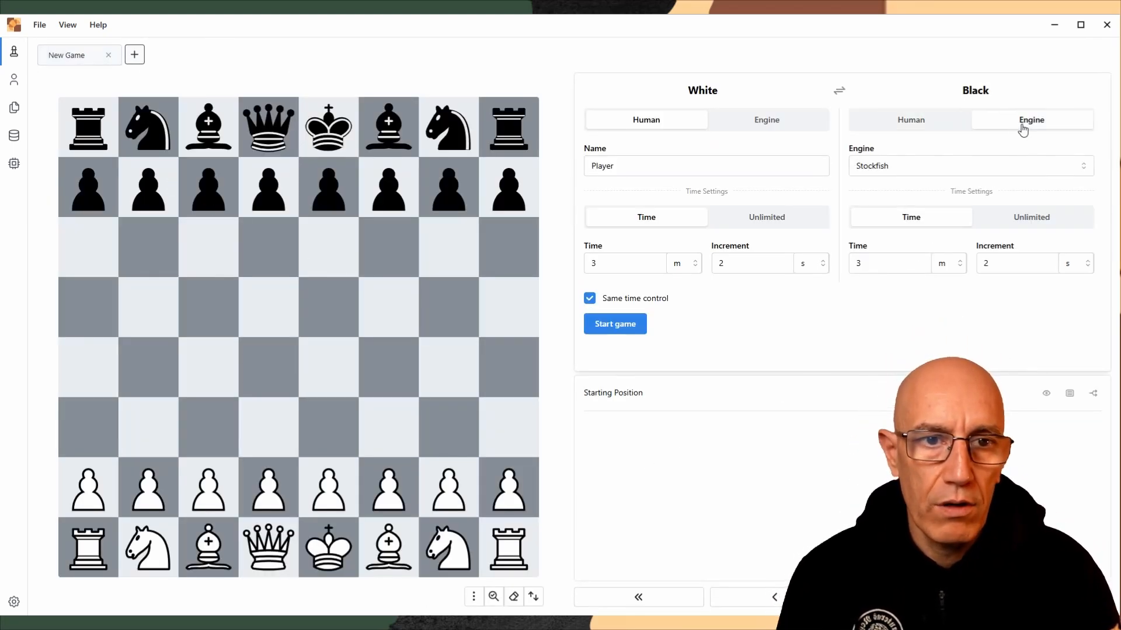
left_click(904, 169)
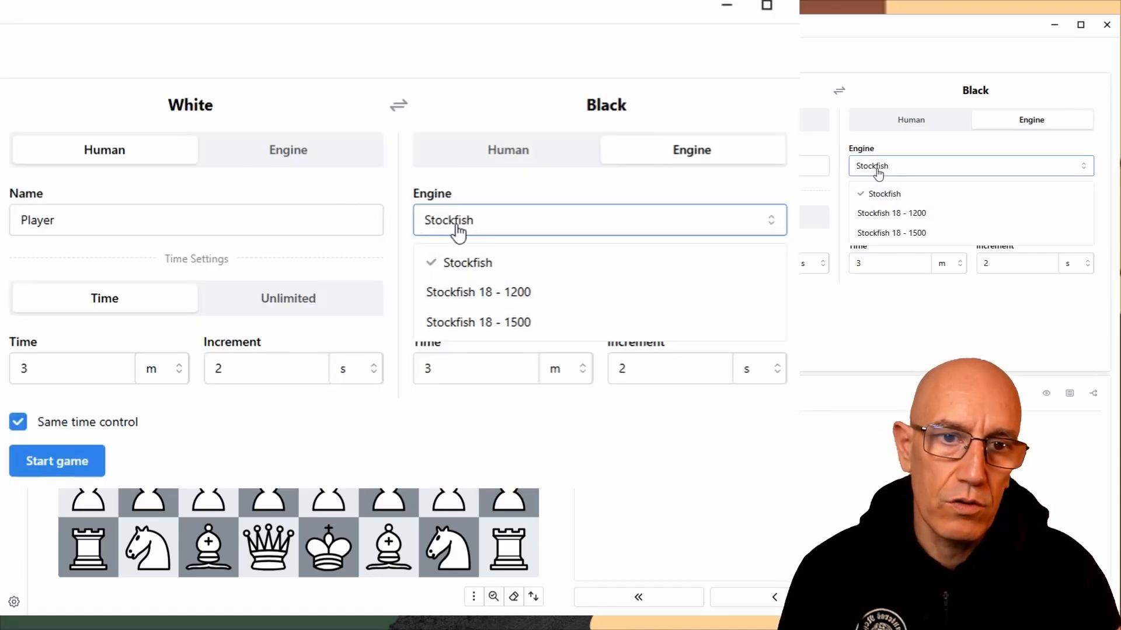
left_click(883, 233)
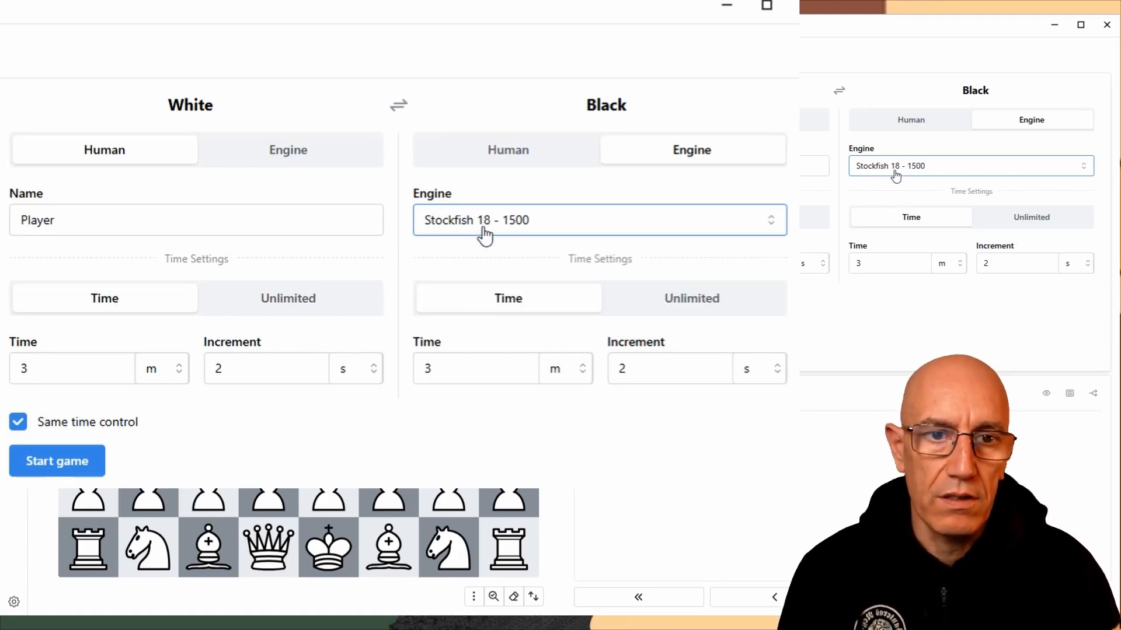
left_click(78, 482)
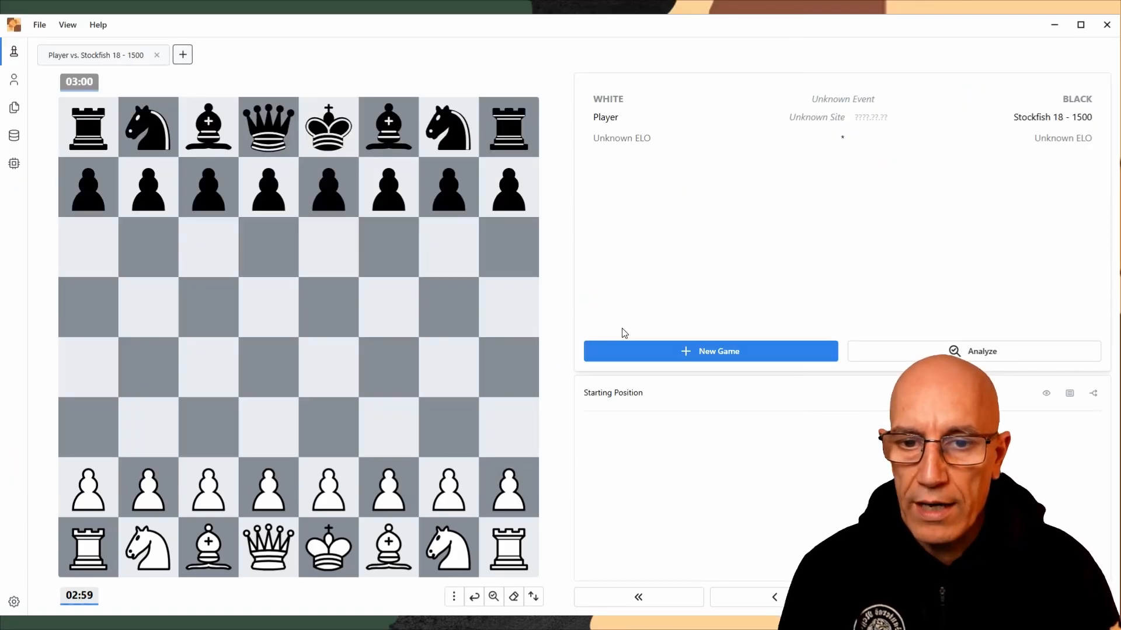
left_click_drag(316, 469, 327, 371)
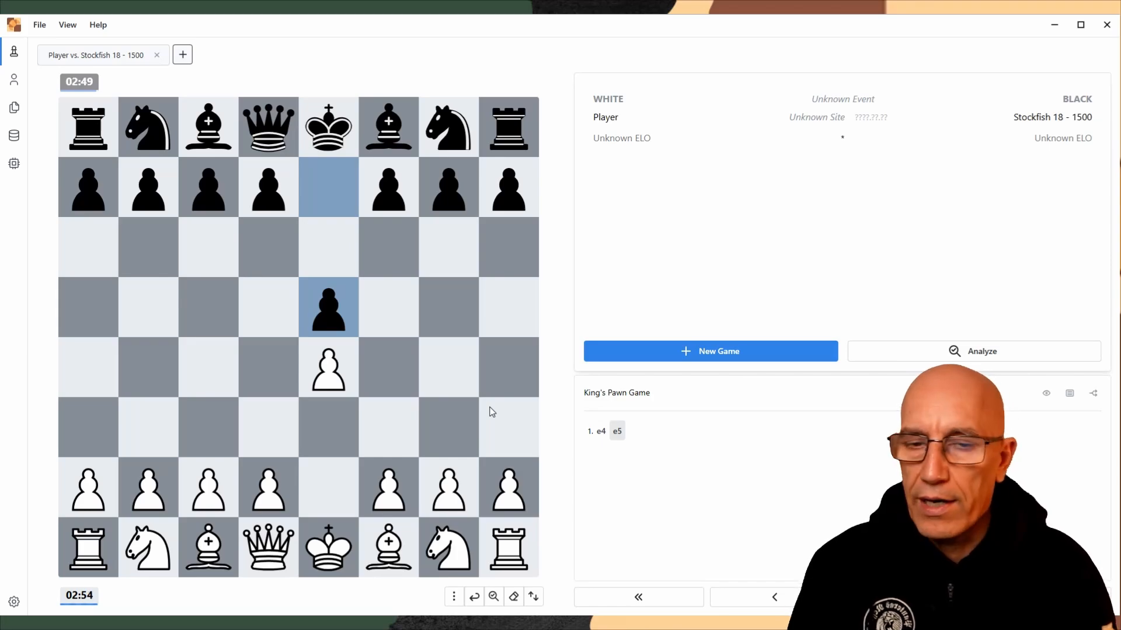
left_click_drag(451, 557, 388, 427)
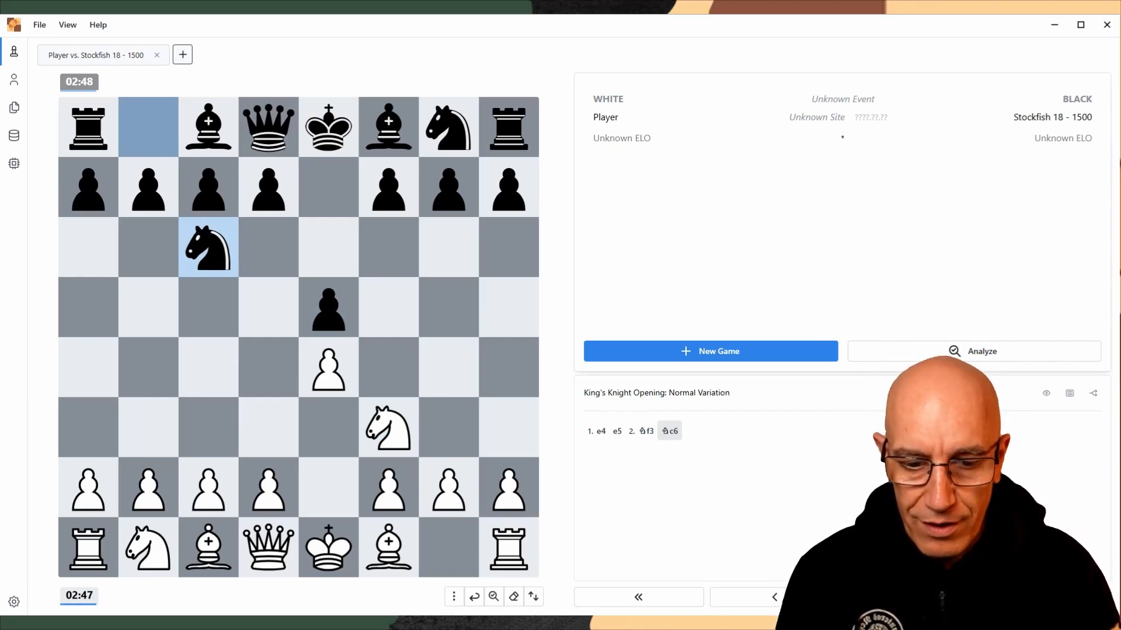
Minimize the chess program and the stockfish 18 folder window to return to the Stockfish website
left_click(1050, 28)
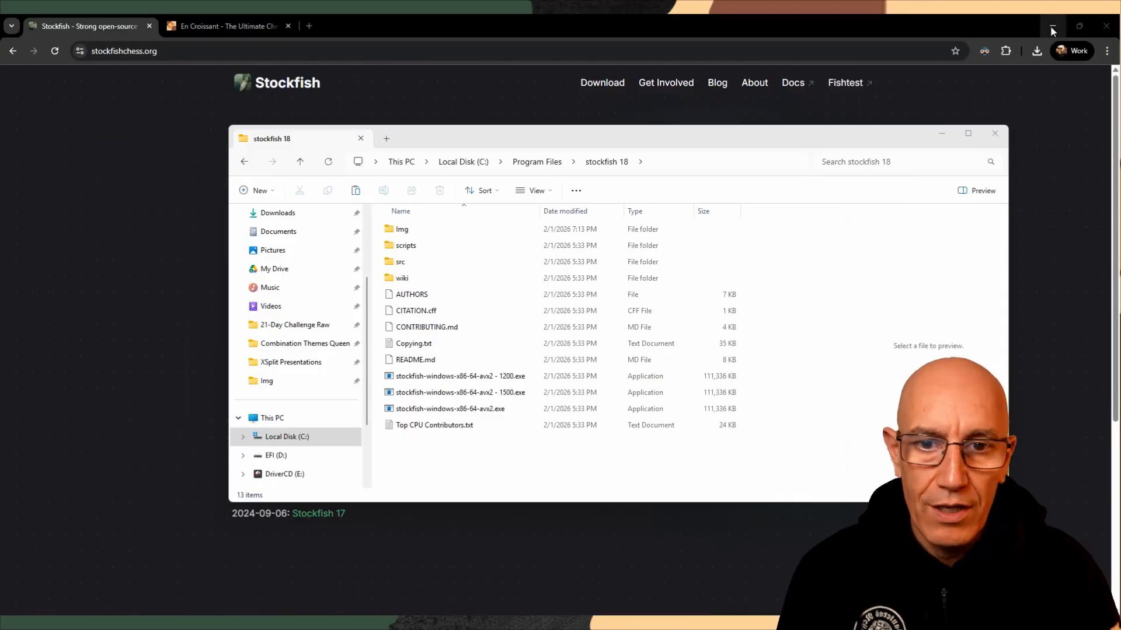
left_click(941, 132)
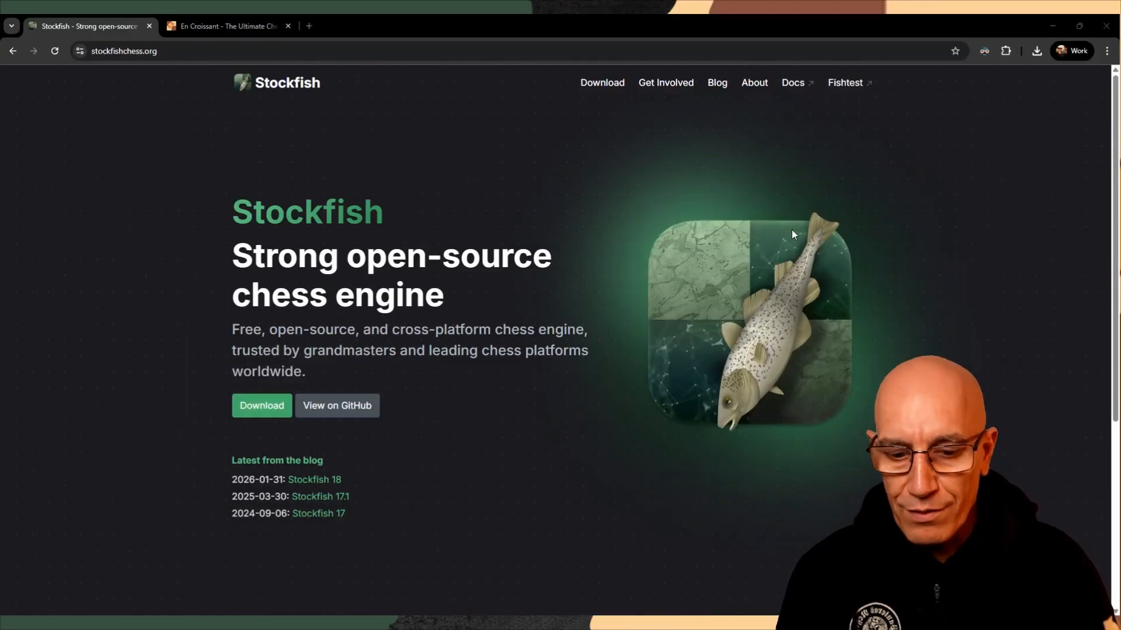